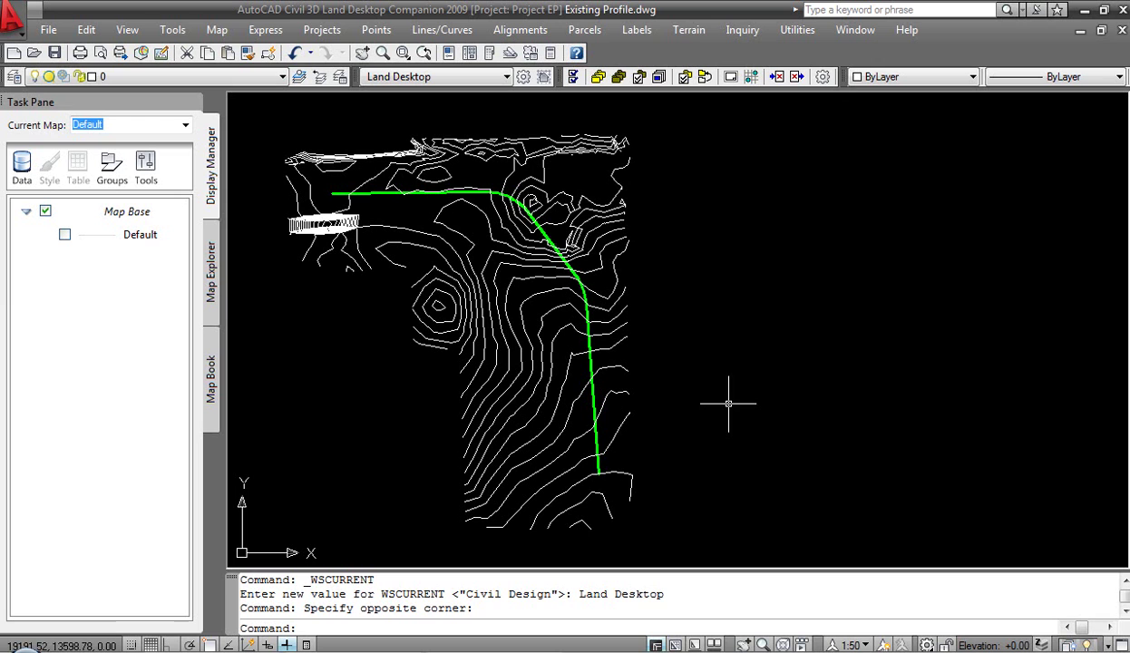
# Make Civil Design the current workspace in place of Land Desktop.
pyautogui.click(507, 77)
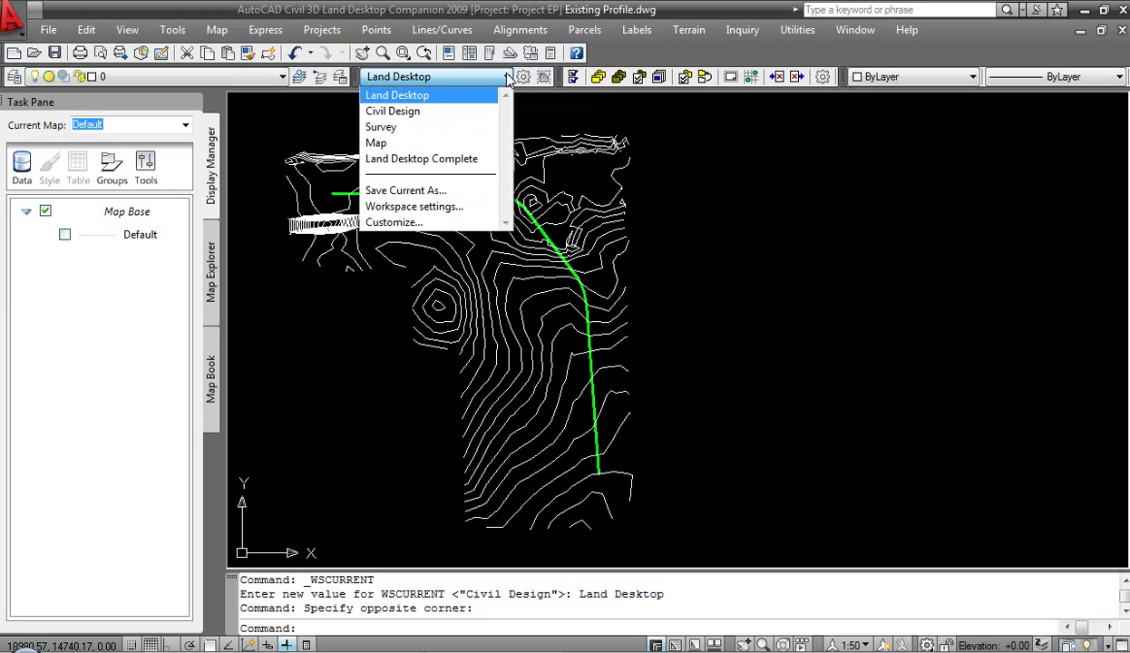
pyautogui.click(439, 114)
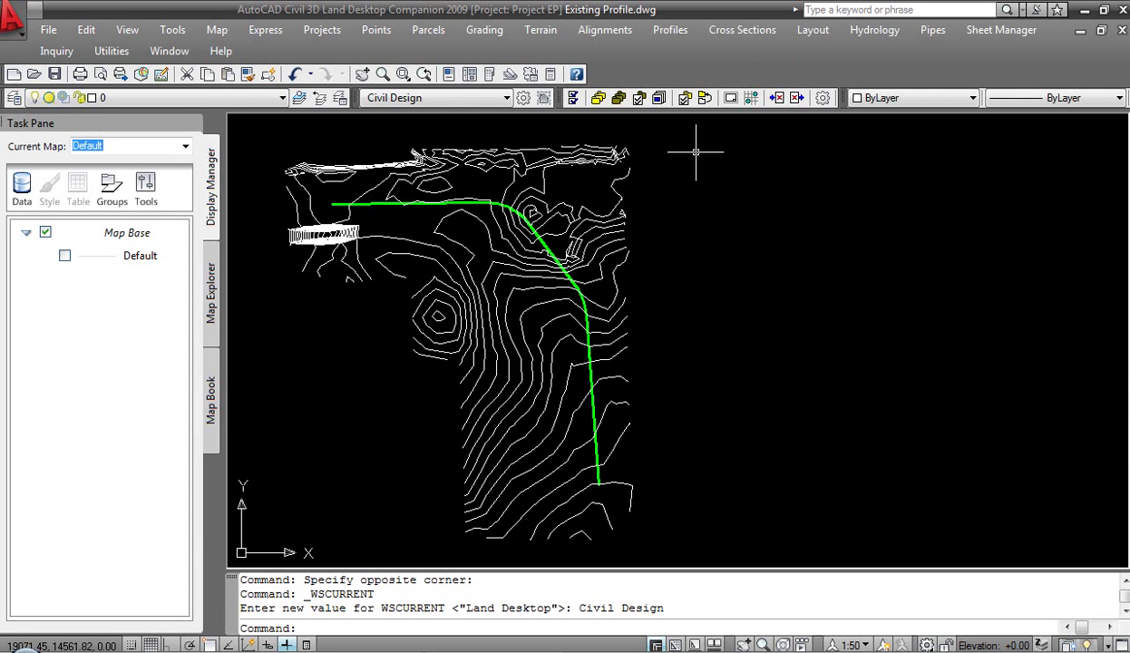
# Set the 408-point Existing Ground surface as current via Profiles > Surfaces > Set Current Surface.
pyautogui.click(672, 31)
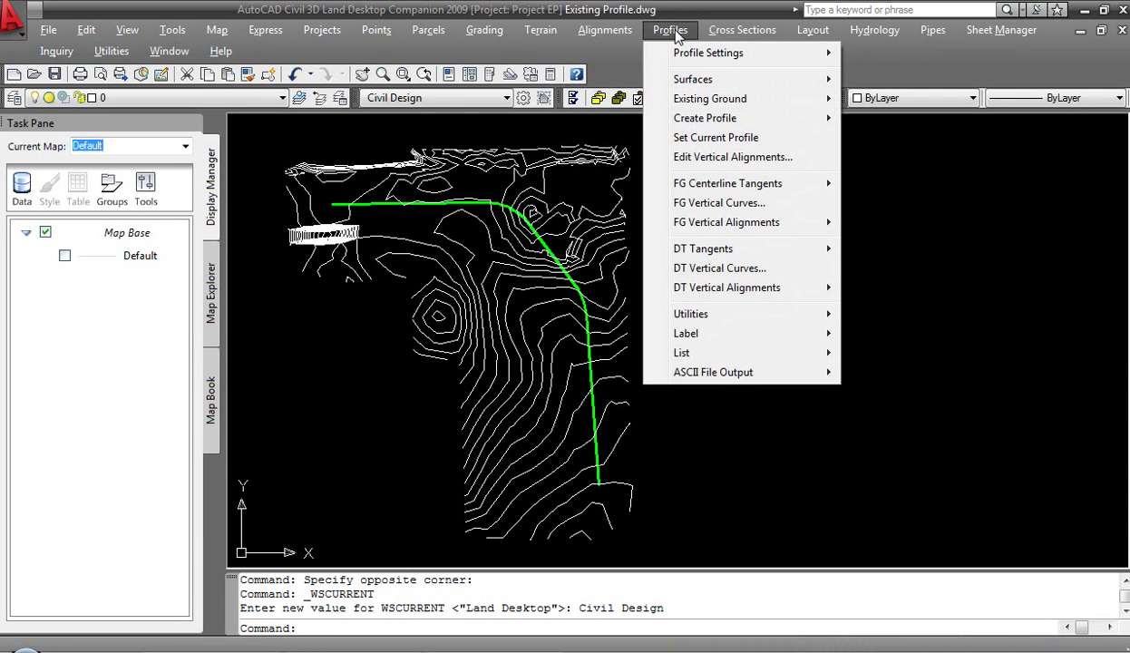
pyautogui.moveTo(703, 57)
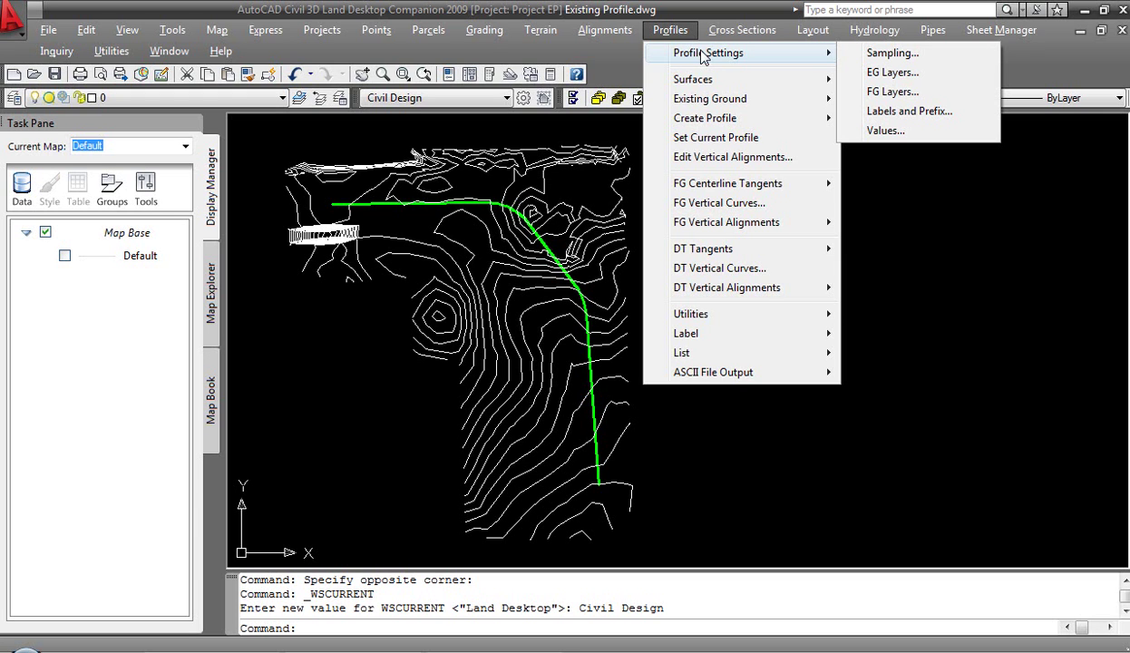
pyautogui.moveTo(716, 82)
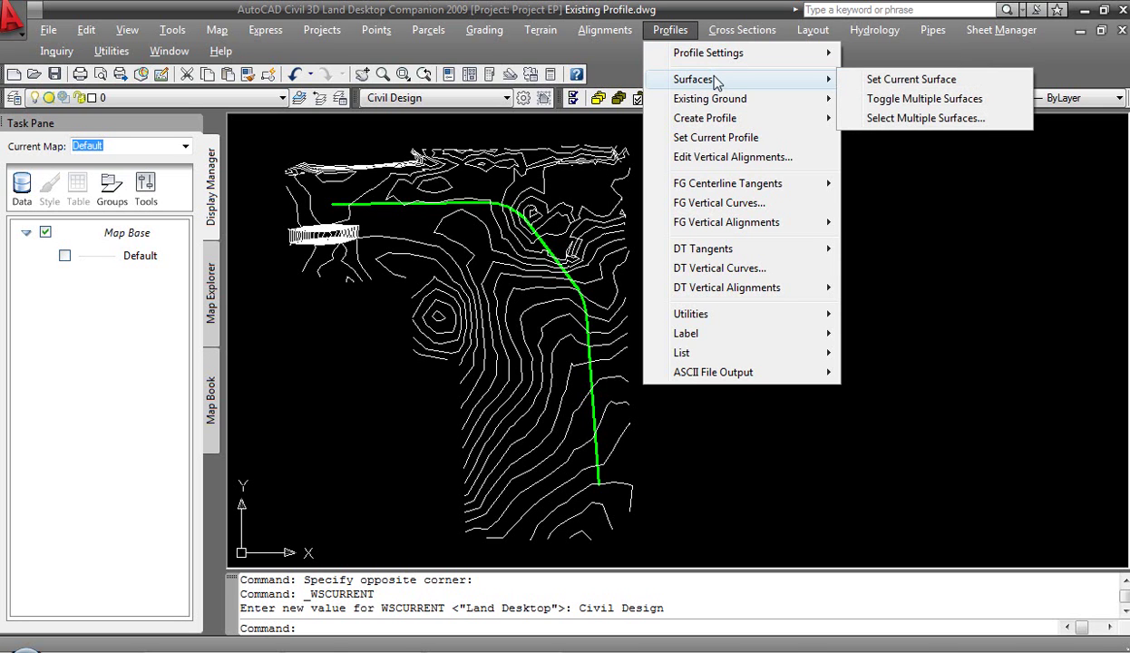
pyautogui.click(870, 79)
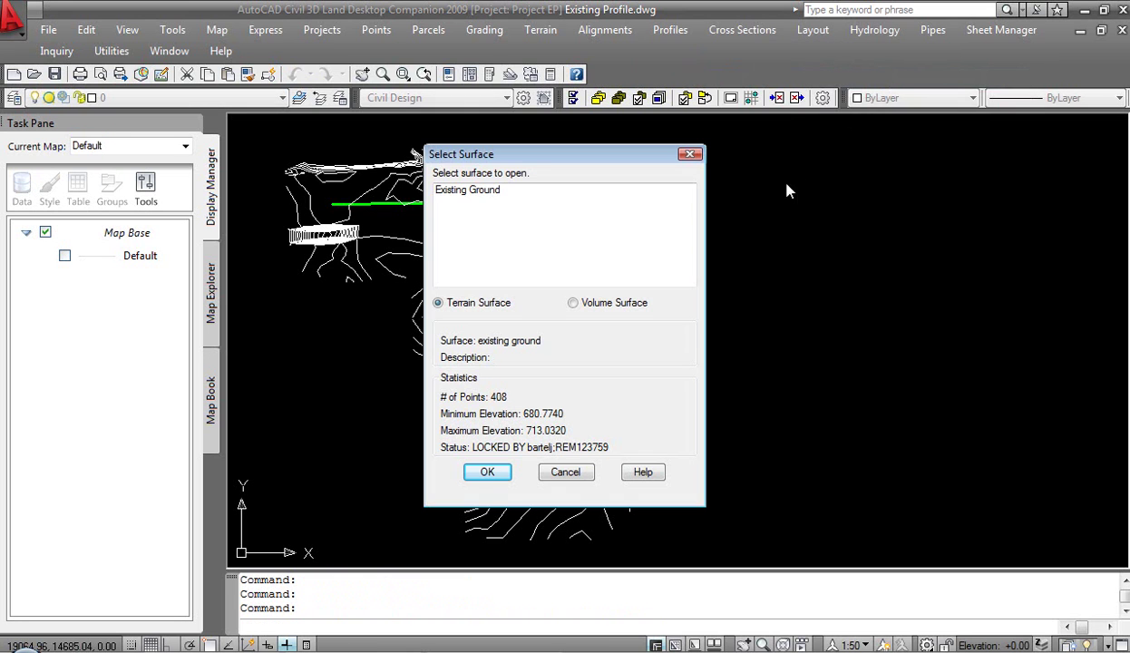
pyautogui.click(481, 192)
pyautogui.click(487, 473)
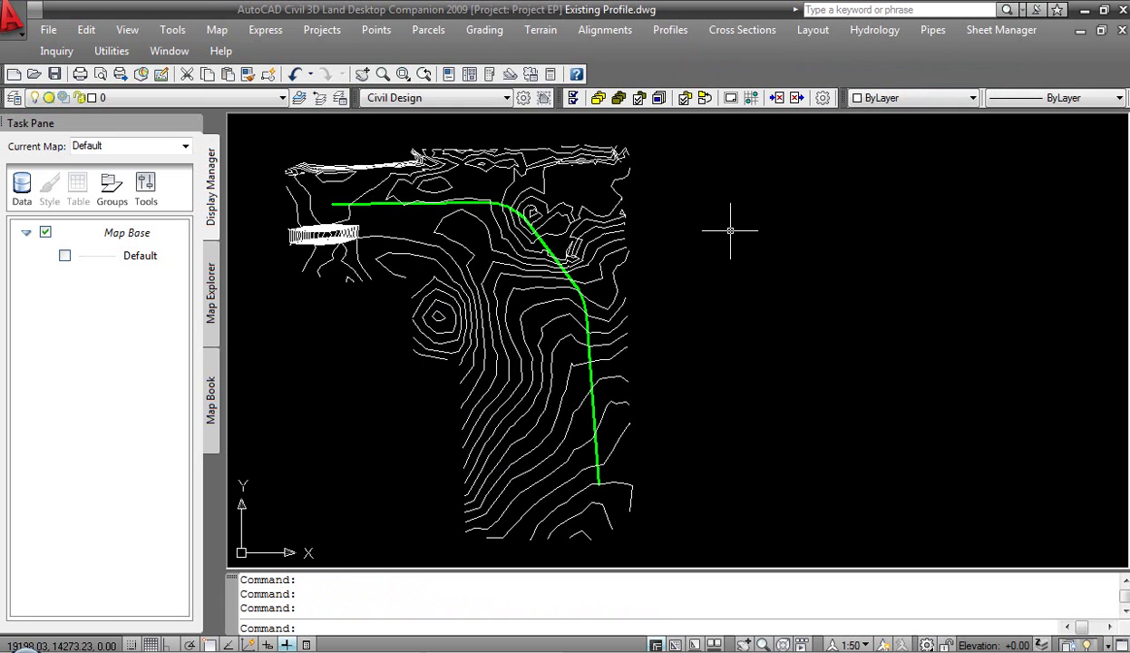
pyautogui.click(731, 32)
pyautogui.moveTo(662, 31)
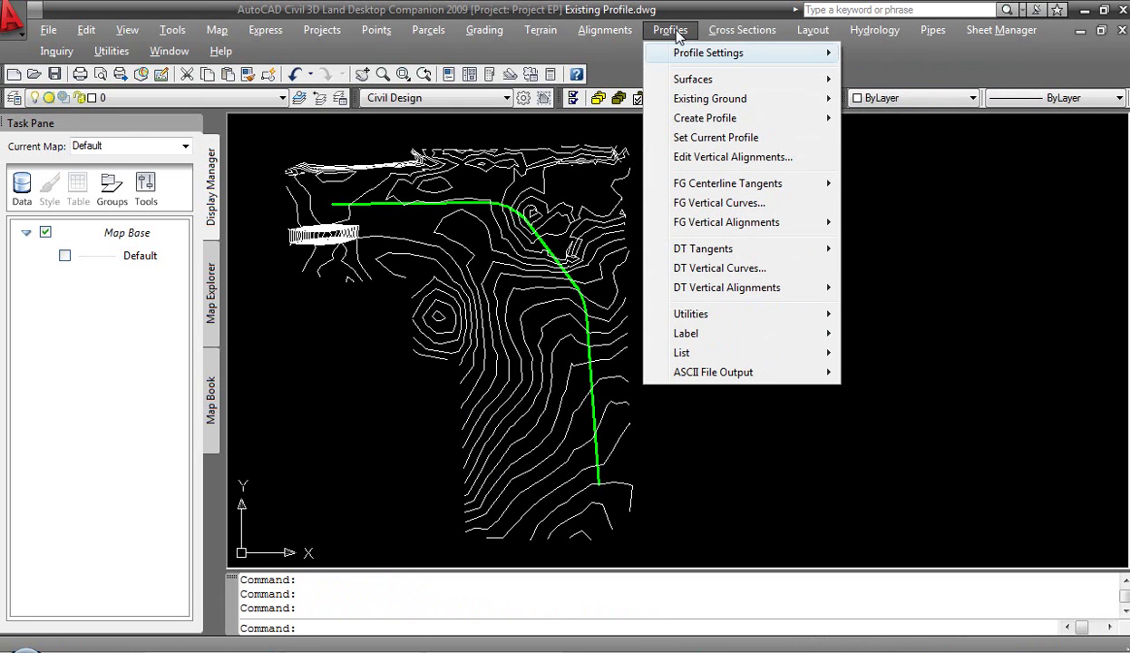
pyautogui.moveTo(684, 81)
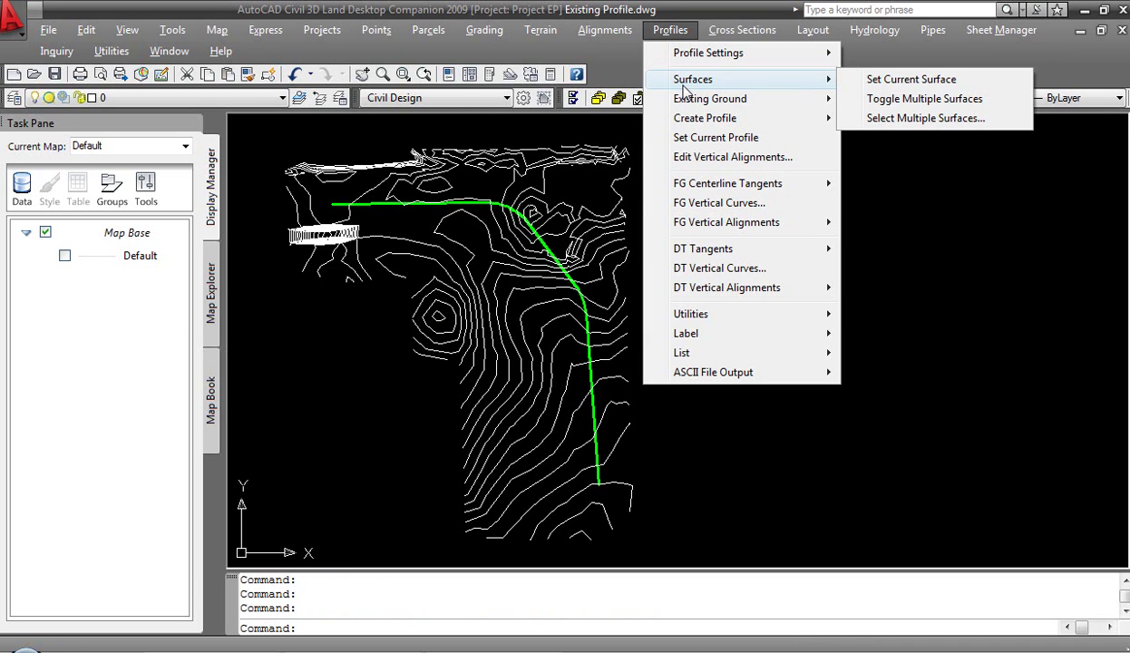
# Sample First Street's existing ground from the surface, stations 1000.00 to 2779.44, with default settings.
pyautogui.moveTo(726, 103)
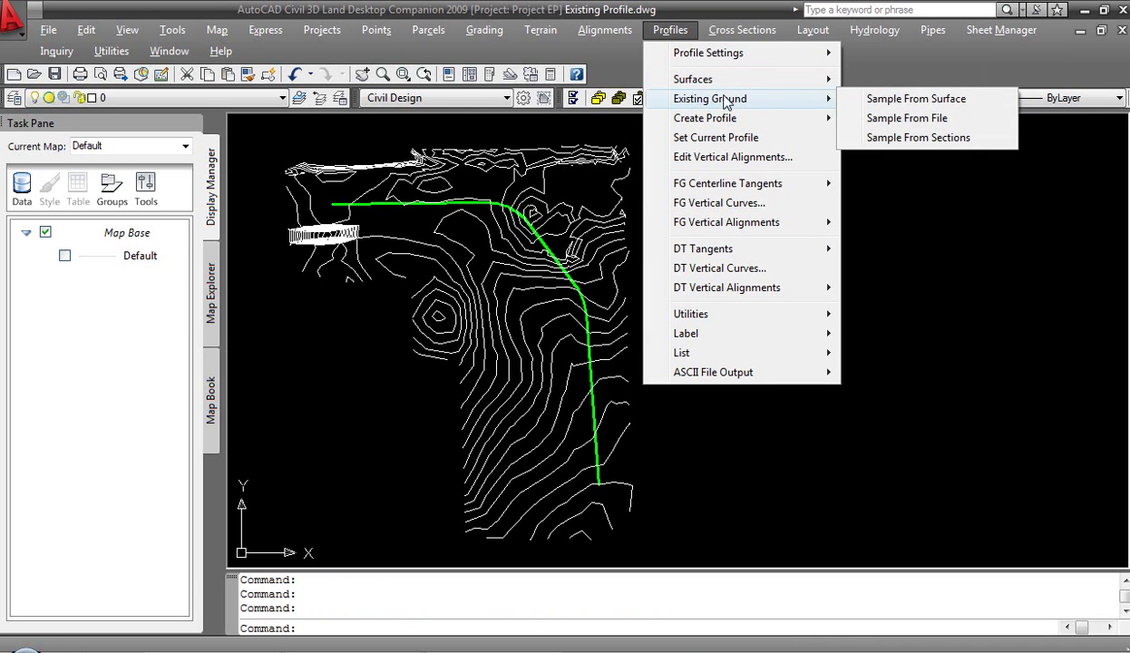
pyautogui.click(872, 102)
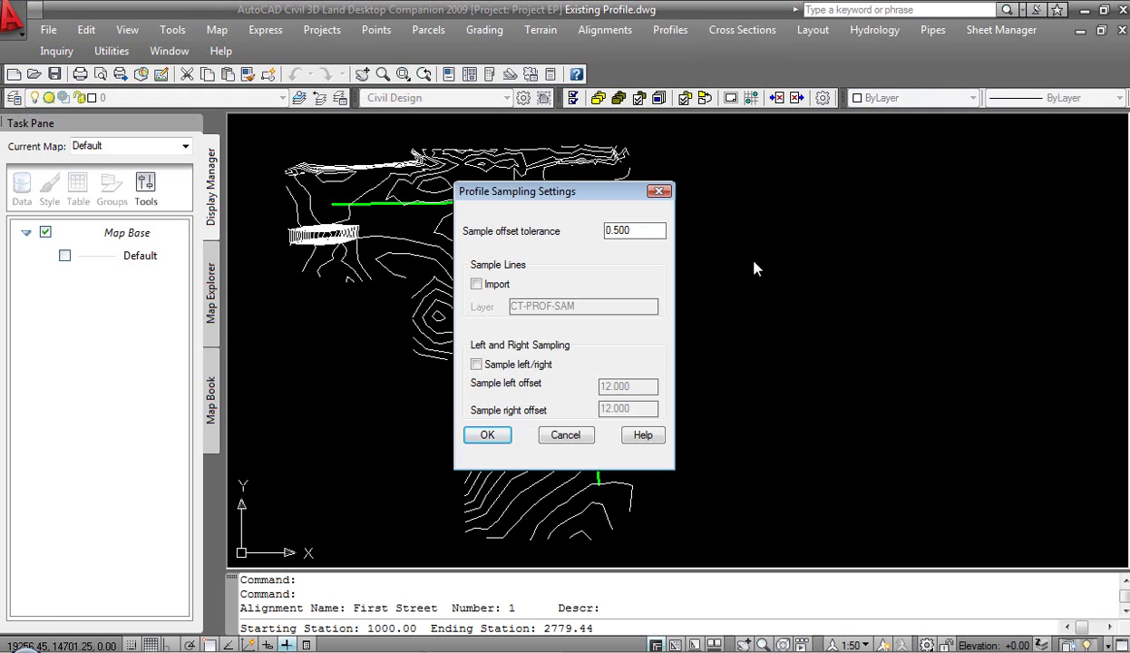
pyautogui.click(486, 436)
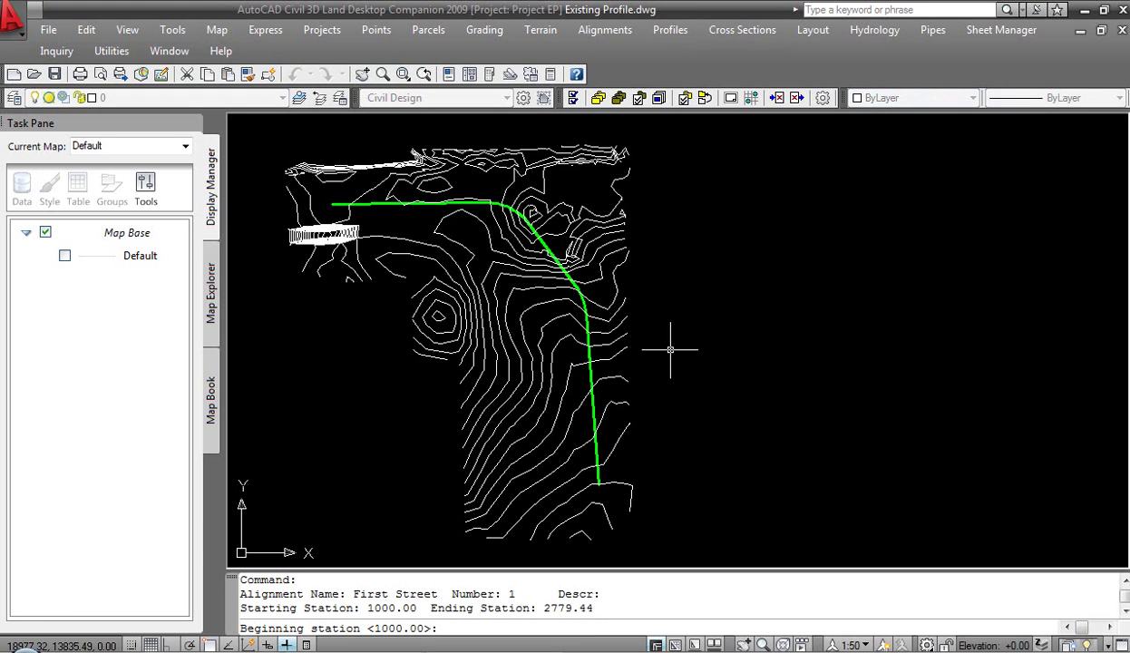
pyautogui.press('Return')
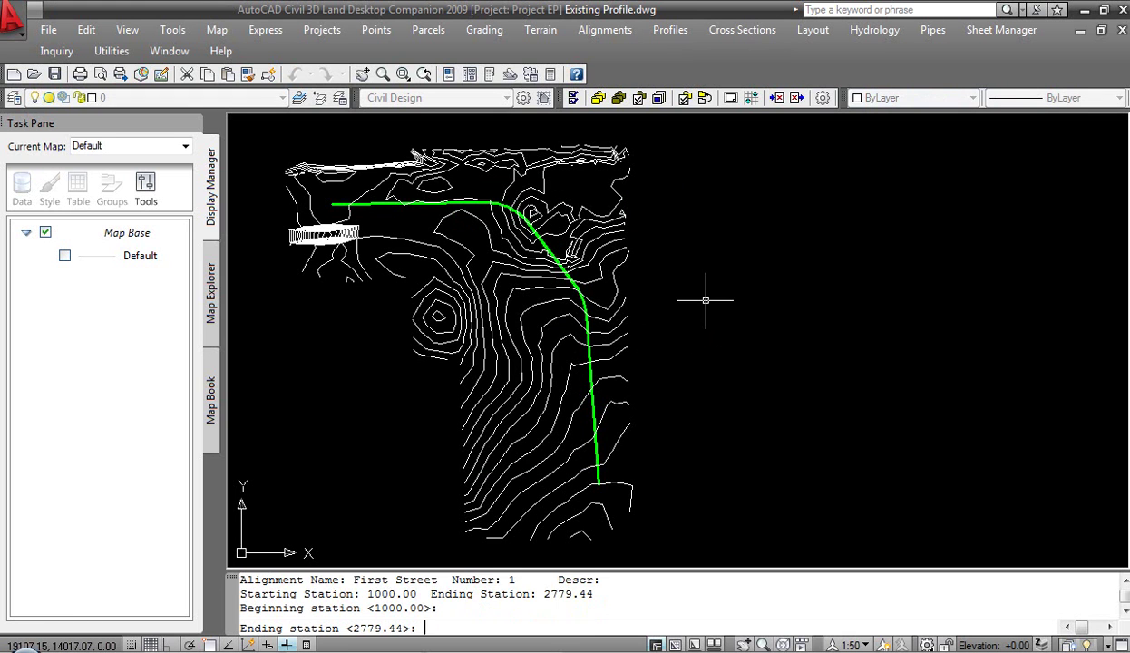
pyautogui.press('Return')
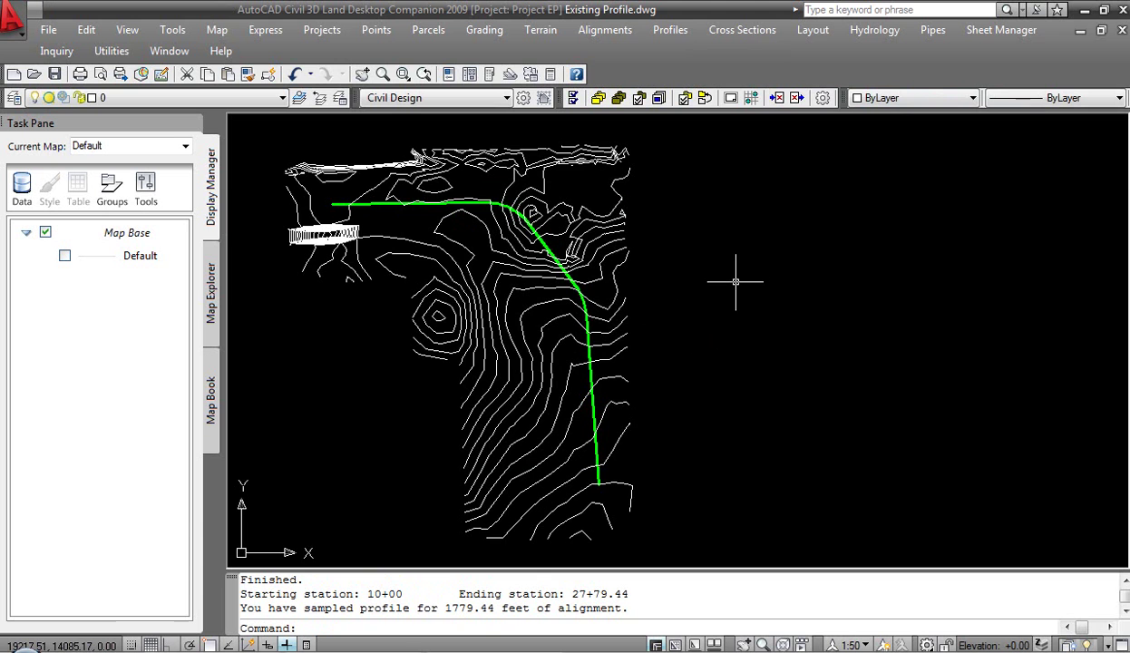
pyautogui.moveTo(733, 282); pyautogui.dragTo(699, 279, button='middle')
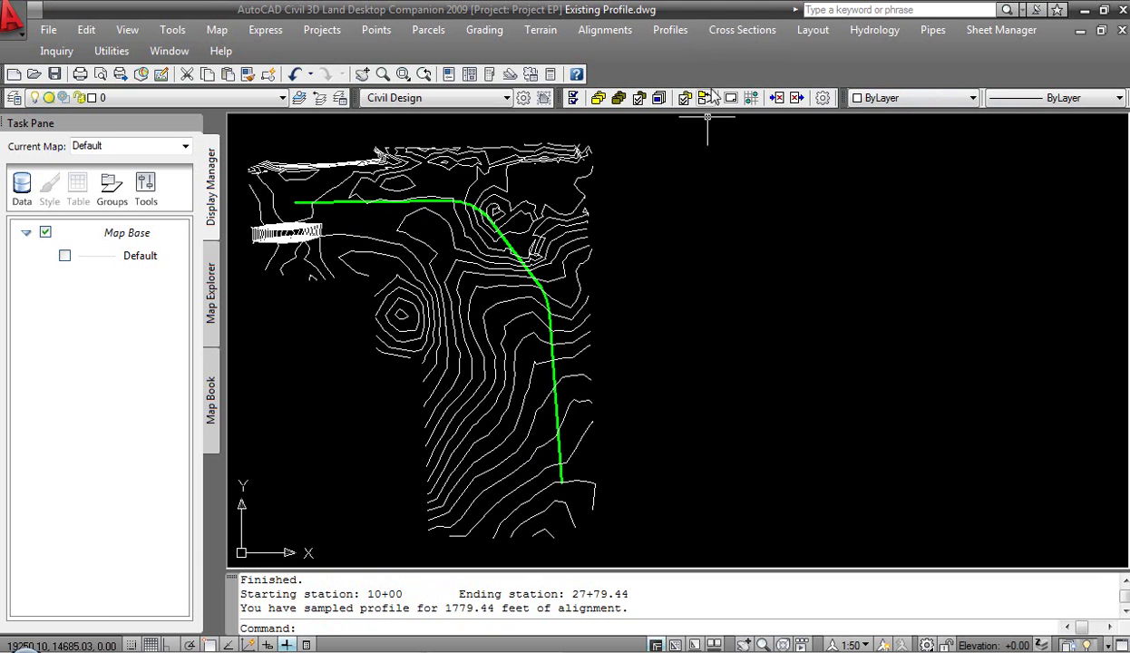
# Generate First Street's full profile with a grid right of the plan, datum 670, vertical scale 5.
pyautogui.click(672, 32)
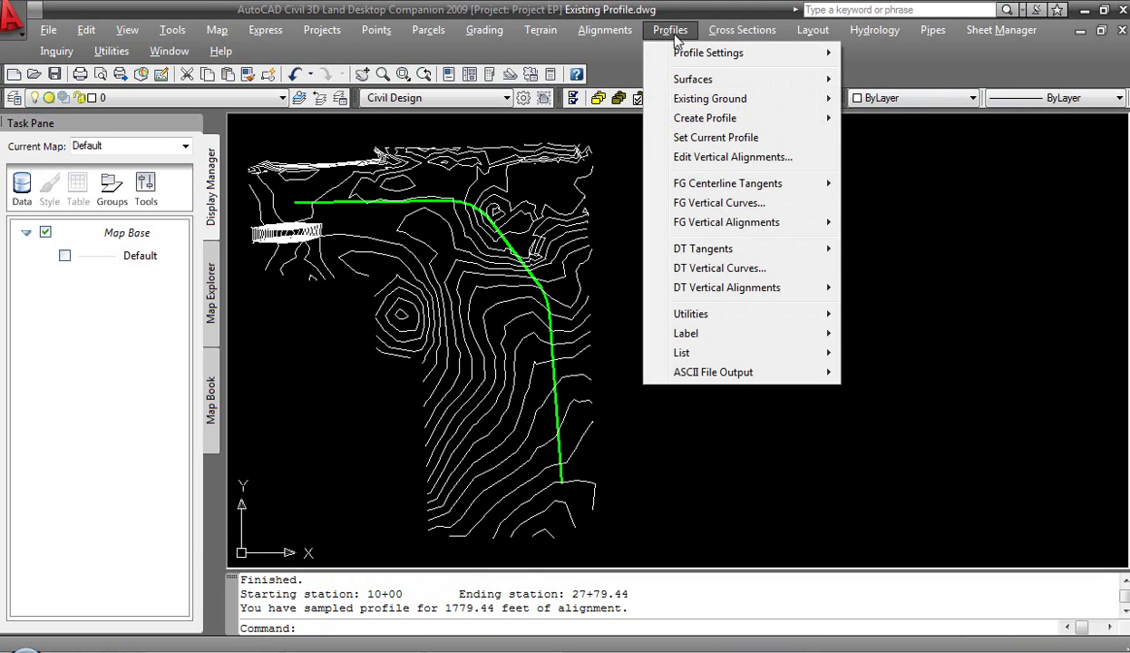
pyautogui.moveTo(705, 123)
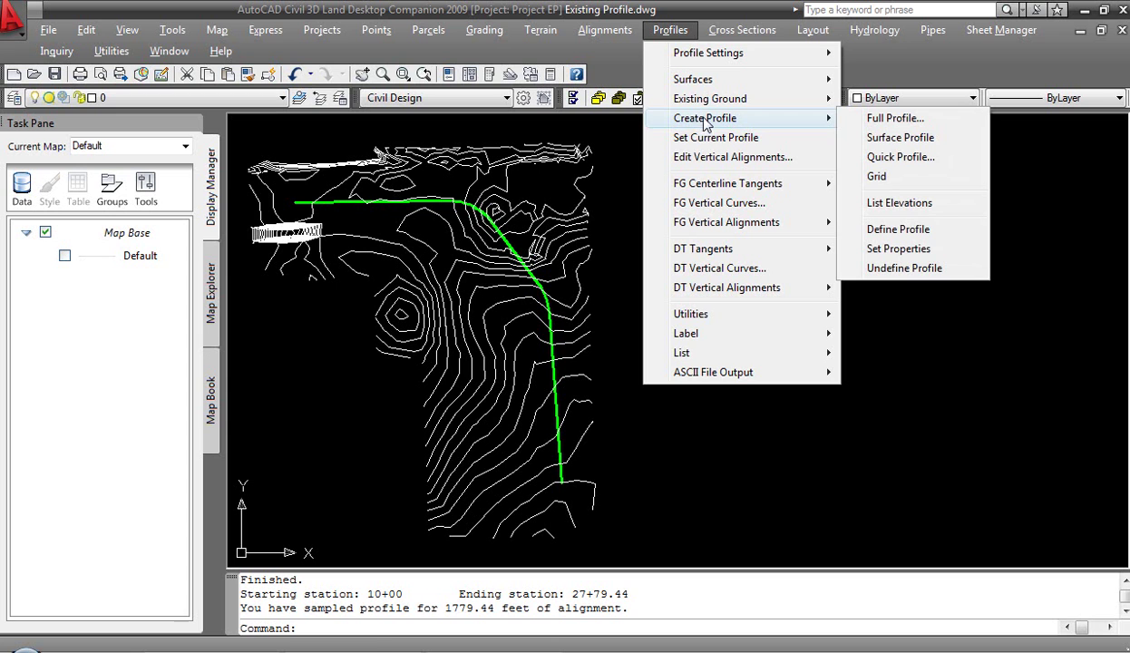
pyautogui.click(882, 121)
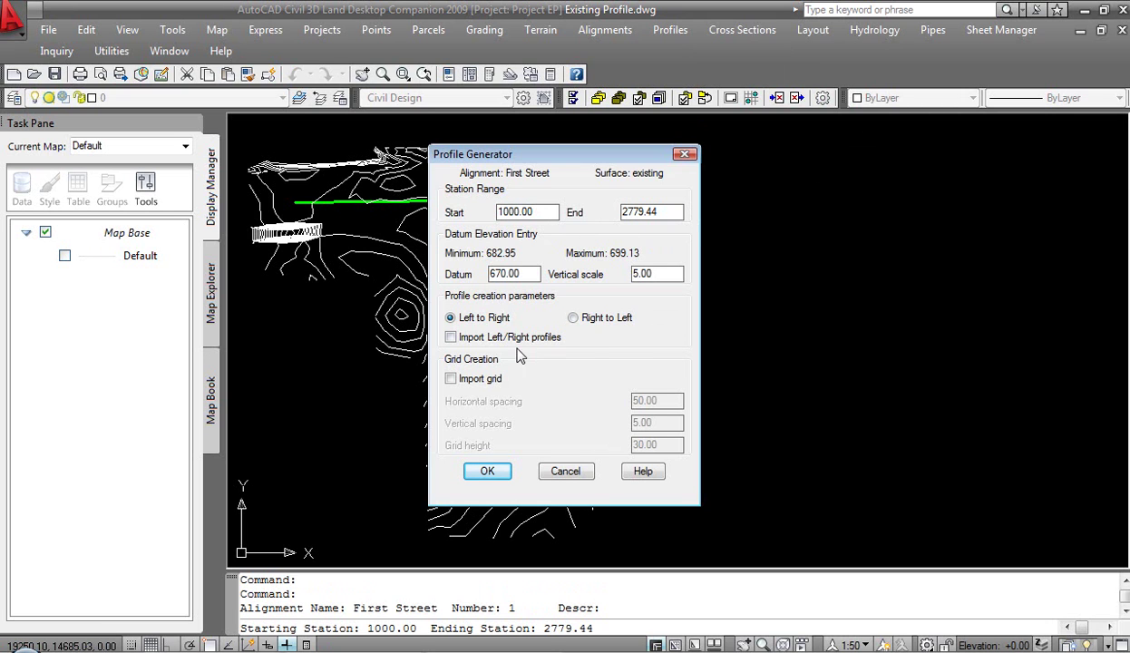
pyautogui.click(452, 379)
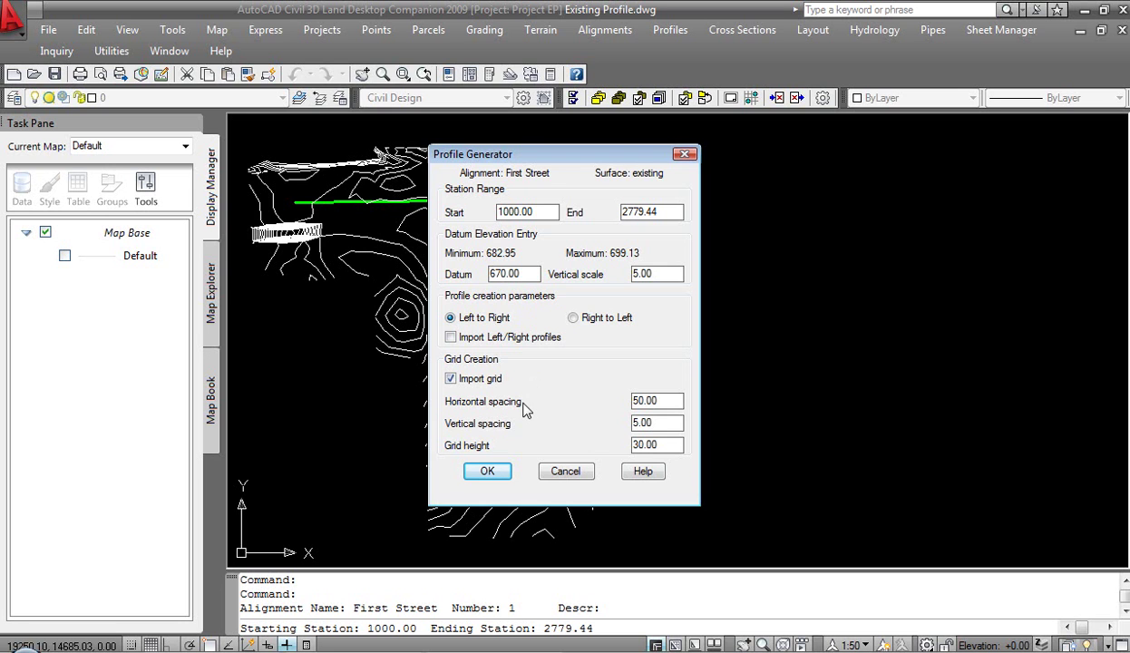
pyautogui.click(488, 472)
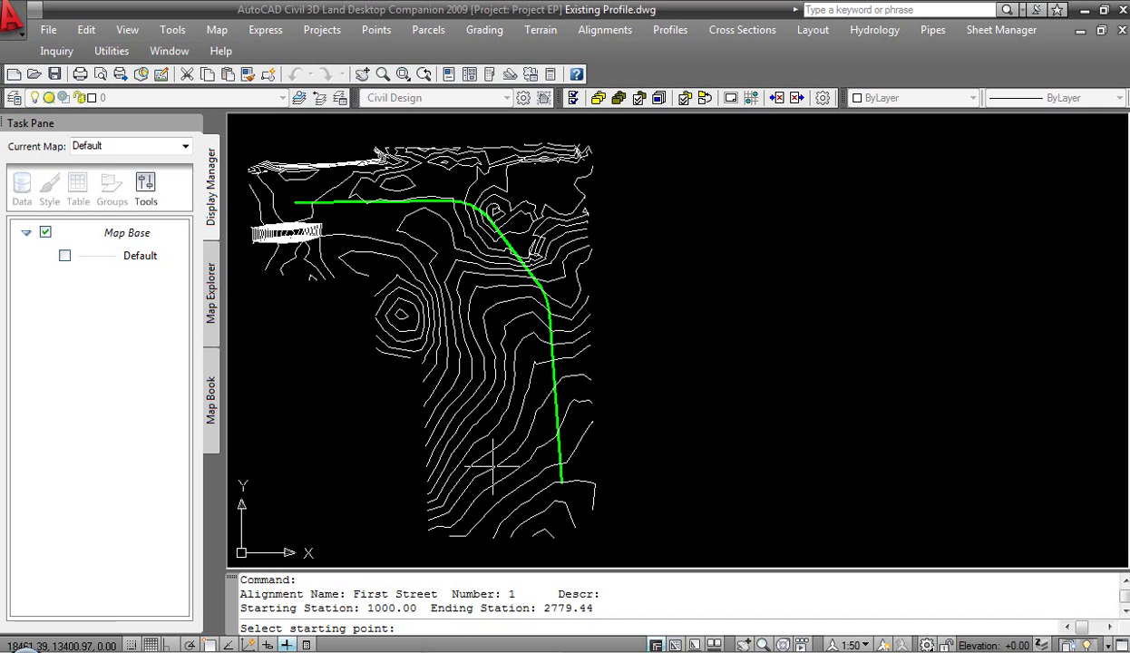
pyautogui.click(657, 264)
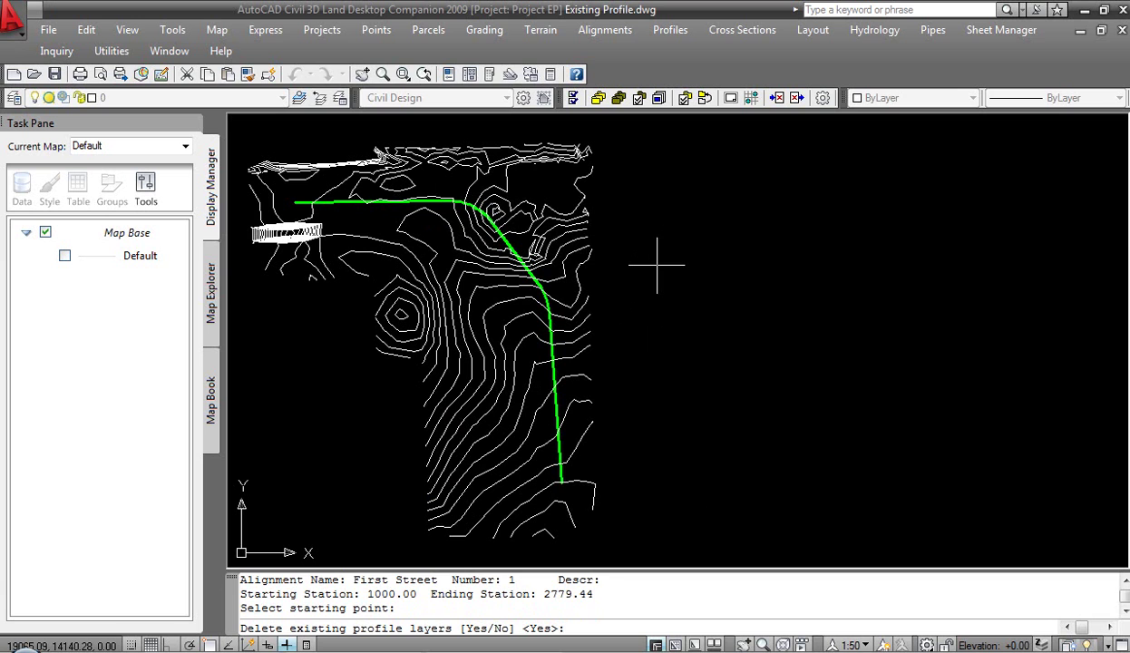
pyautogui.press('Return')
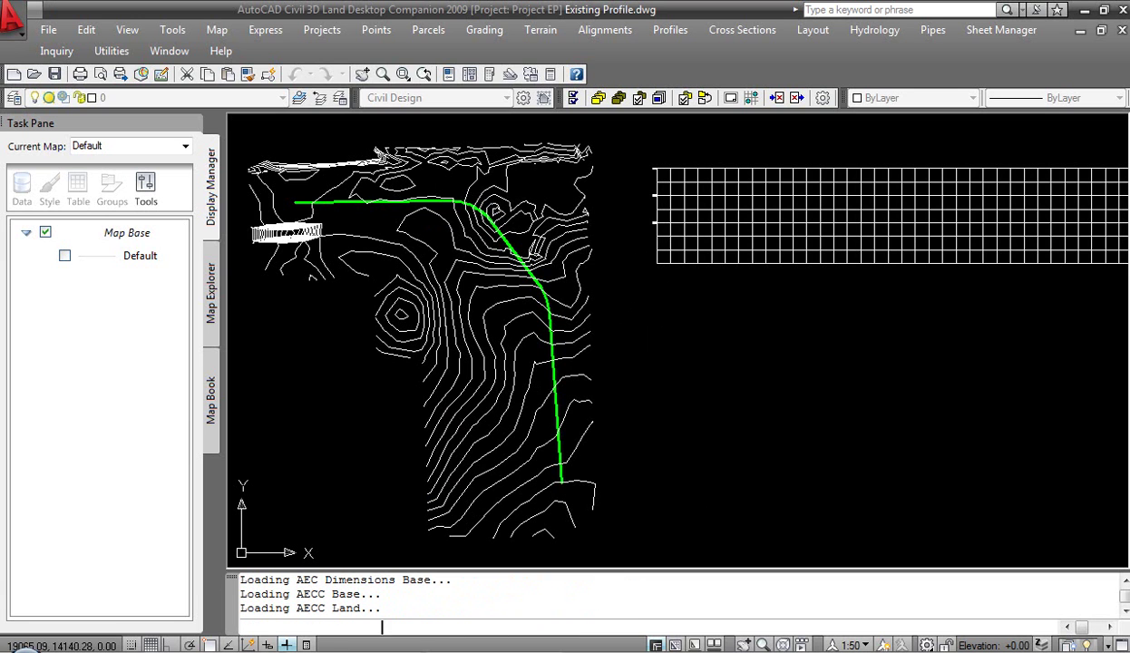
pyautogui.moveTo(884, 293); pyautogui.dragTo(749, 313, button='middle')
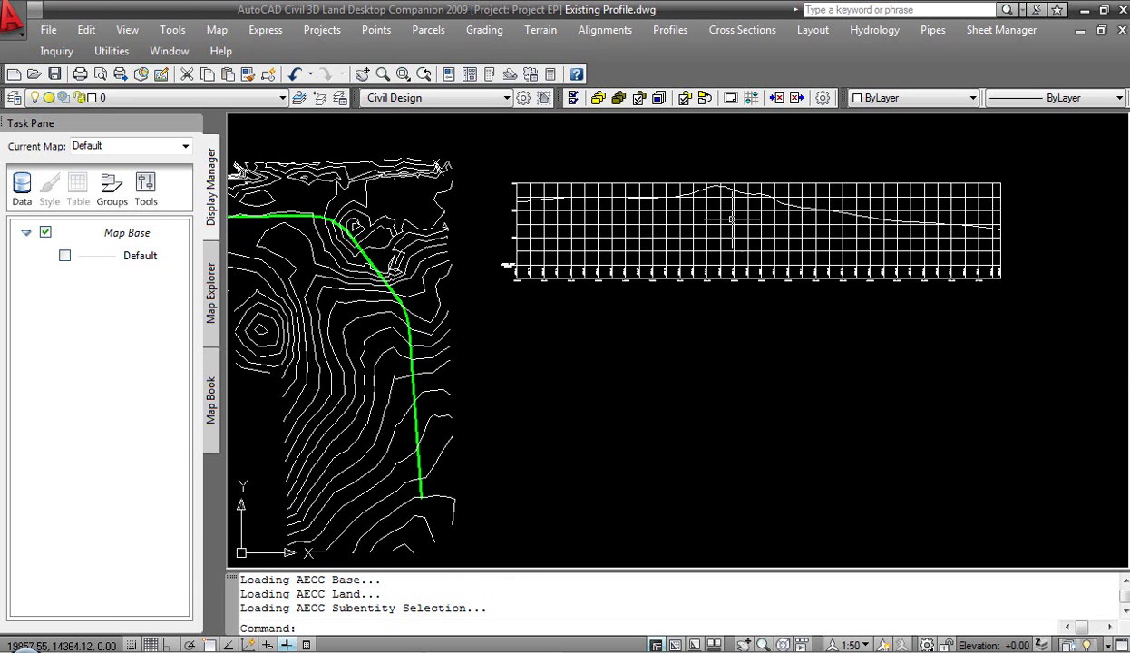
pyautogui.scroll(3, 721, 192)
pyautogui.scroll(2, 705, 194)
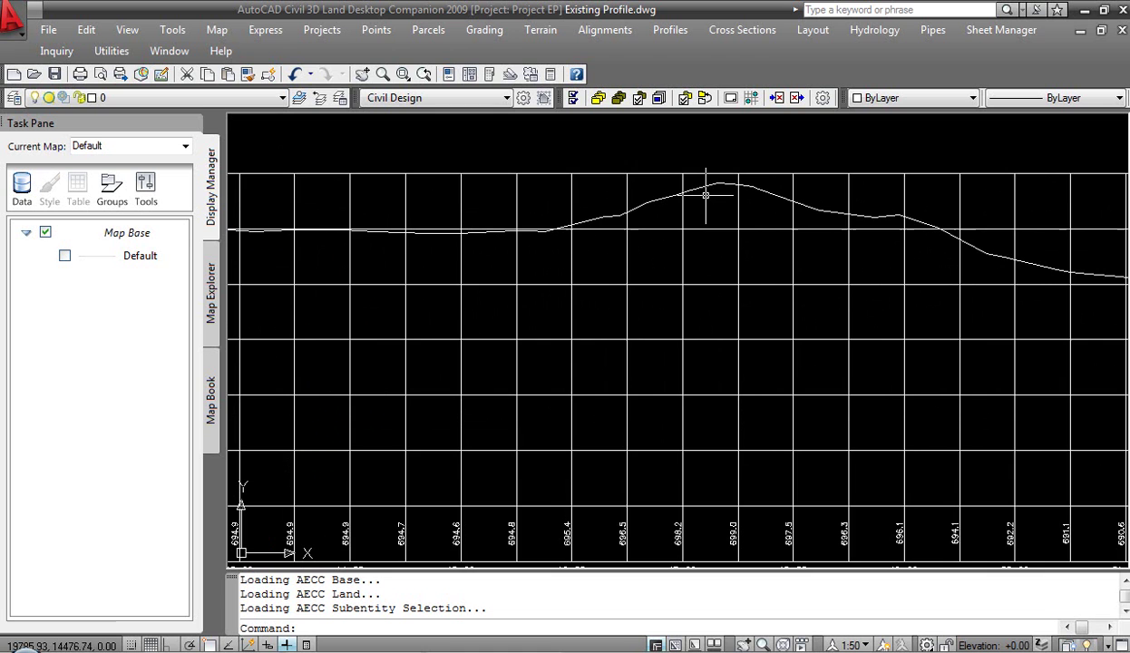
pyautogui.scroll(-3, 706, 195)
pyautogui.scroll(-4, 705, 197)
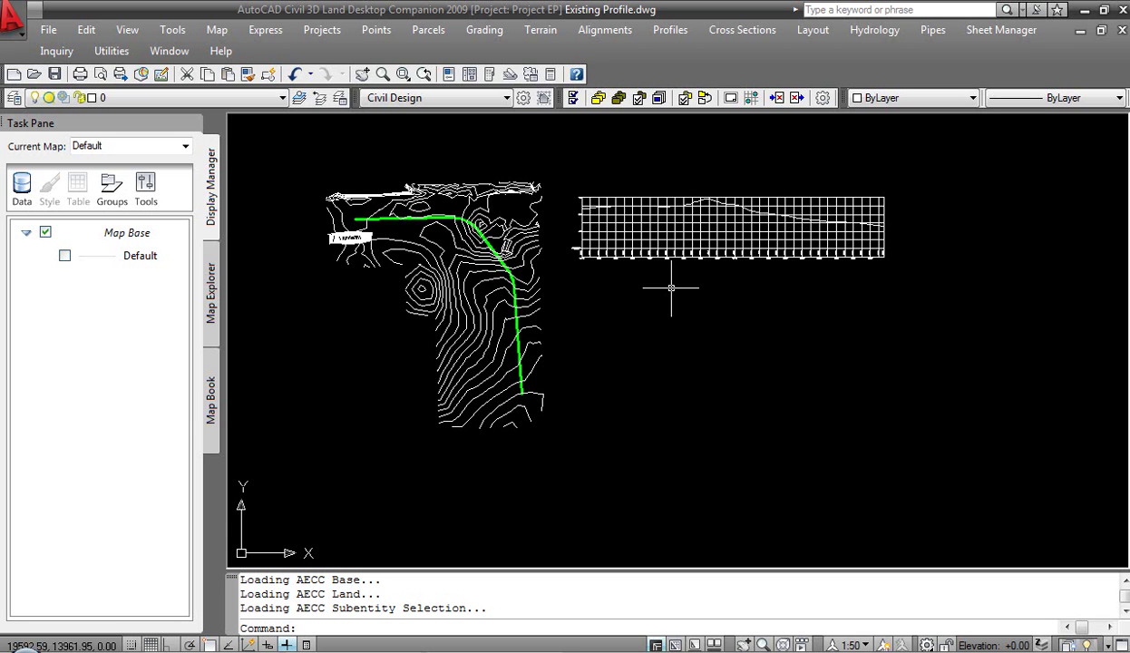
pyautogui.scroll(3, 675, 211)
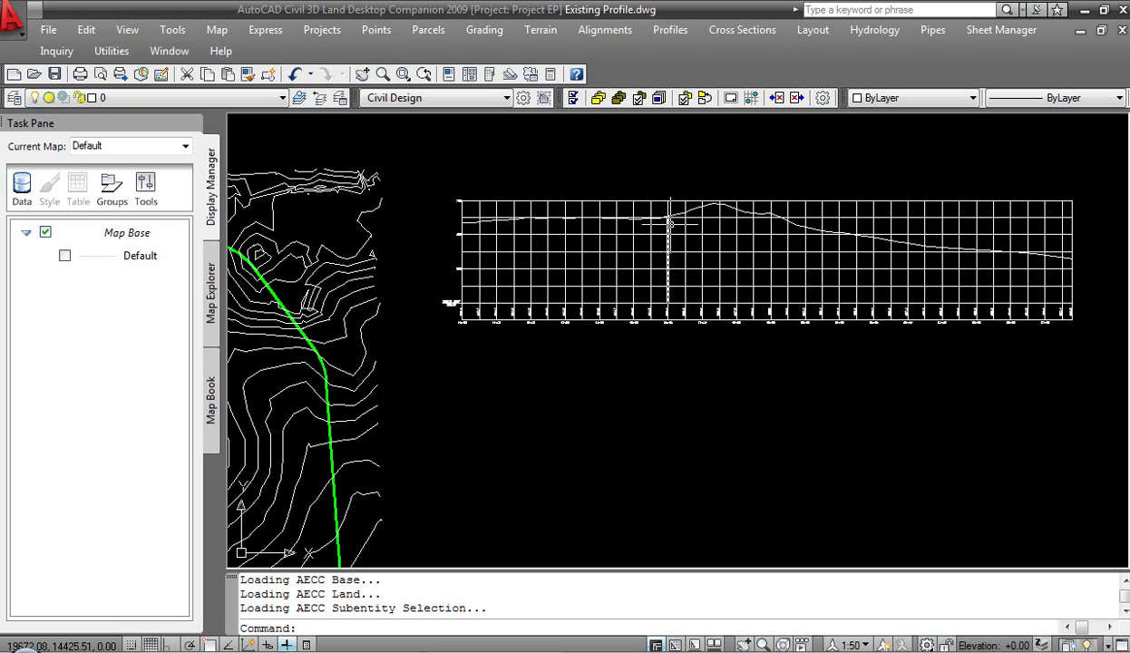
pyautogui.moveTo(311, 280); pyautogui.dragTo(389, 272, button='middle')
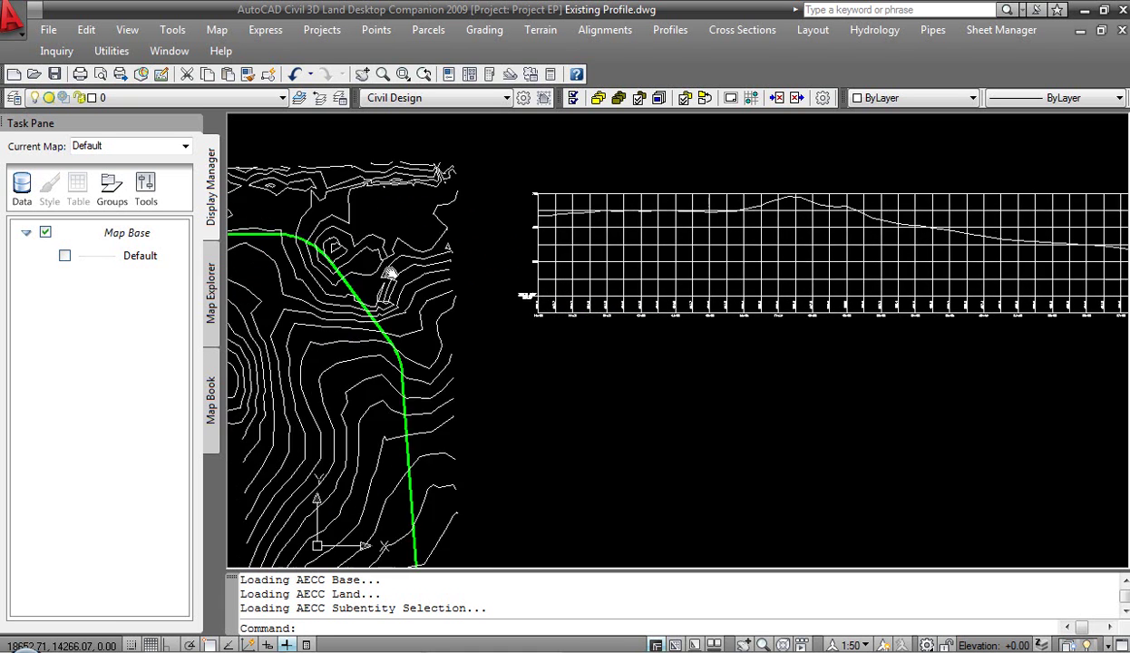
pyautogui.moveTo(564, 212); pyautogui.dragTo(668, 207, button='middle')
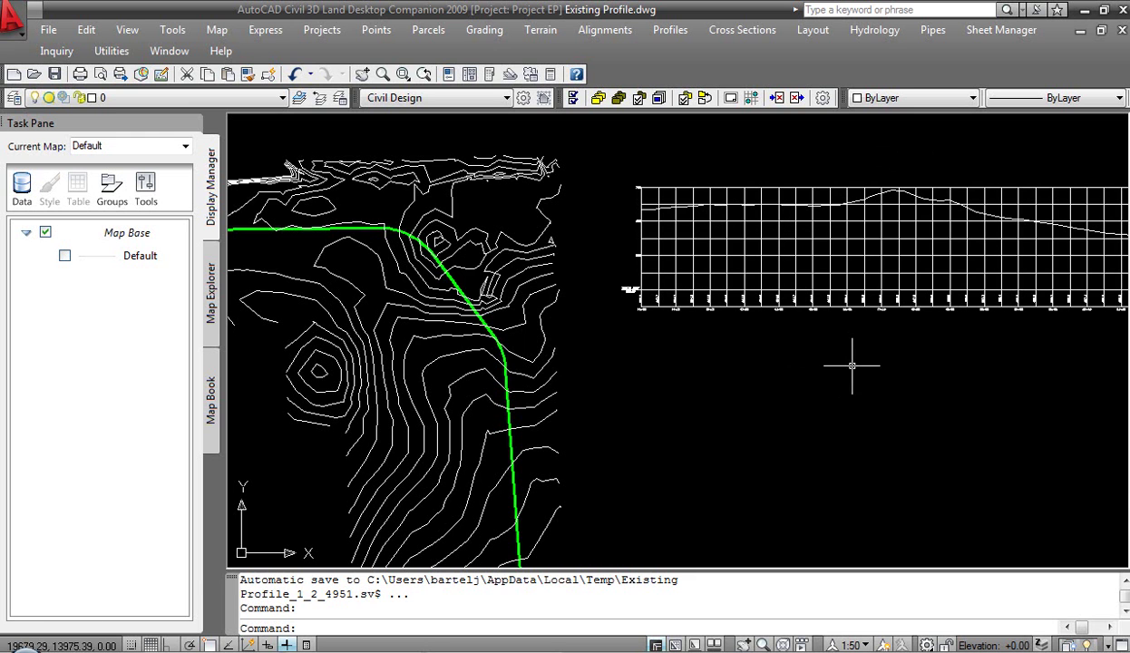
pyautogui.moveTo(866, 367)
pyautogui.mouseDown(button='middle')
pyautogui.moveTo(739, 372)
pyautogui.moveTo(627, 396)
pyautogui.mouseUp(button='middle')
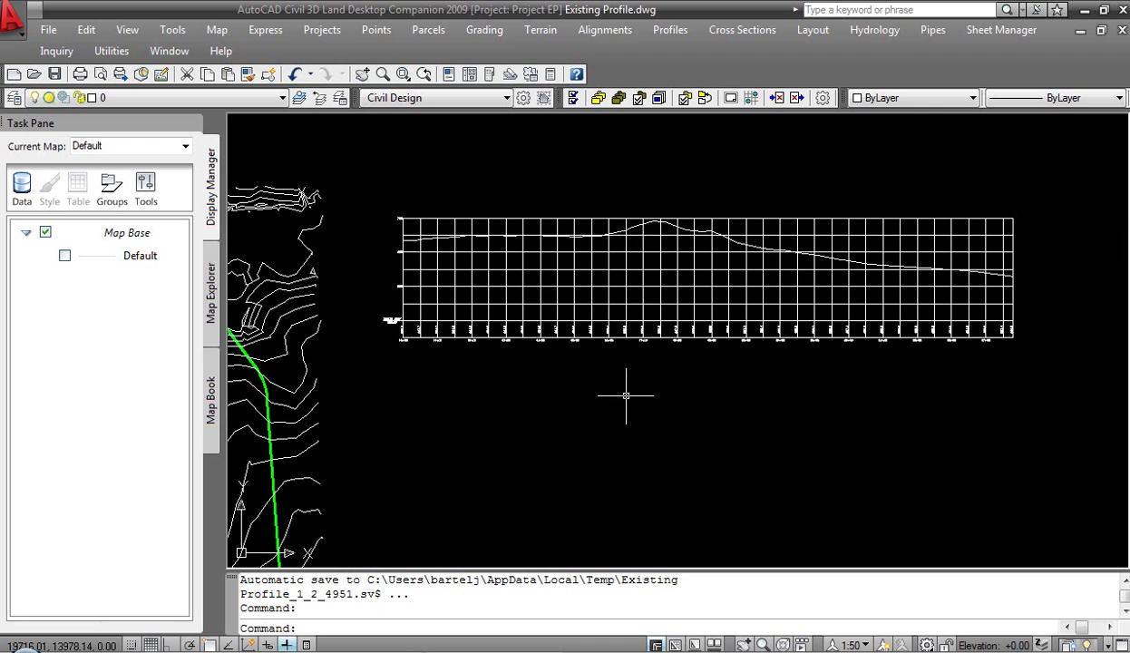
pyautogui.click(637, 234)
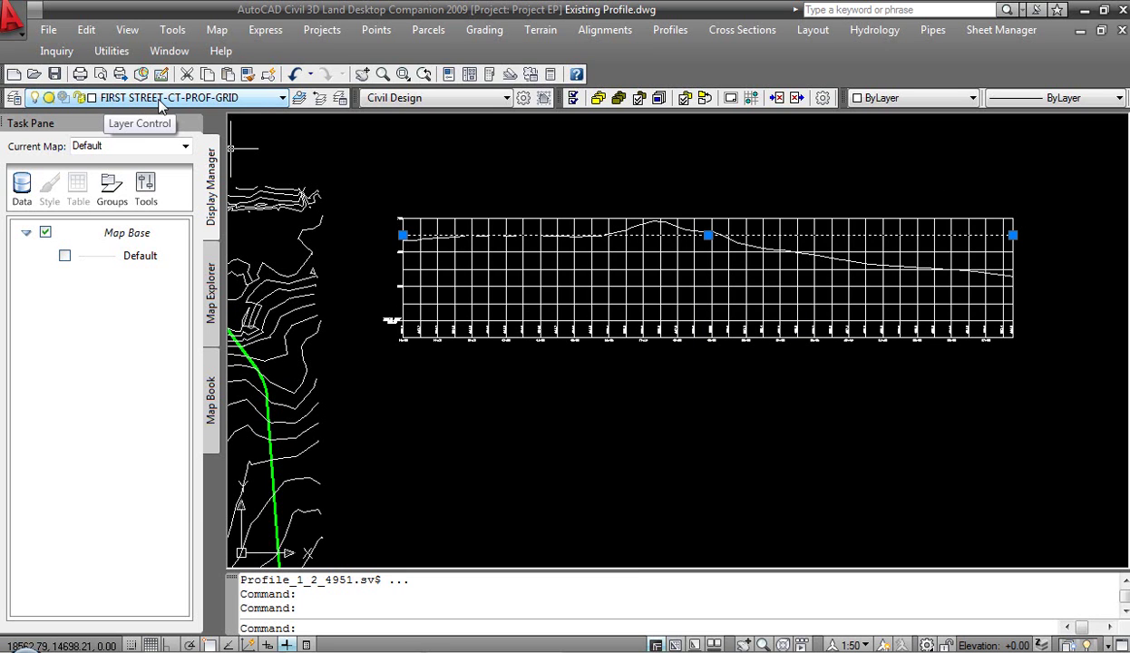
pyautogui.click(645, 373)
pyautogui.press('Escape')
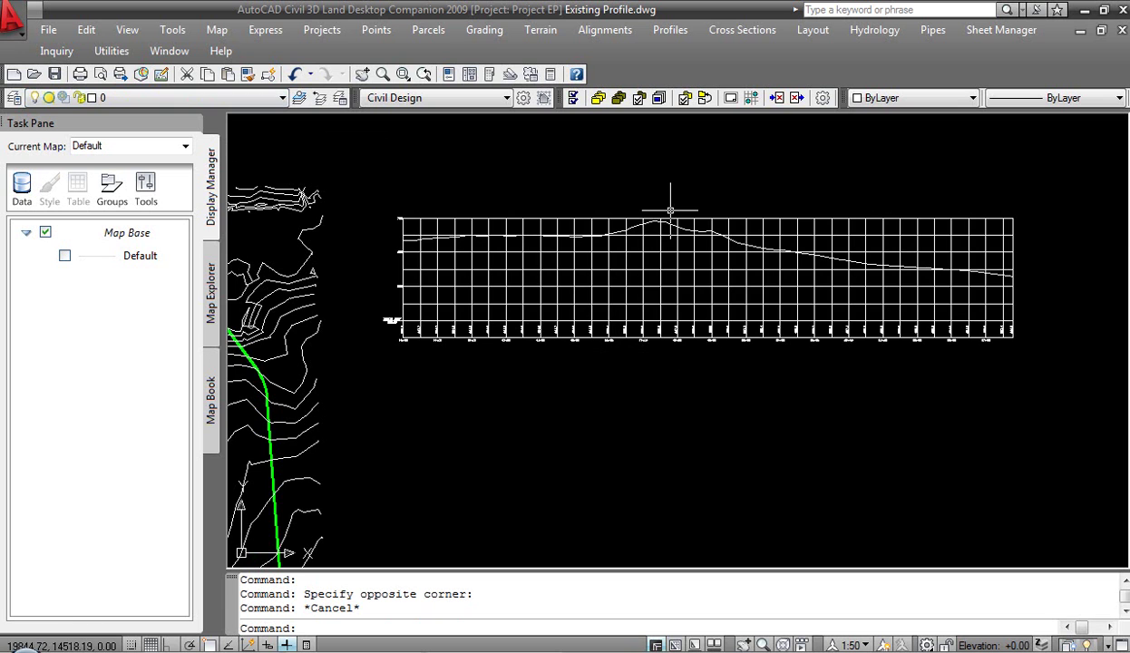
pyautogui.scroll(3, 670, 210)
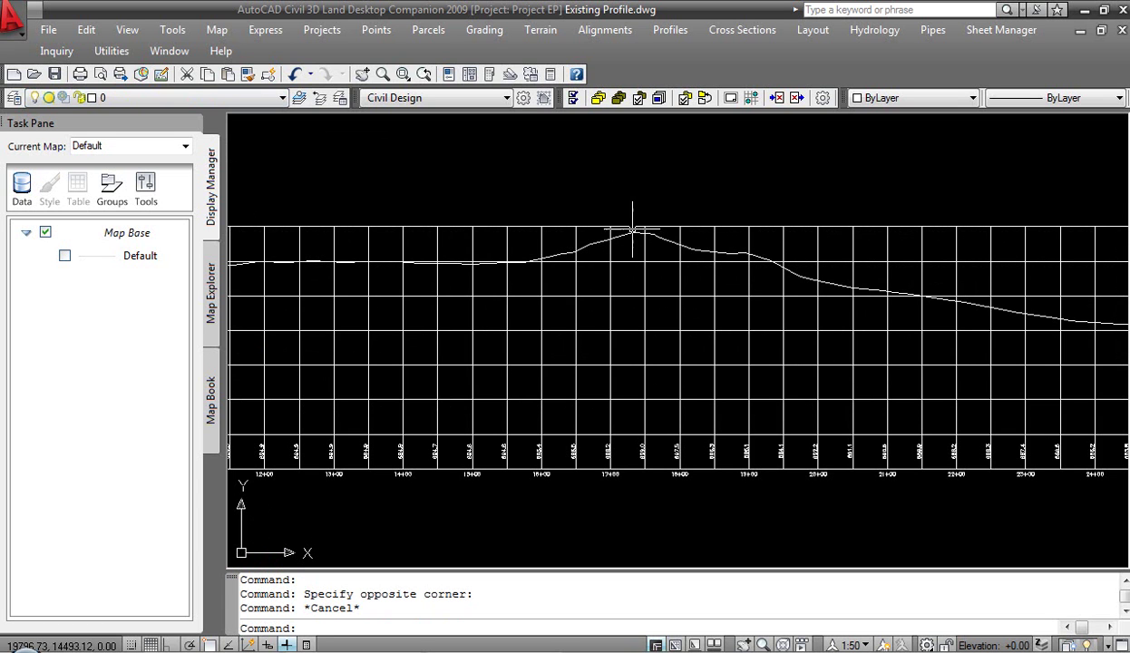
pyautogui.scroll(-2, 603, 308)
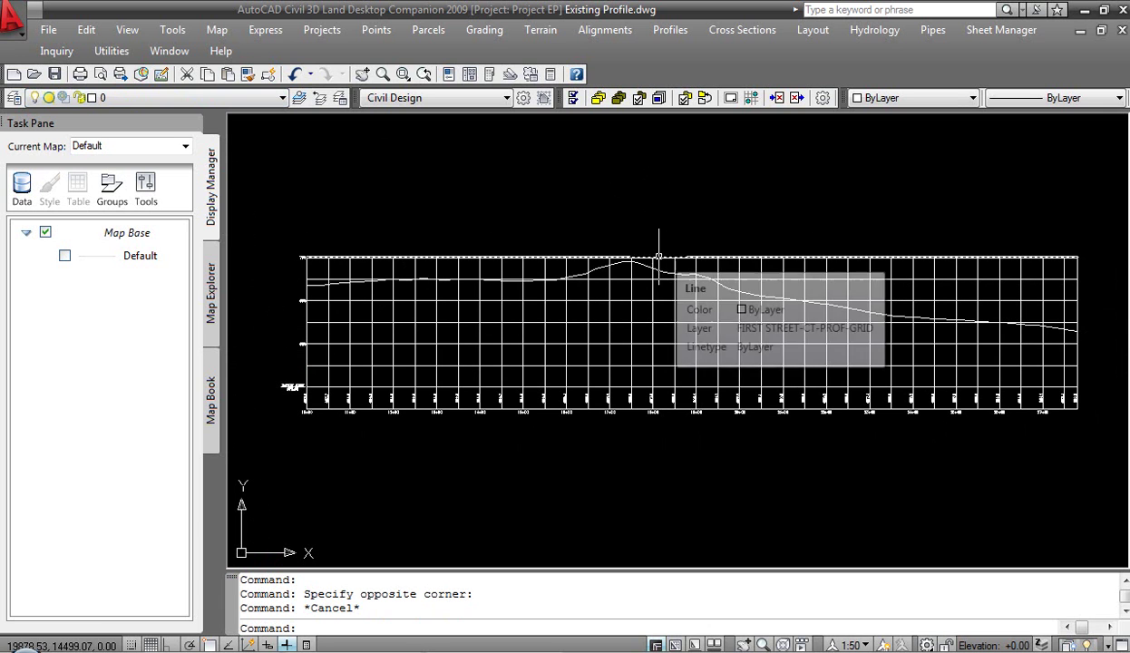
pyautogui.scroll(-4, 635, 218)
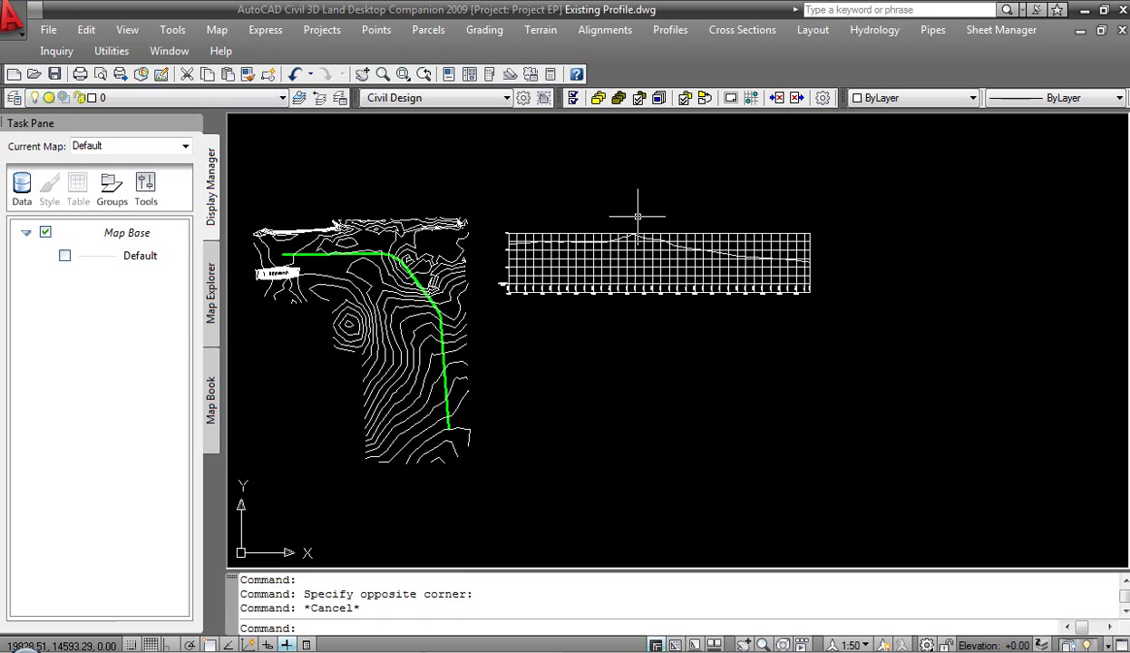
pyautogui.write('m')
pyautogui.press('Return')
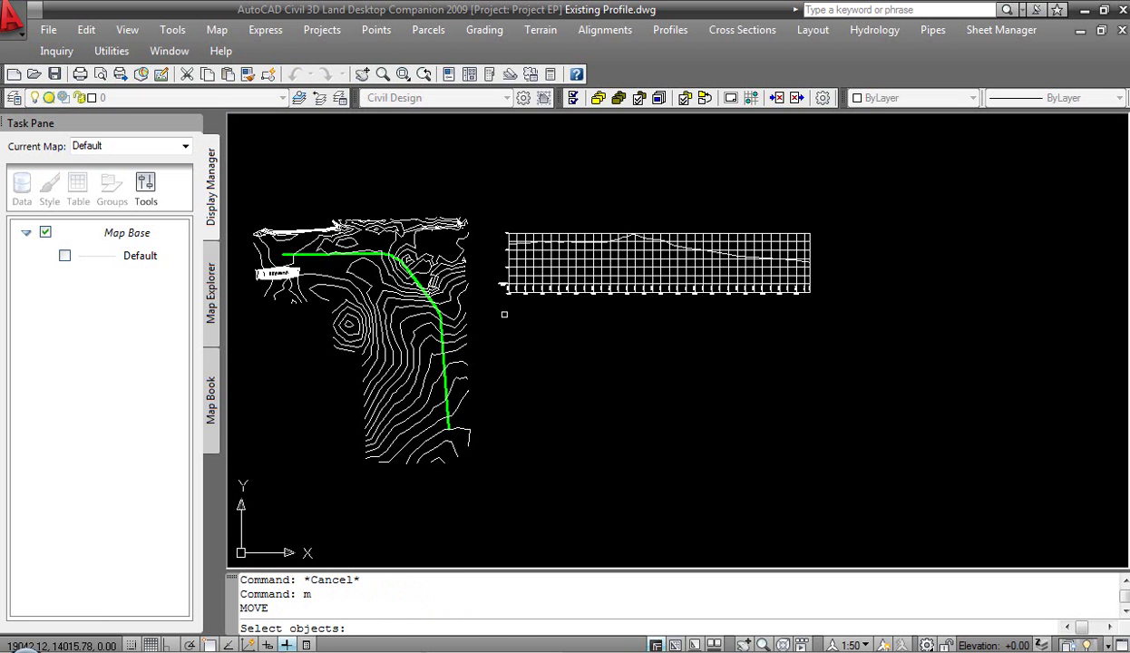
# Window-select the profile grid and move it lower beside the contour plan.
pyautogui.click(486, 310)
pyautogui.click(816, 198)
pyautogui.press('Return')
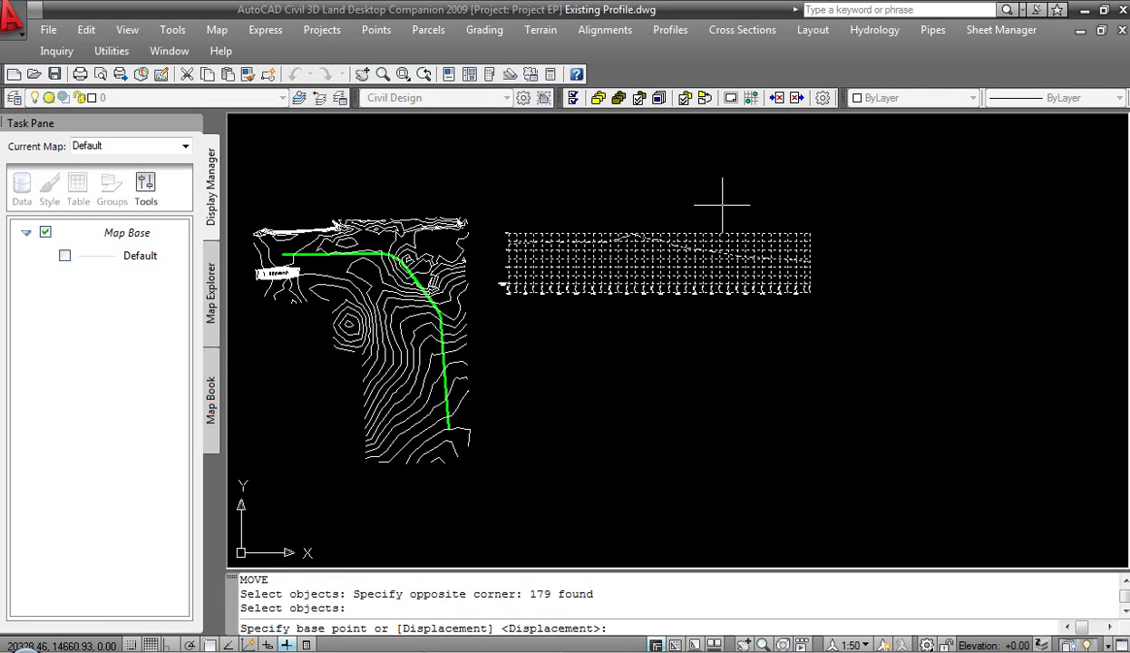
pyautogui.click(663, 194)
pyautogui.click(645, 285)
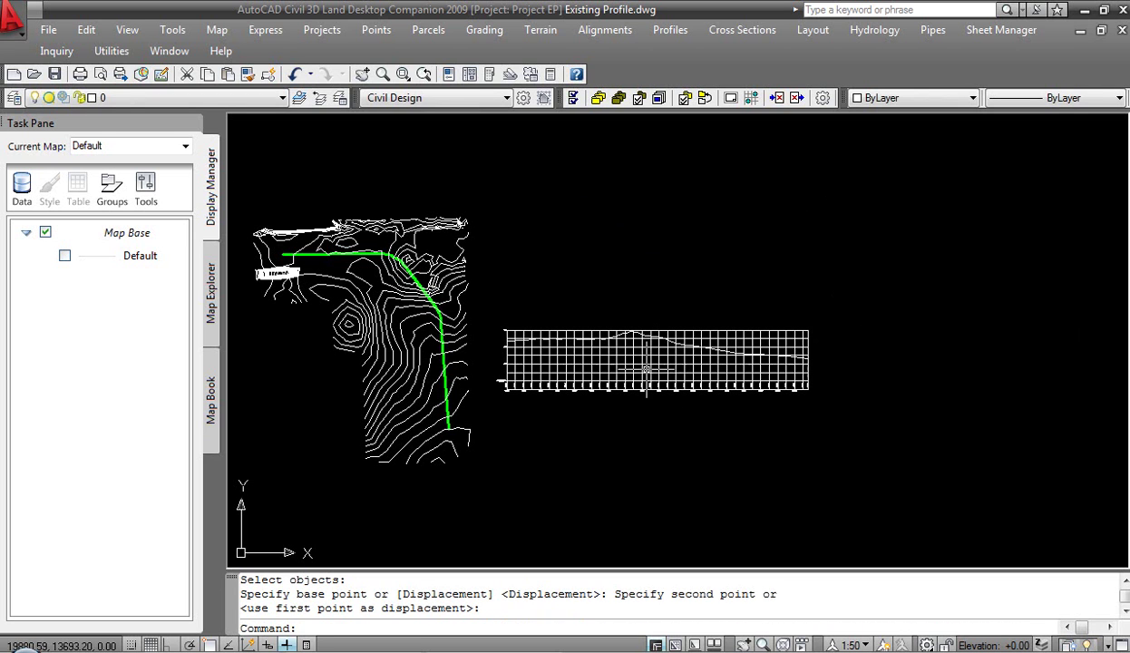
pyautogui.scroll(2, 646, 369)
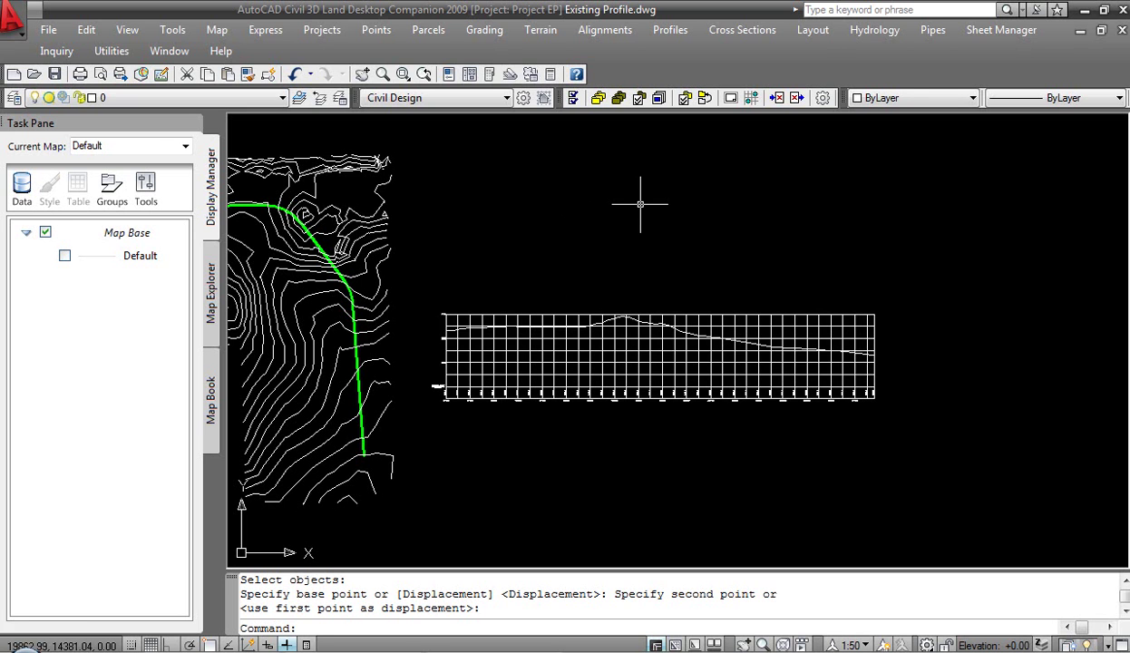
# Dismiss the Profiles menu, frame plan and profile, then switch to Civil 3D 2010's blank Drawing2.
pyautogui.click(669, 30)
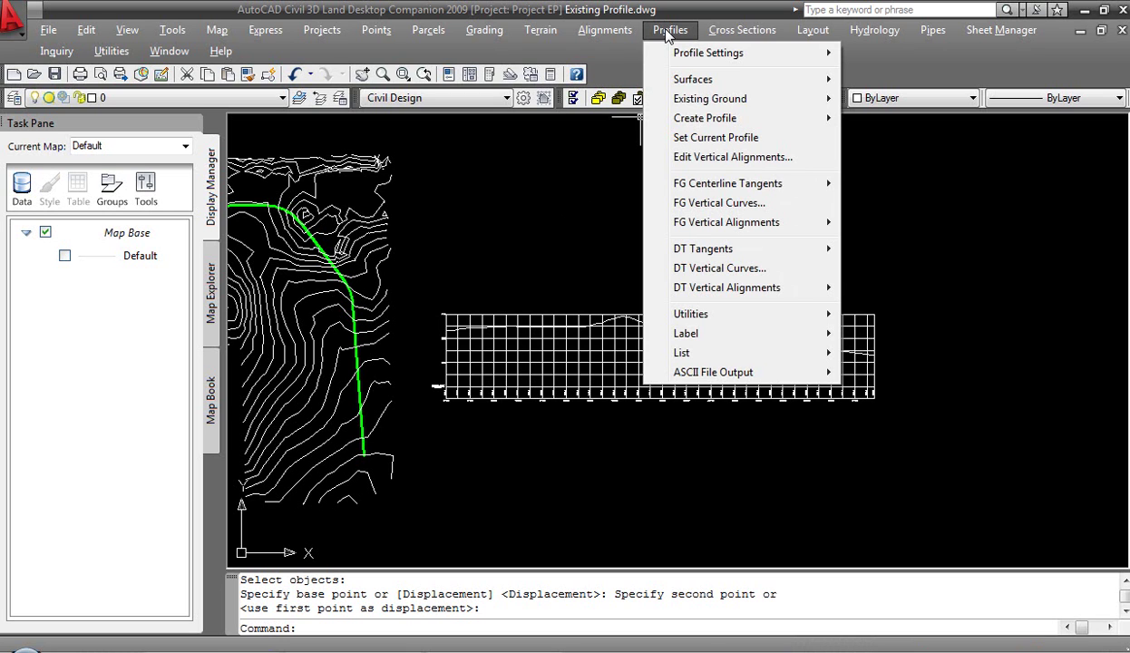
pyautogui.moveTo(707, 119)
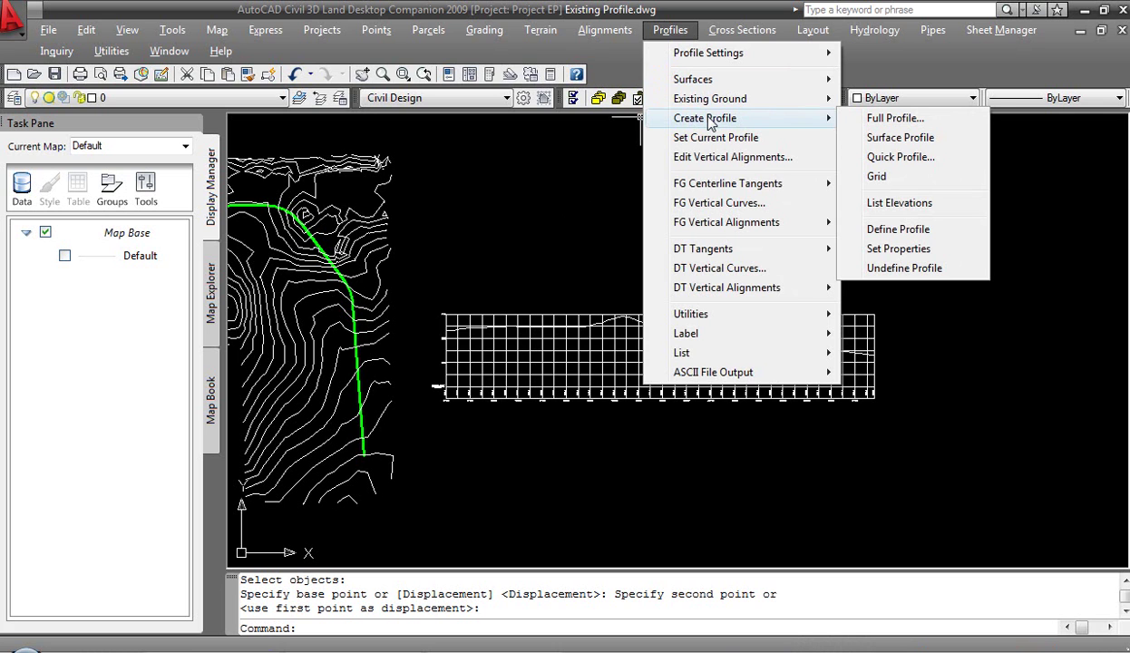
pyautogui.click(432, 232)
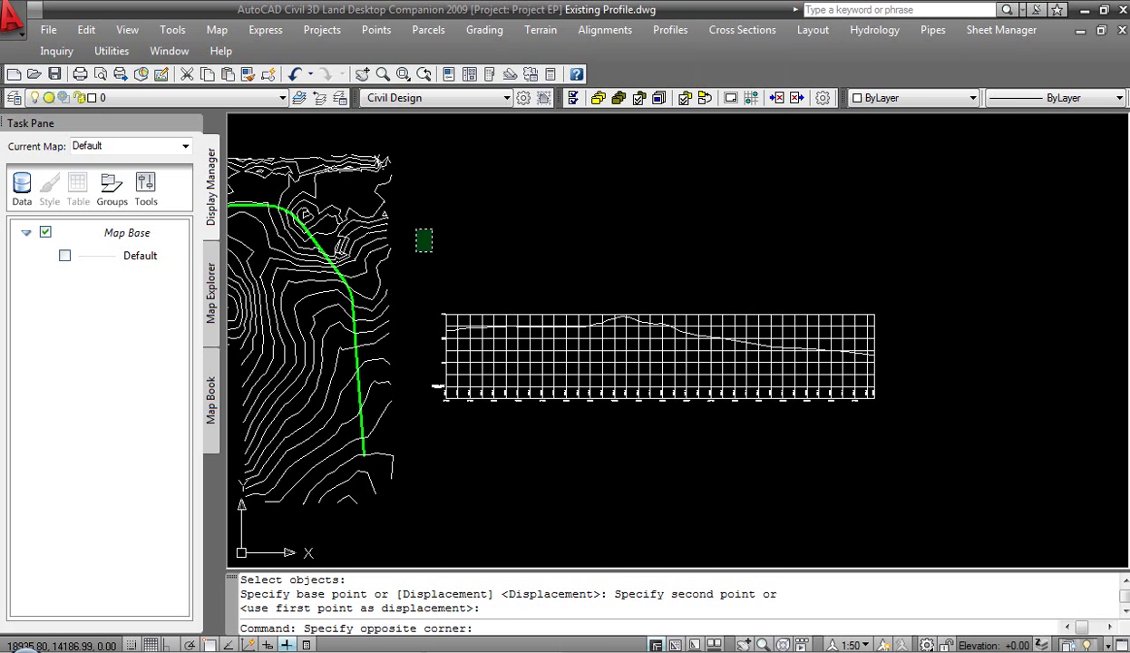
pyautogui.click(420, 246)
pyautogui.scroll(-3, 434, 239)
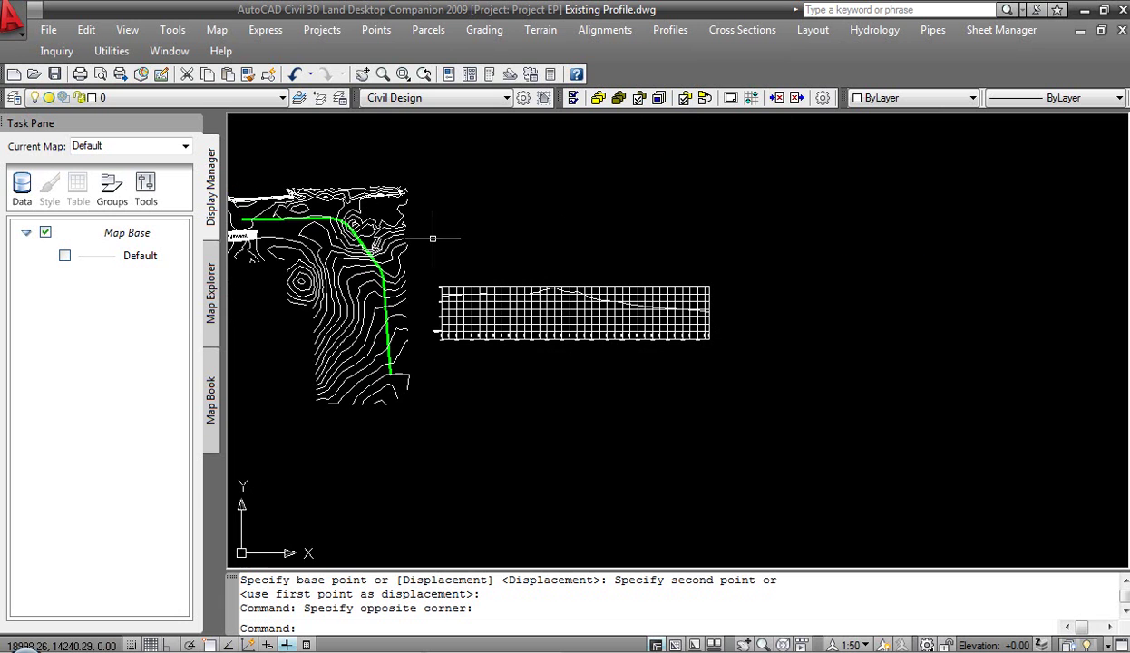
pyautogui.moveTo(433, 240); pyautogui.dragTo(515, 255, button='middle')
pyautogui.scroll(1, 522, 250)
pyautogui.scroll(1, 533, 245)
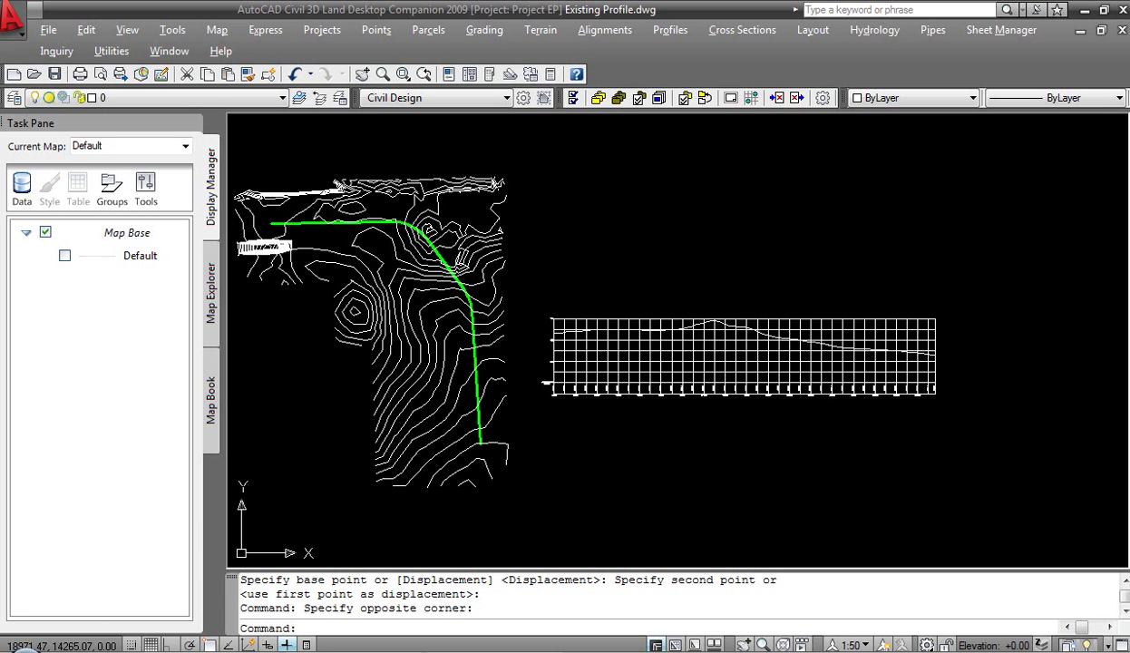
pyautogui.hotkey('alt', 'Tab')
pyautogui.hotkey('alt', 'Tab')
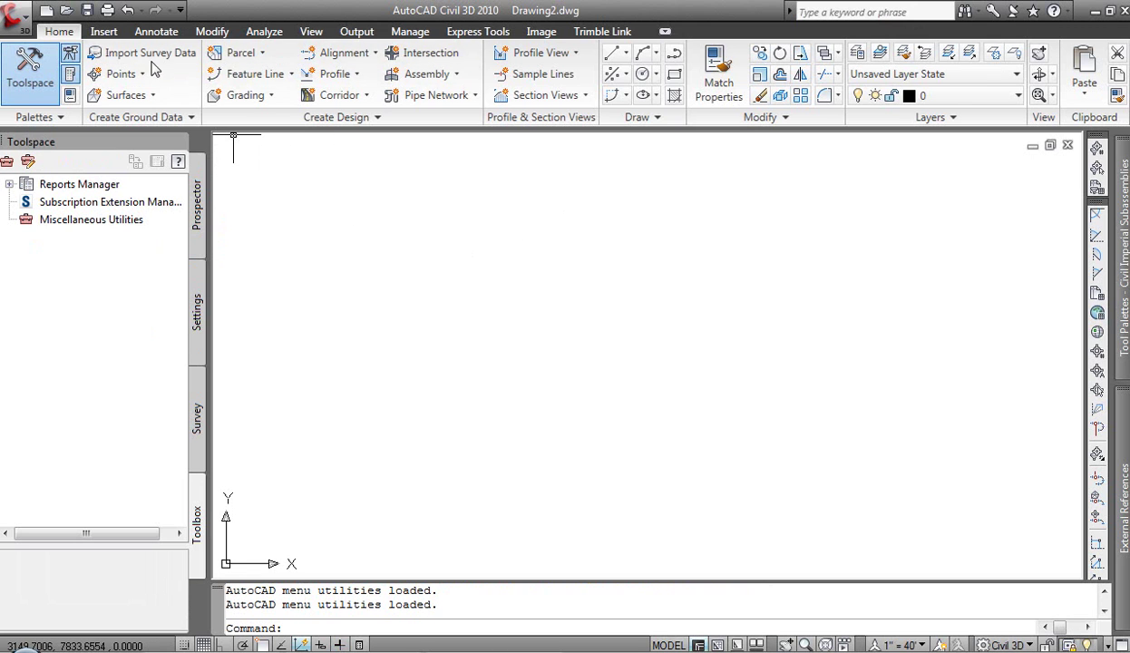
# Import Project EP's Existing Ground surface and First Street alignment, excluding description keys and profiles.
pyautogui.click(111, 33)
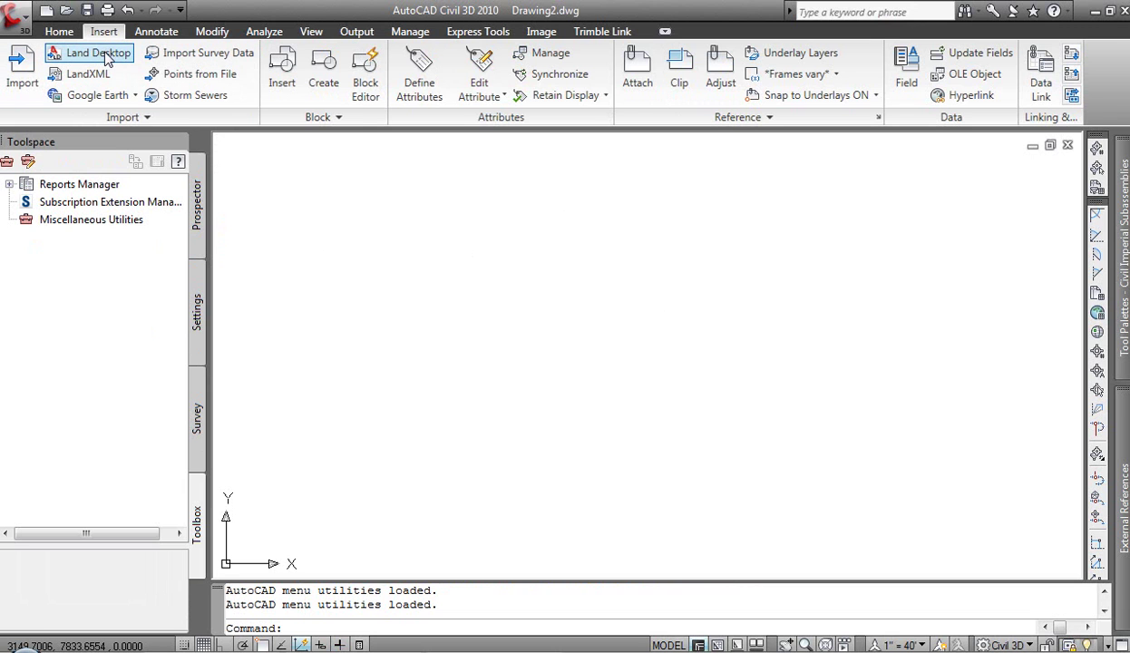
pyautogui.click(103, 53)
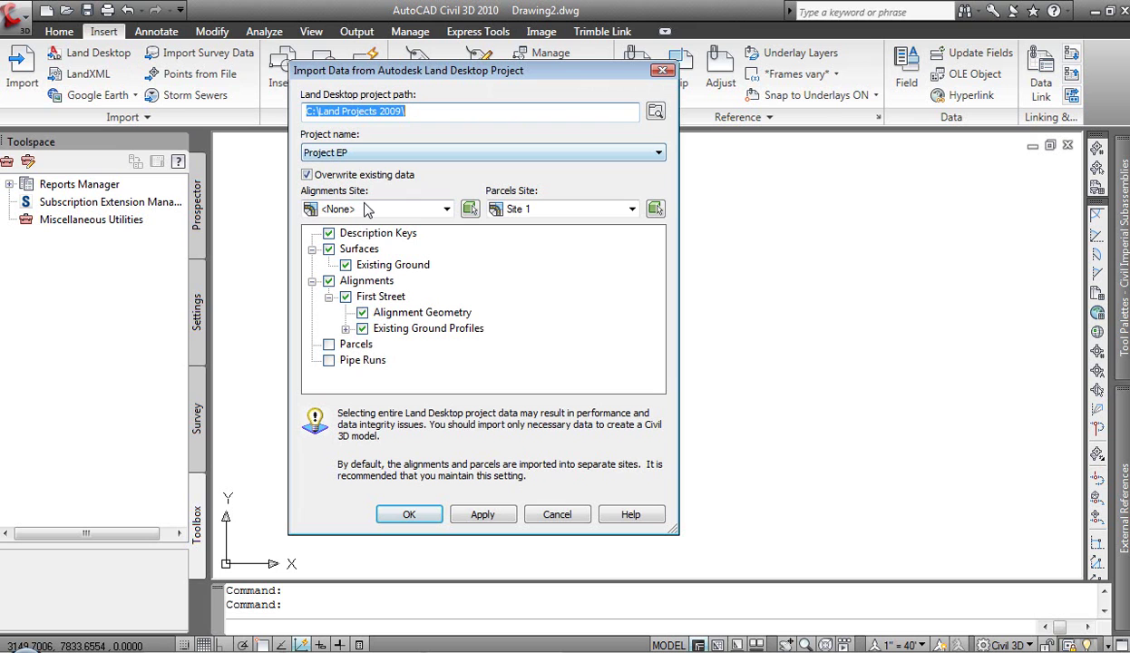
pyautogui.click(328, 234)
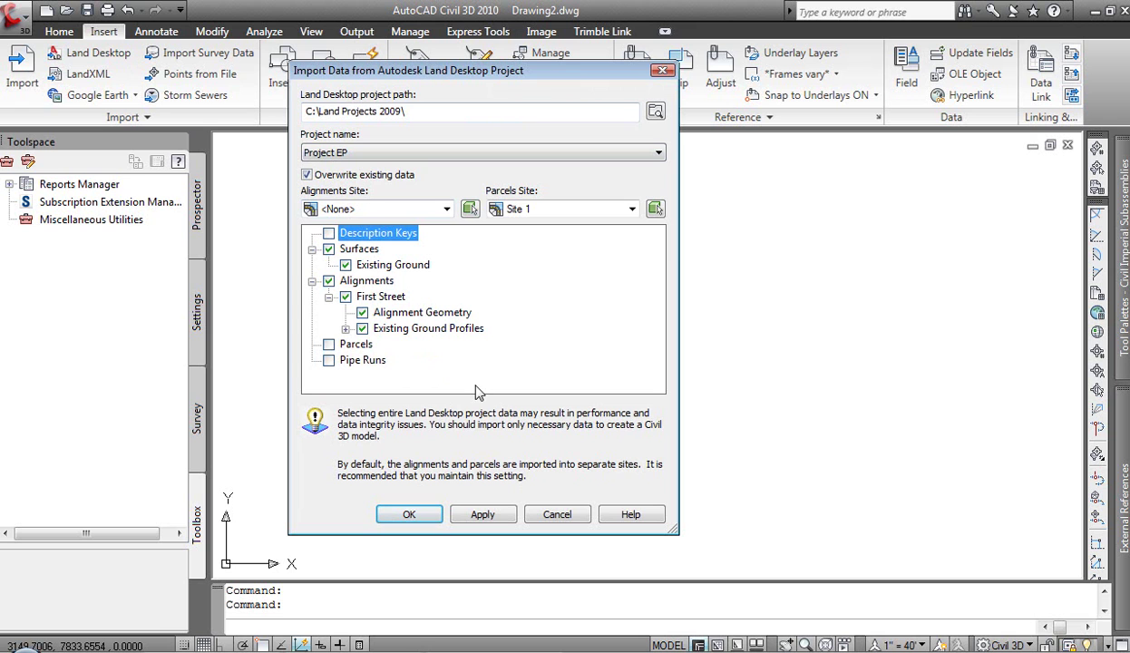
pyautogui.click(362, 328)
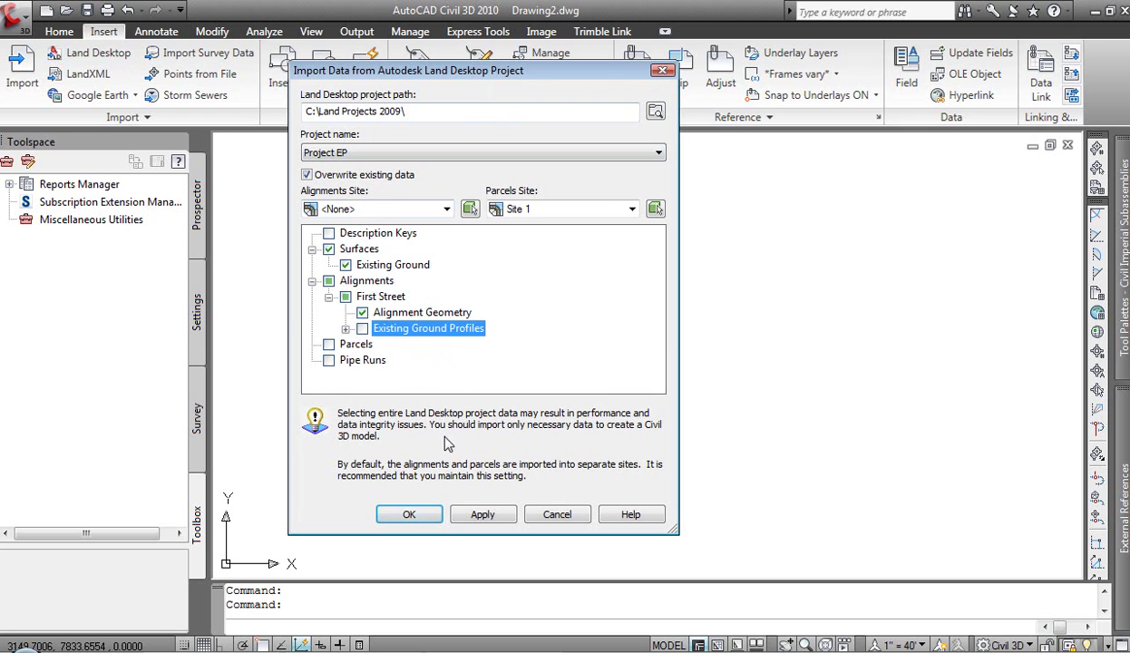
pyautogui.click(408, 514)
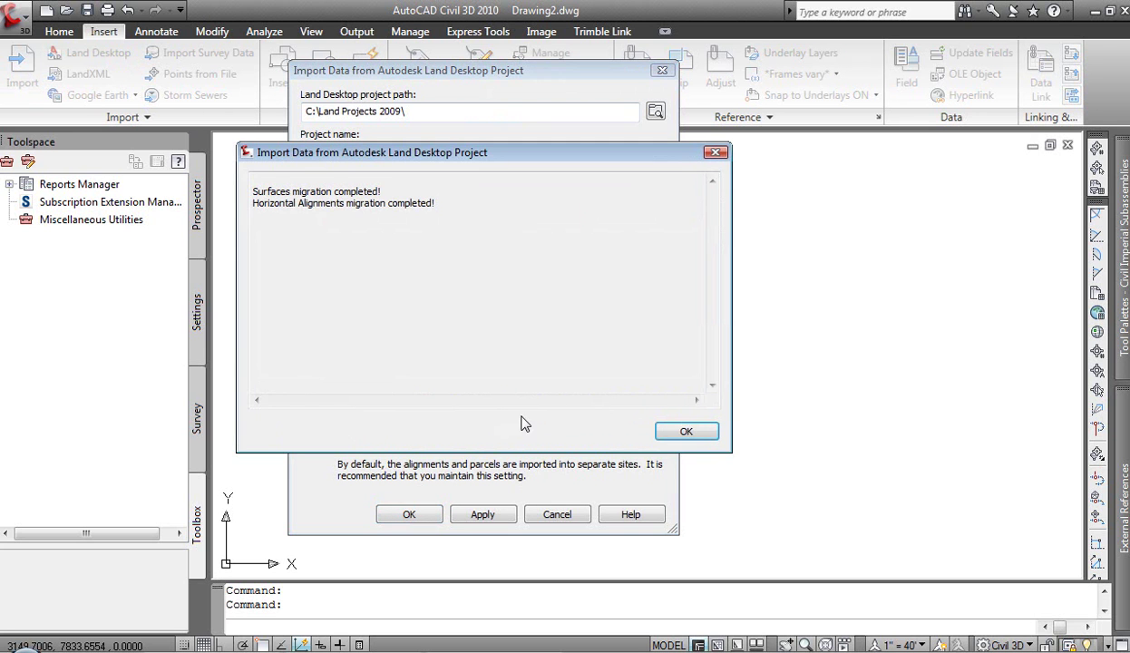
pyautogui.click(679, 429)
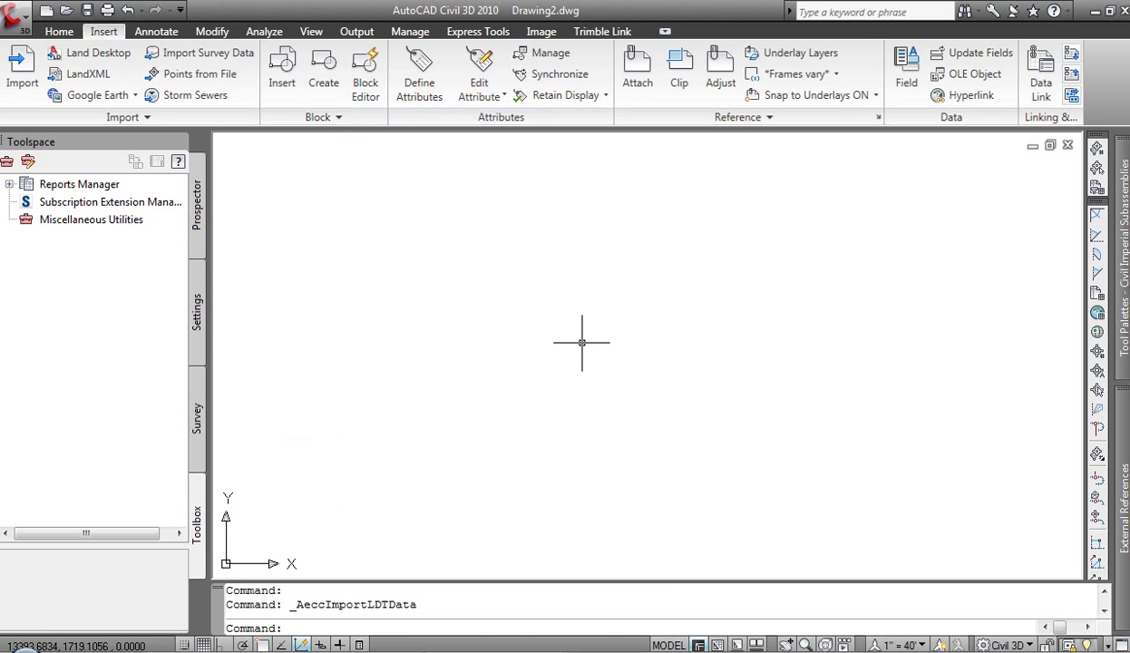
# Zoom extents (Z, E) and pan to centre the imported contours and First Street alignment.
pyautogui.write('z')
pyautogui.press('Return')
pyautogui.write('e')
pyautogui.press('Return')
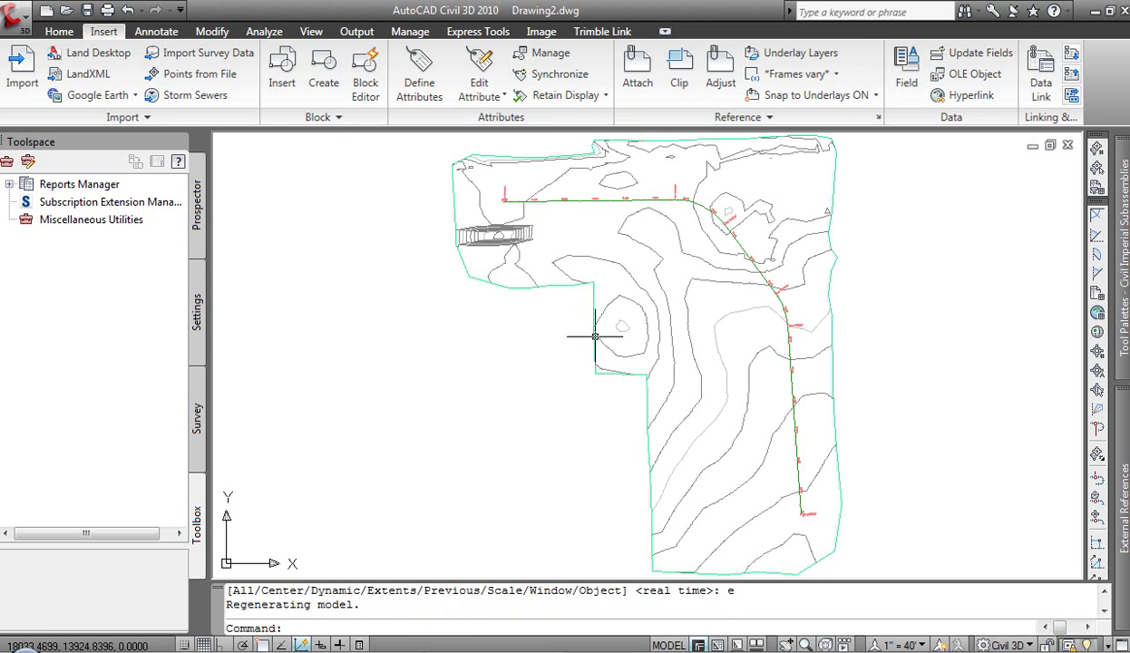
pyautogui.moveTo(685, 279); pyautogui.dragTo(548, 302, button='middle')
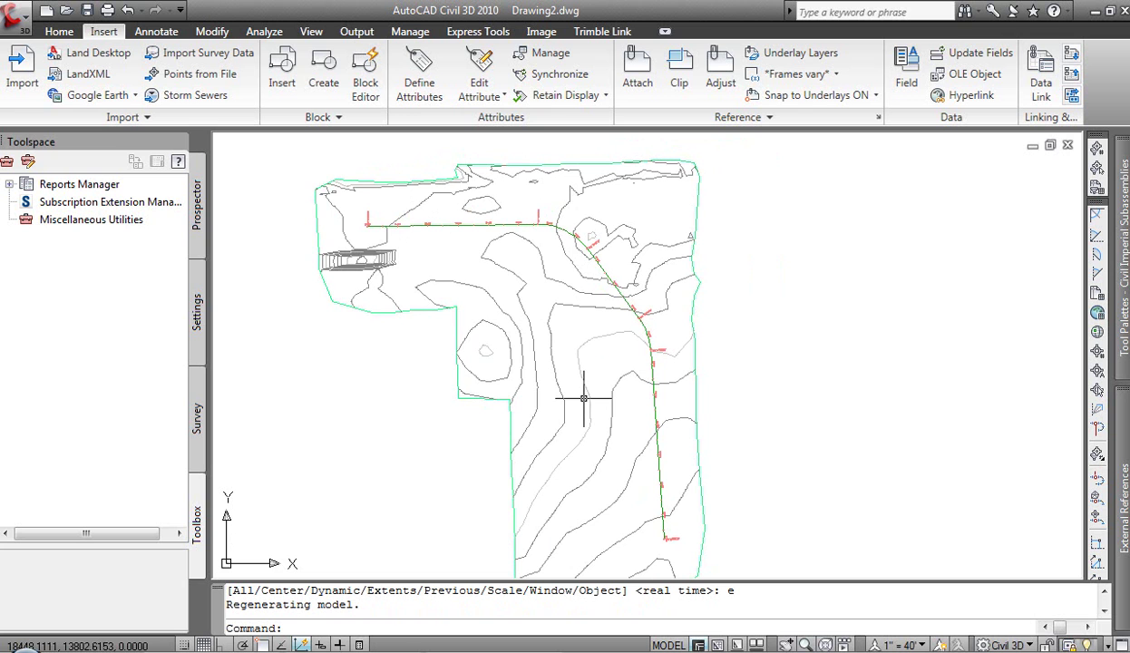
pyautogui.scroll(-2, 576, 380)
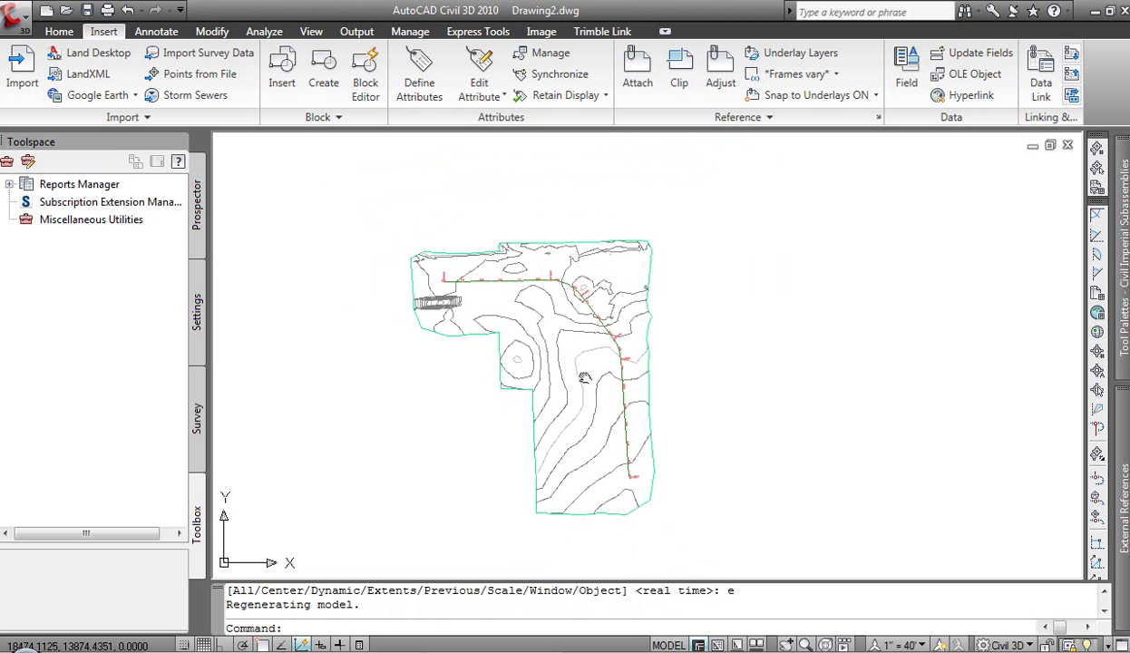
pyautogui.moveTo(577, 381)
pyautogui.mouseDown(button='middle')
pyautogui.moveTo(447, 356)
pyautogui.moveTo(438, 365)
pyautogui.mouseUp(button='middle')
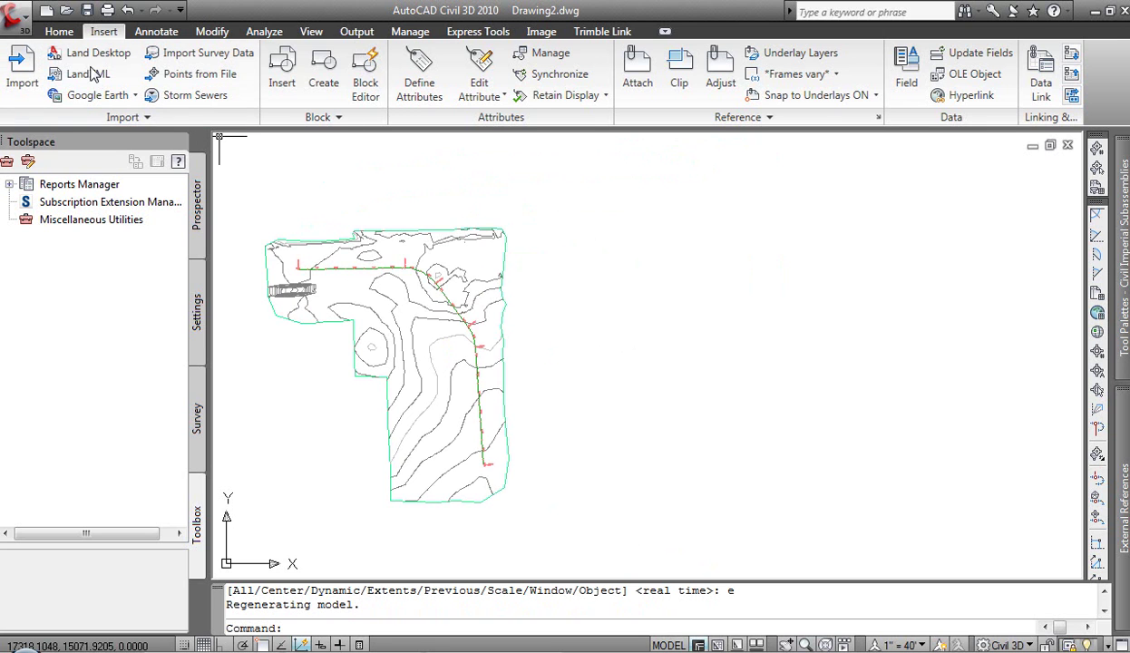
pyautogui.click(61, 32)
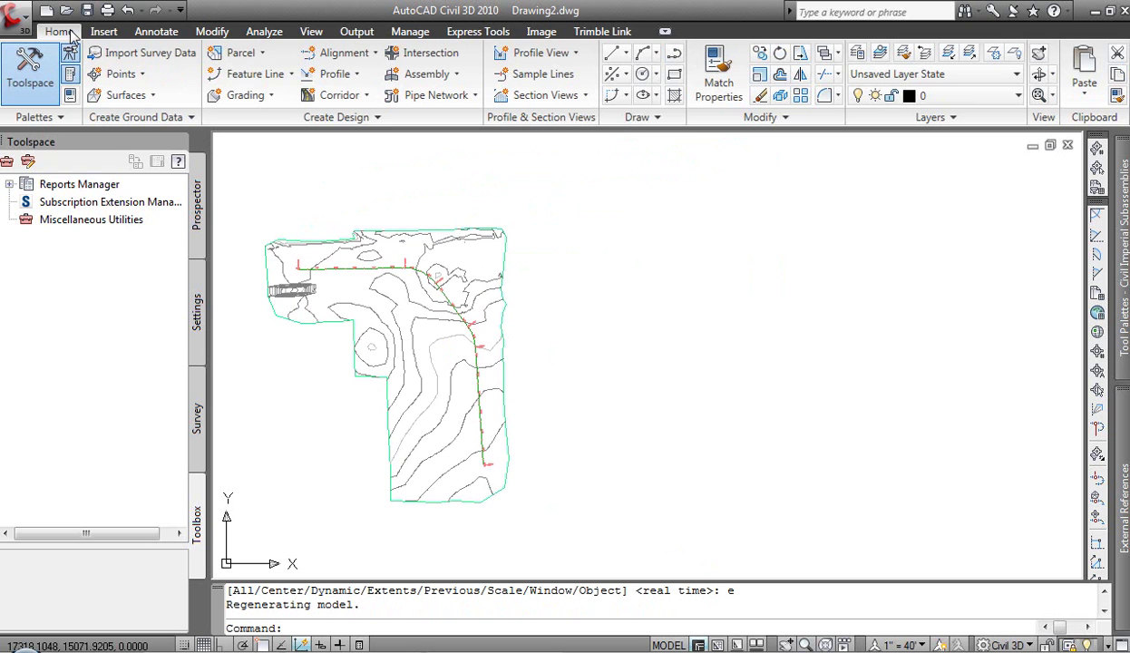
pyautogui.click(356, 75)
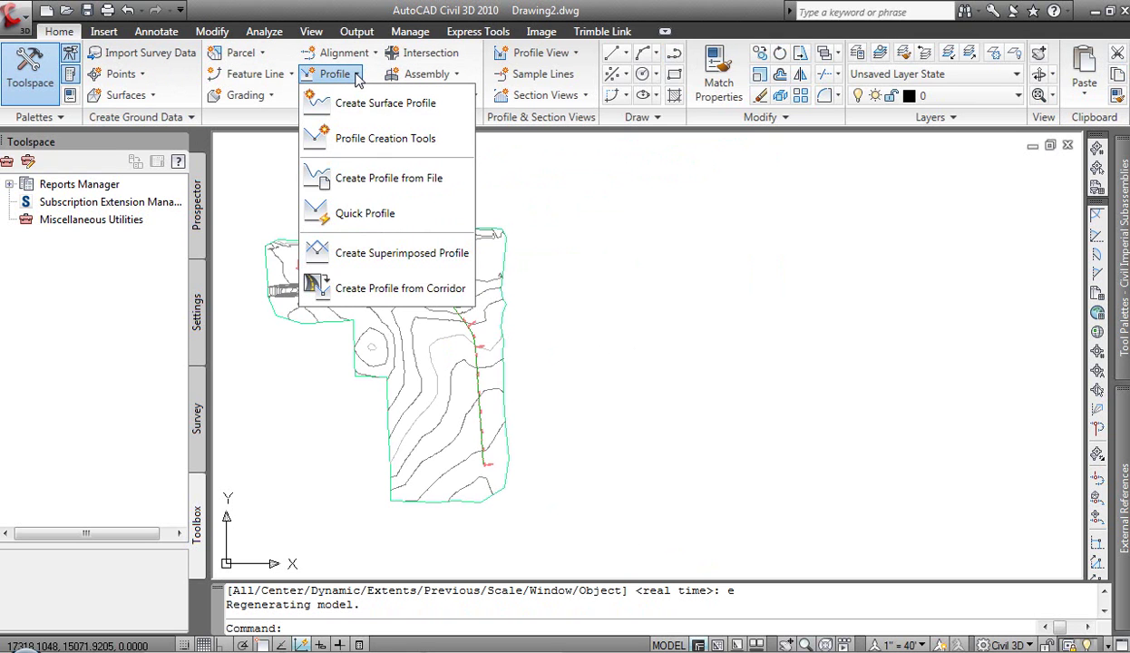
# Create First Street's Existing Ground surface profile, 10+00.00' to 27+79.44', and draw it in a profile view.
pyautogui.click(431, 106)
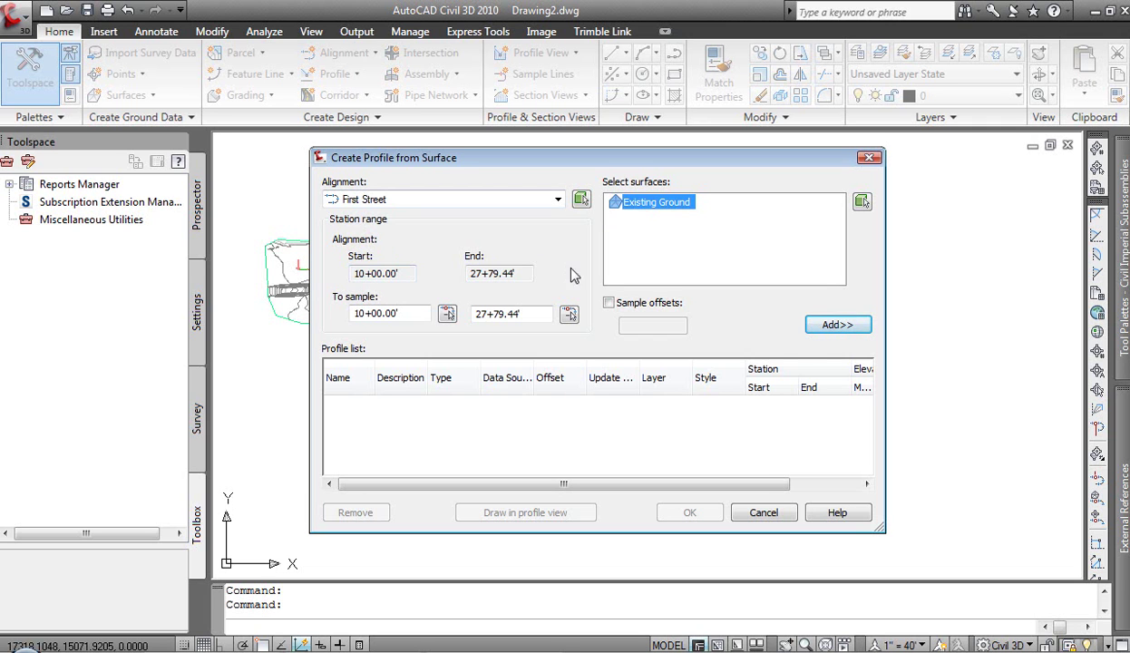
pyautogui.click(807, 326)
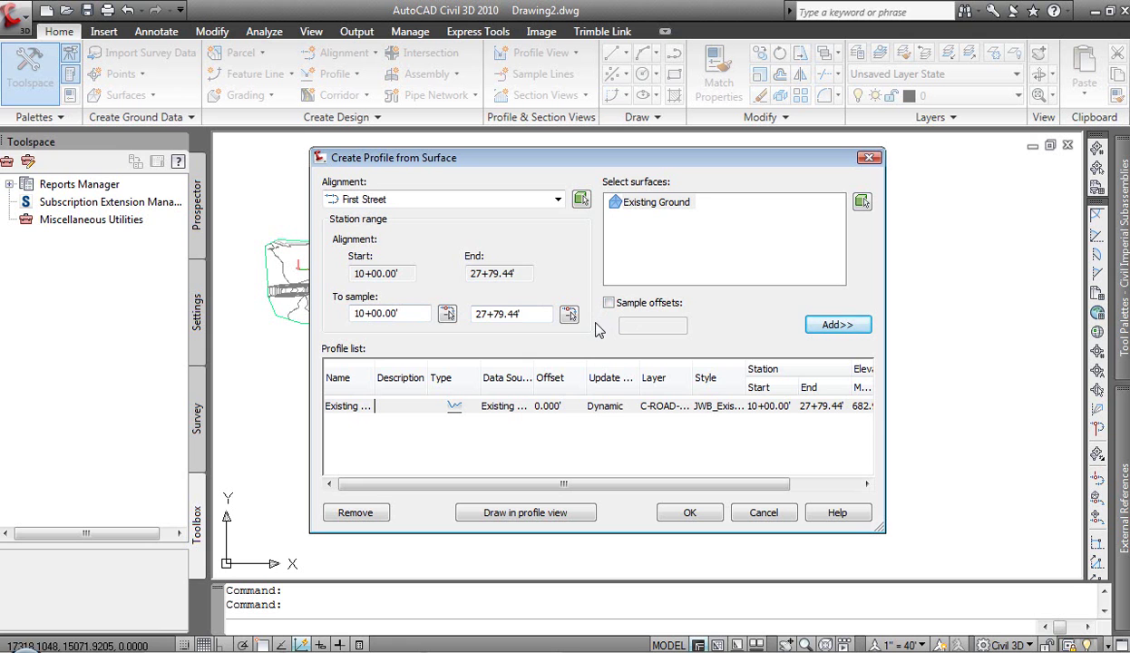
pyautogui.moveTo(494, 150); pyautogui.dragTo(769, 151)
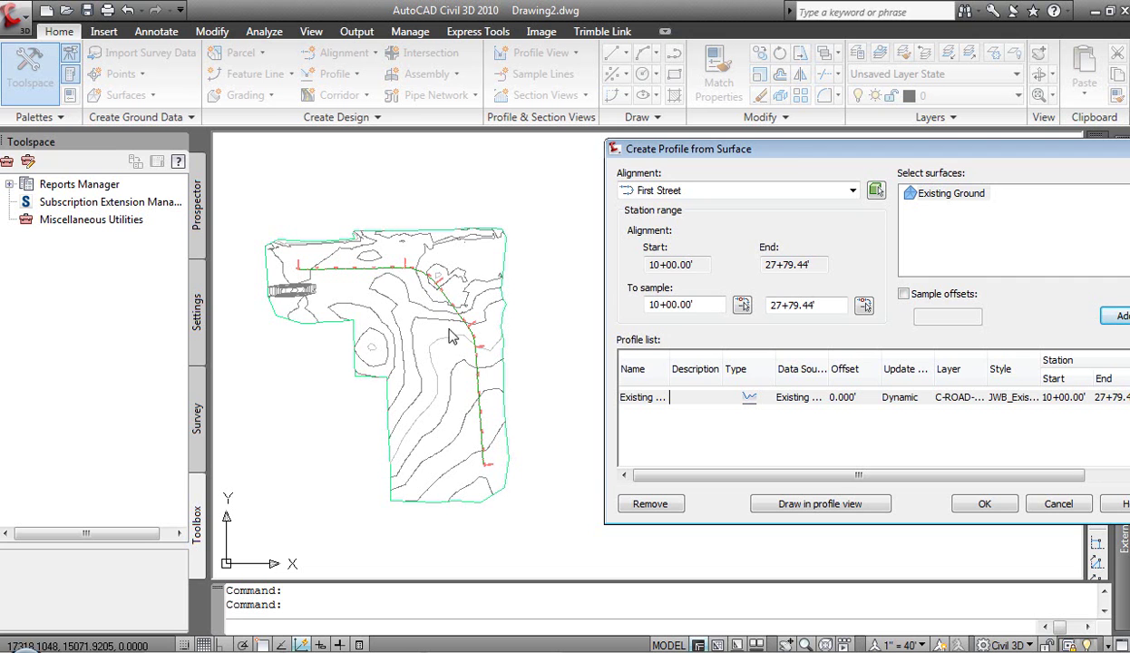
pyautogui.moveTo(789, 151); pyautogui.dragTo(523, 163)
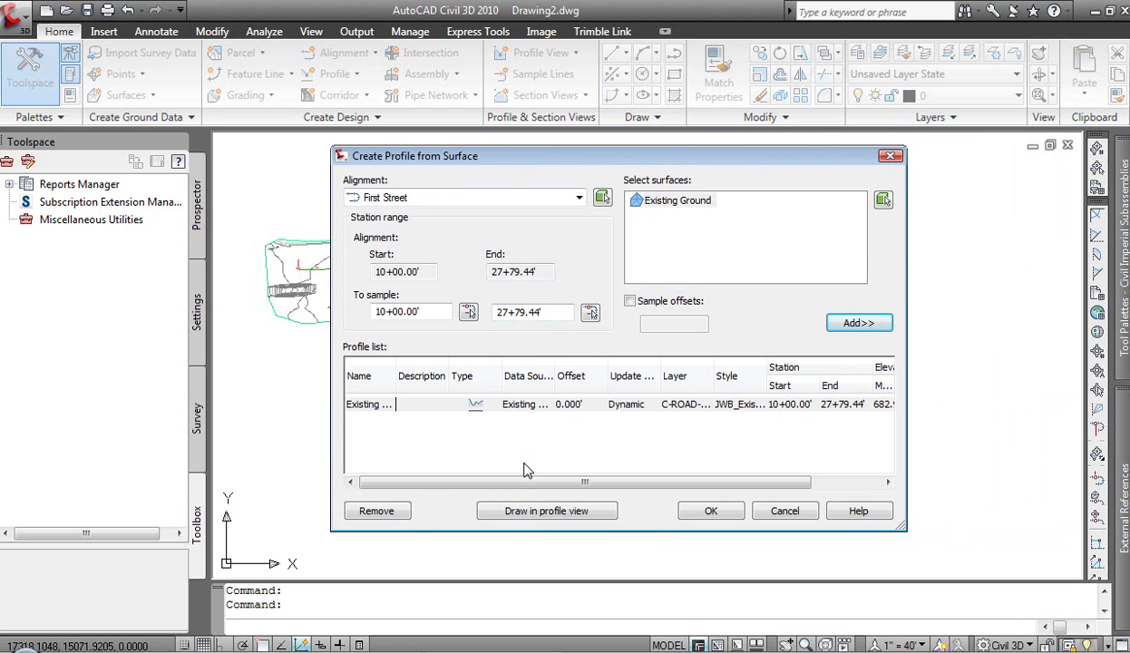
pyautogui.click(542, 514)
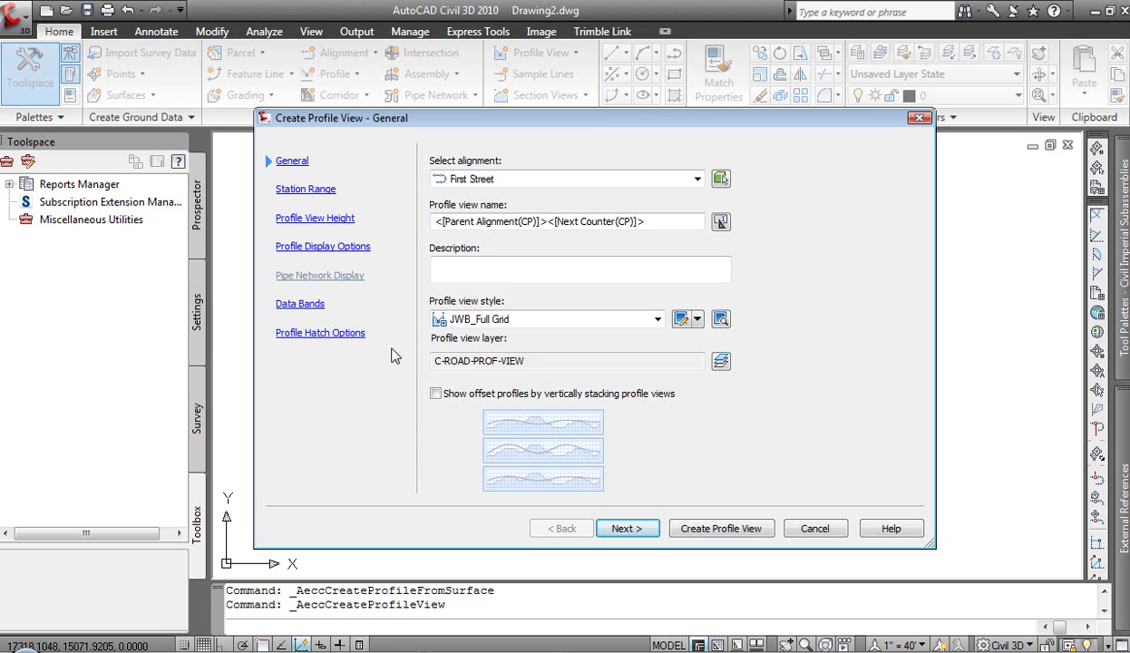
# Accept the automatic profile view height of 682.95'–699.14' and create the profile view.
pyautogui.click(347, 221)
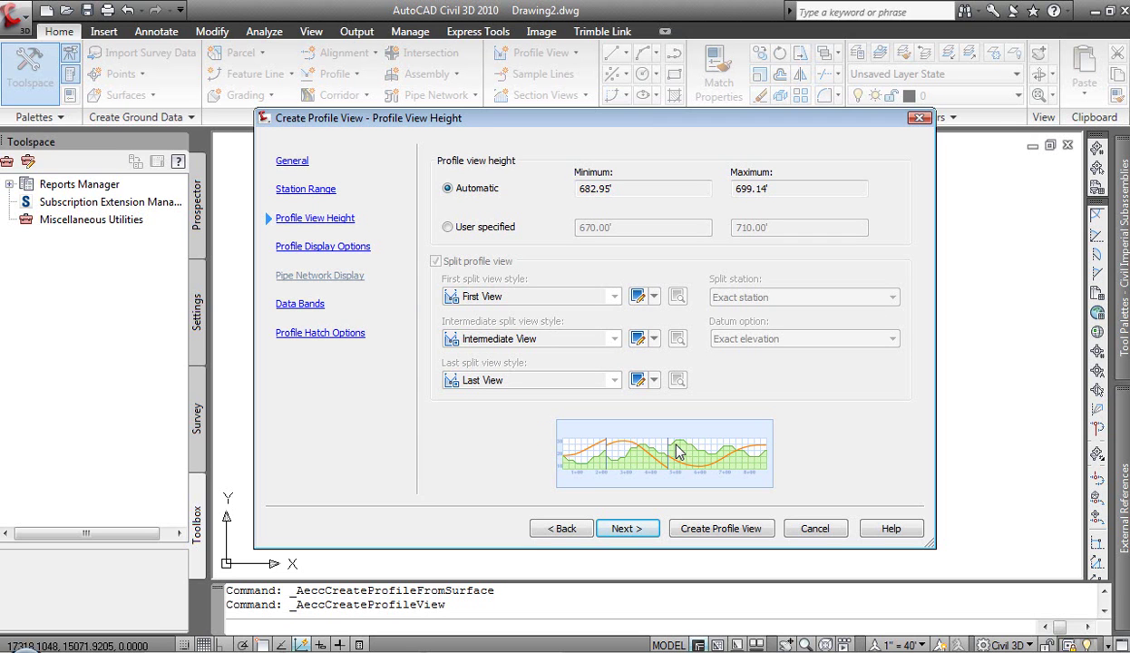
pyautogui.click(715, 530)
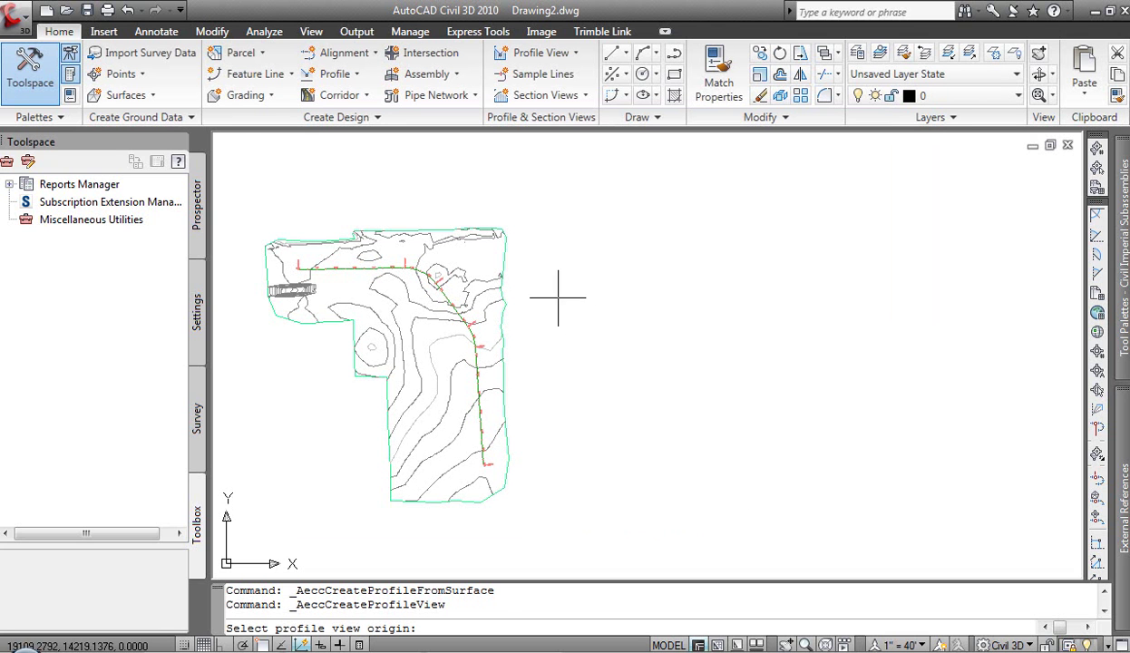
# Set the profile view origin right of the site, then pan so the plan and grid both show.
pyautogui.click(552, 304)
pyautogui.scroll(5, 694, 310)
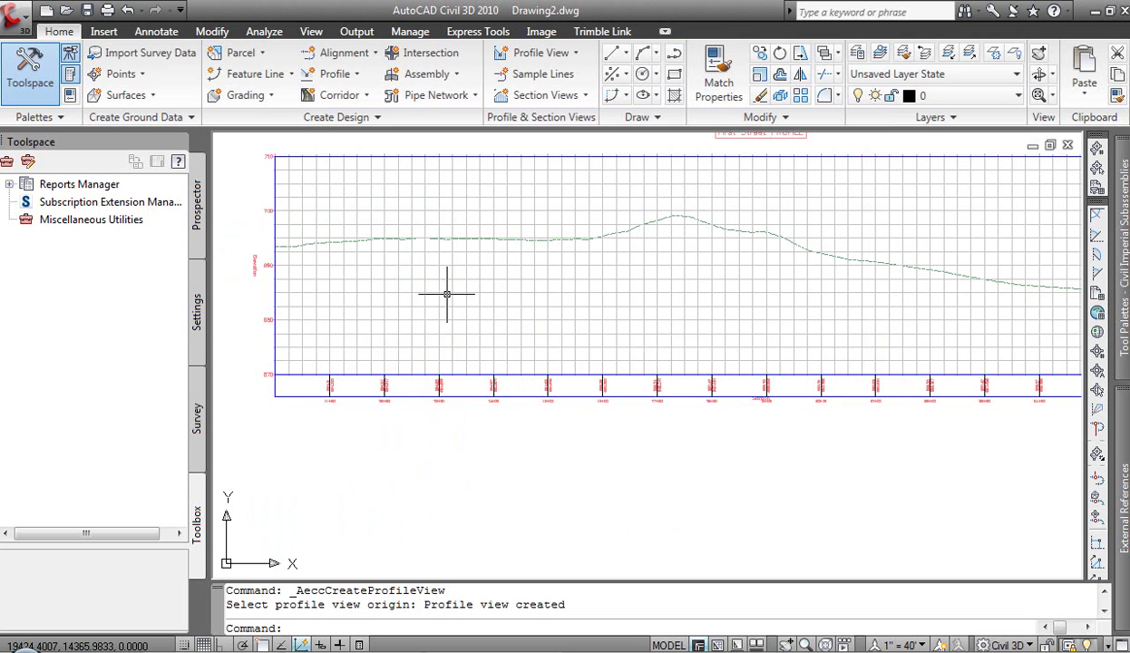
pyautogui.scroll(-5, 612, 312)
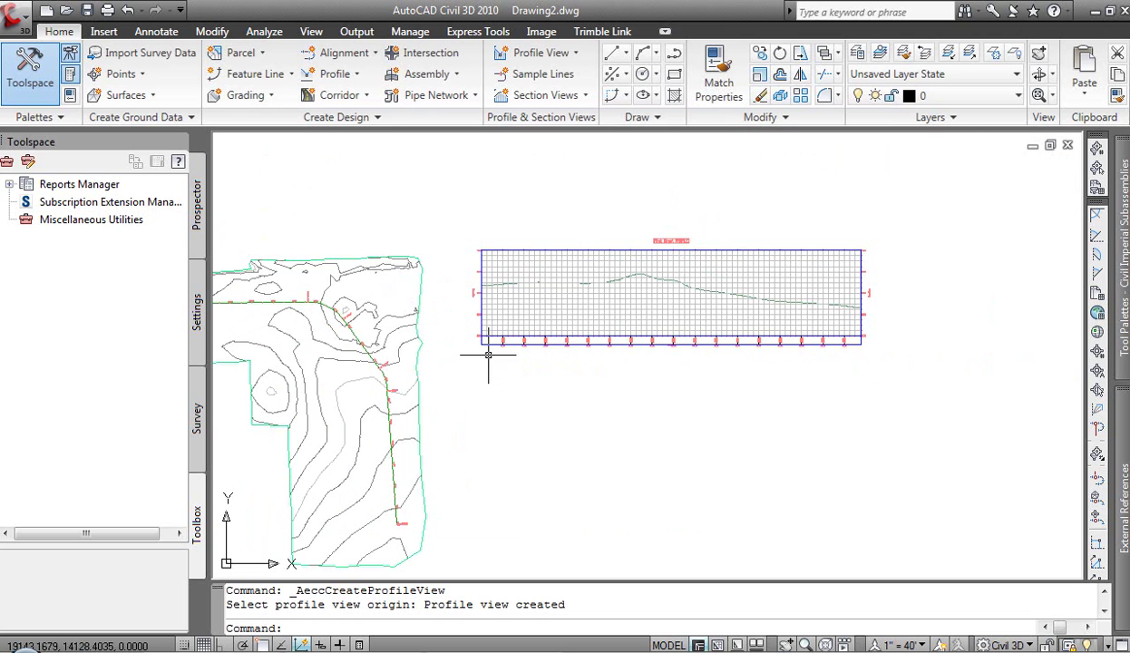
pyautogui.moveTo(531, 336); pyautogui.dragTo(569, 328, button='middle')
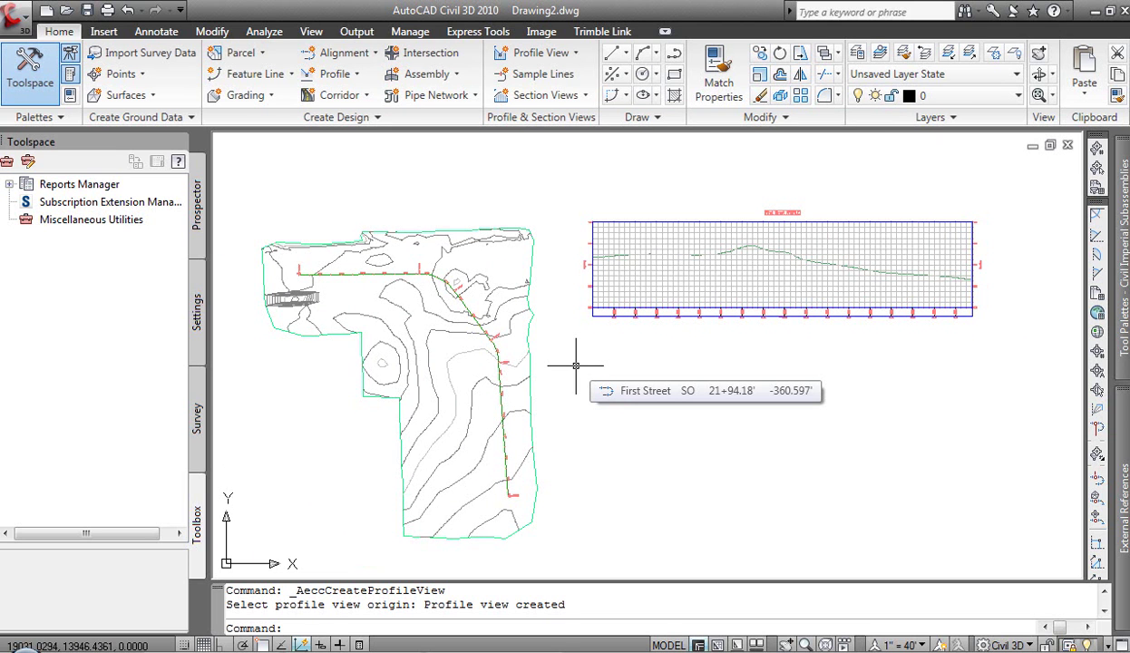
# Move the First Street alignment to a new position using Modify > Move.
pyautogui.click(760, 117)
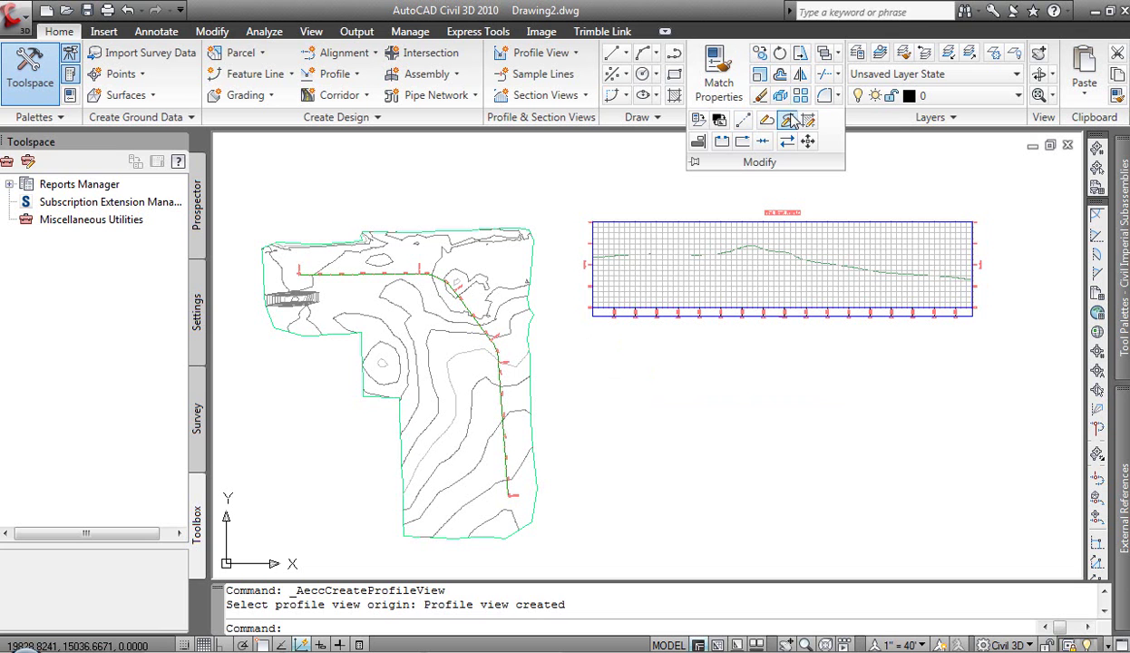
pyautogui.click(805, 141)
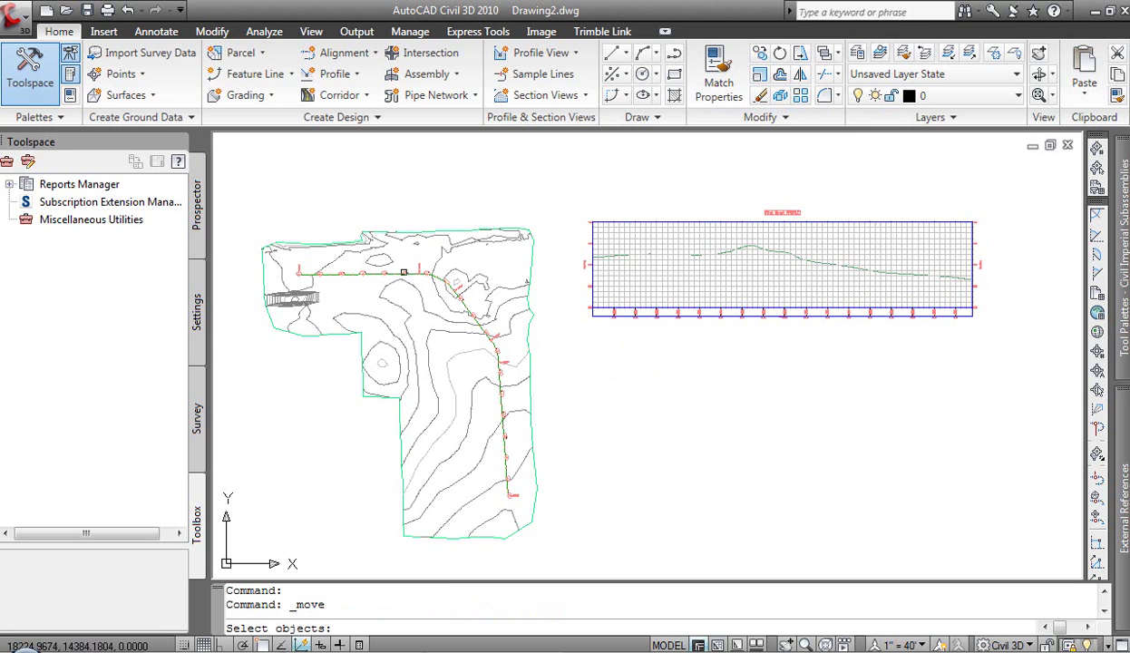
pyautogui.scroll(4, 400, 273)
pyautogui.click(399, 272)
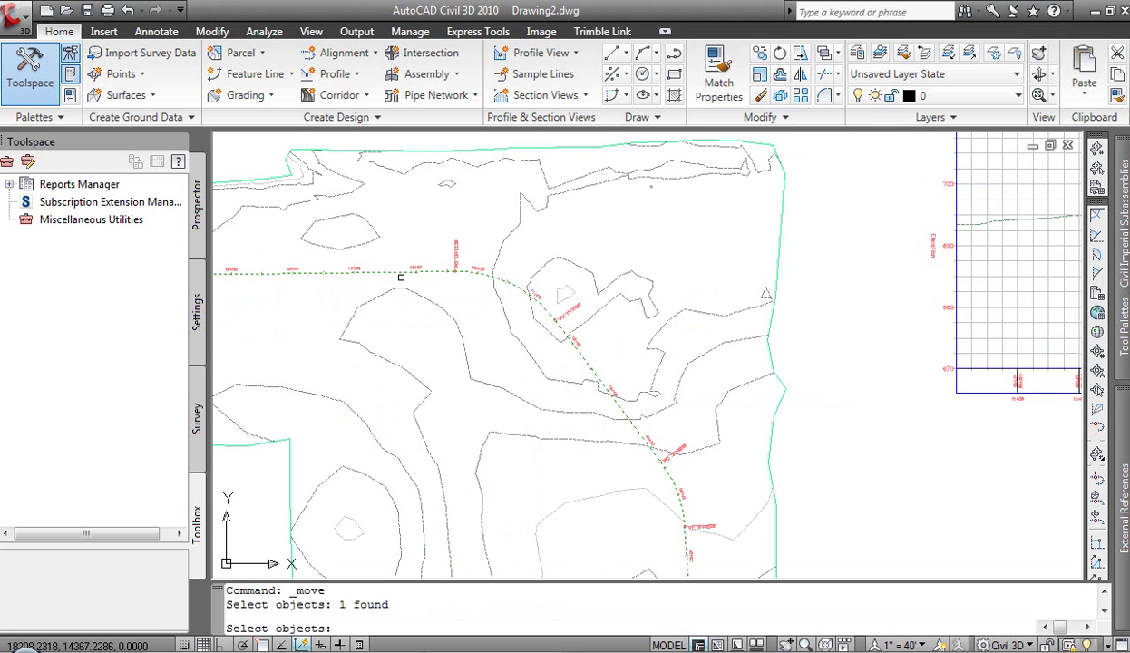
pyautogui.scroll(-4, 437, 324)
pyautogui.press('Return')
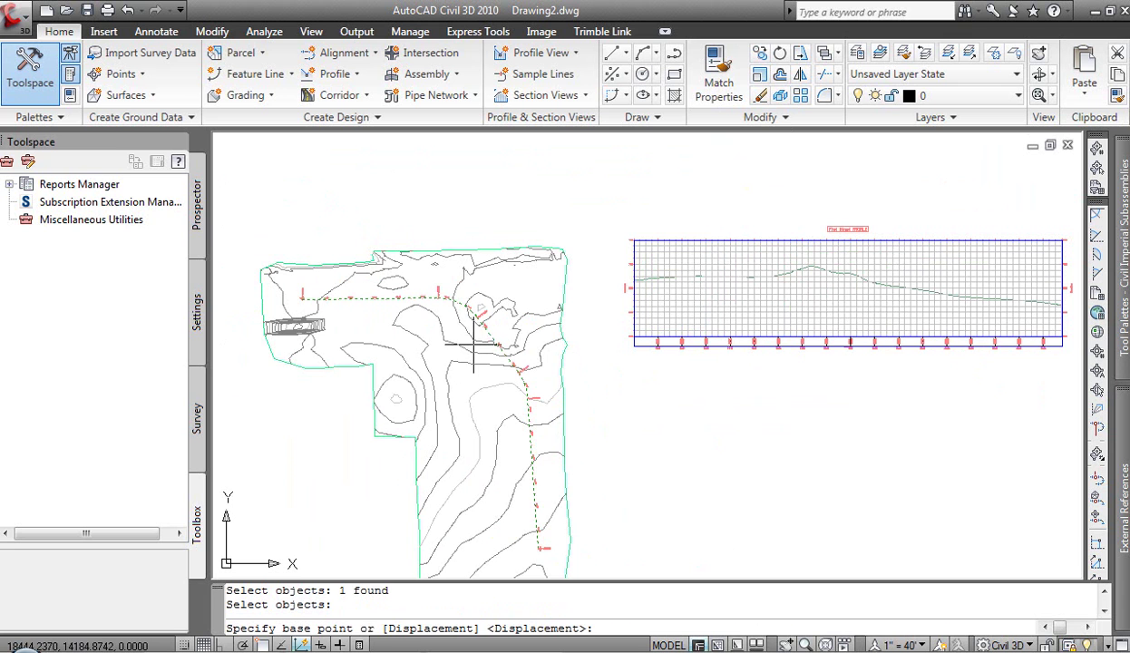
pyautogui.click(427, 329)
pyautogui.click(408, 335)
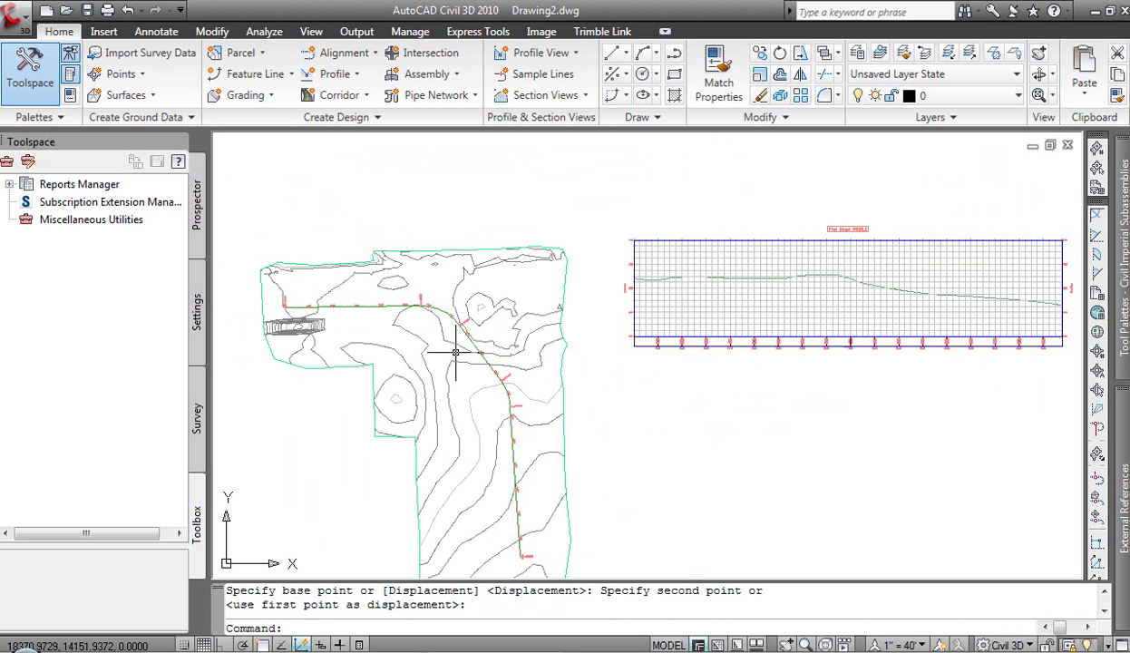
pyautogui.click(450, 352)
# Repeat MOVE from the shortcut menu to shift the First Street alignment again.
pyautogui.rightClick(446, 344)
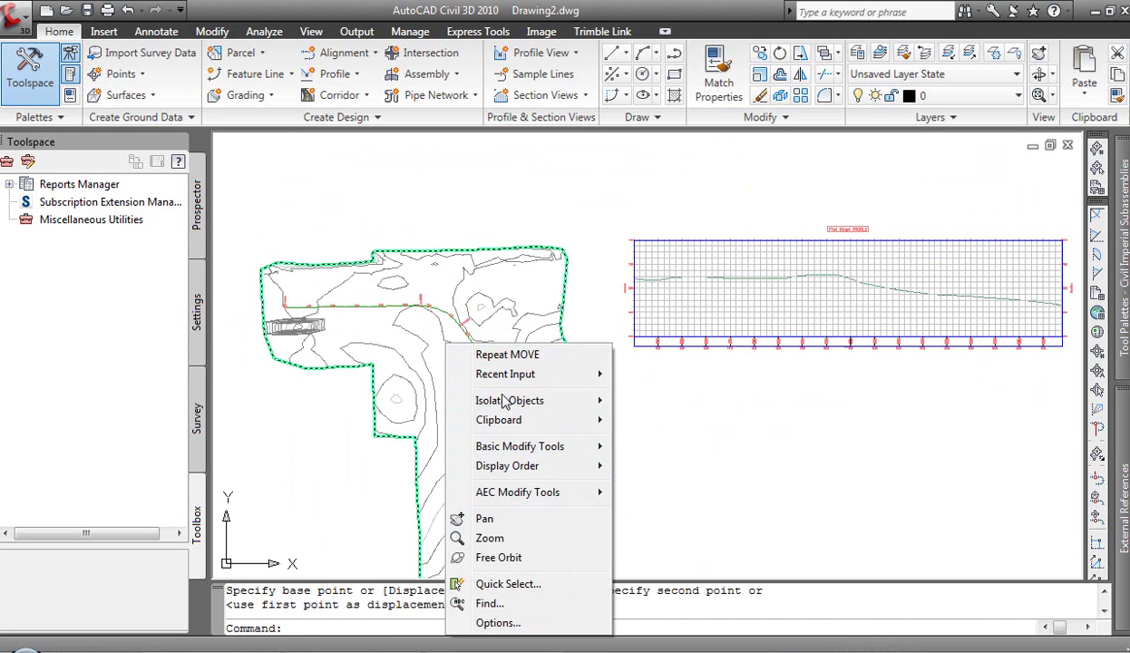
pyautogui.click(494, 355)
pyautogui.scroll(3, 429, 303)
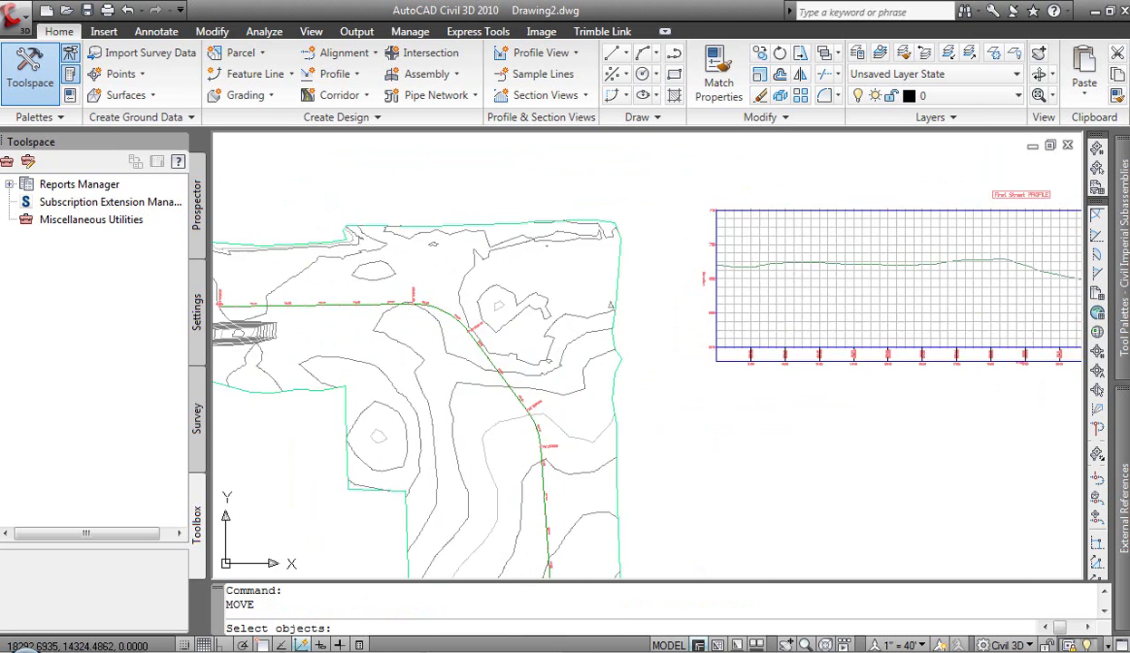
pyautogui.click(433, 307)
pyautogui.press('Return')
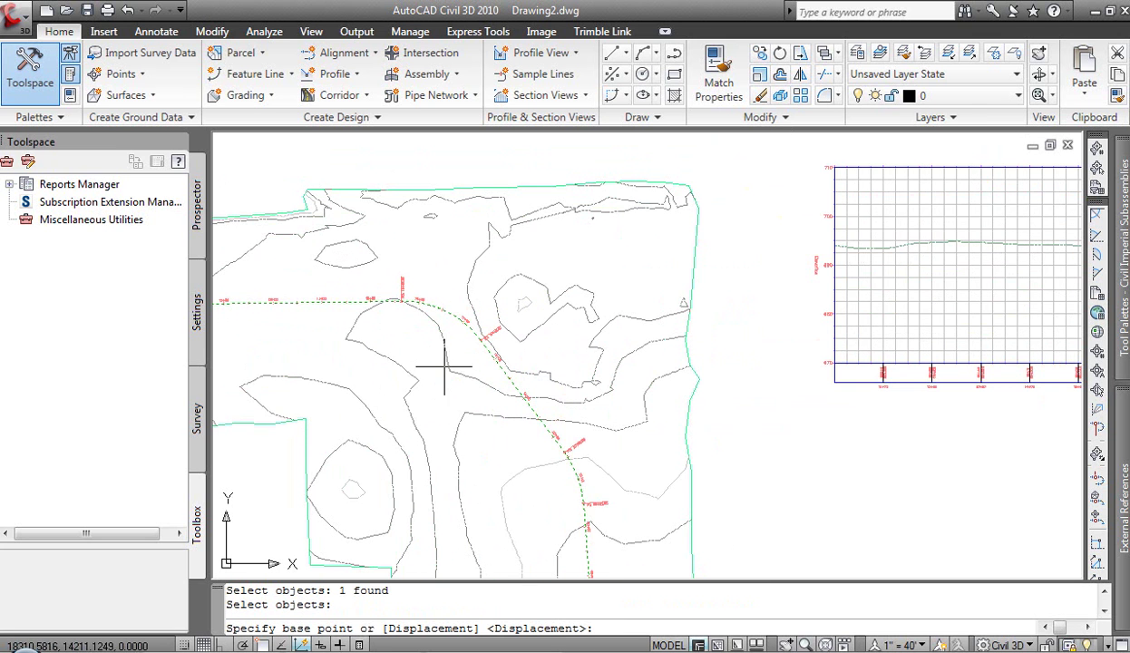
pyautogui.scroll(-4, 442, 368)
pyautogui.scroll(2, 442, 361)
pyautogui.click(443, 363)
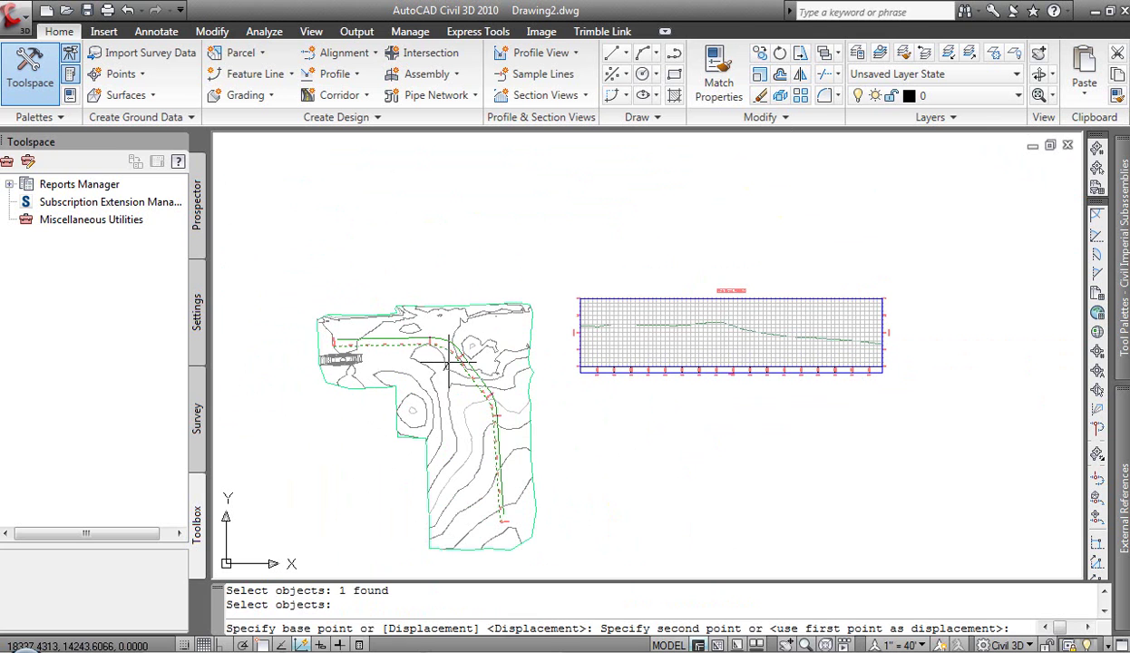
pyautogui.click(449, 371)
pyautogui.click(447, 396)
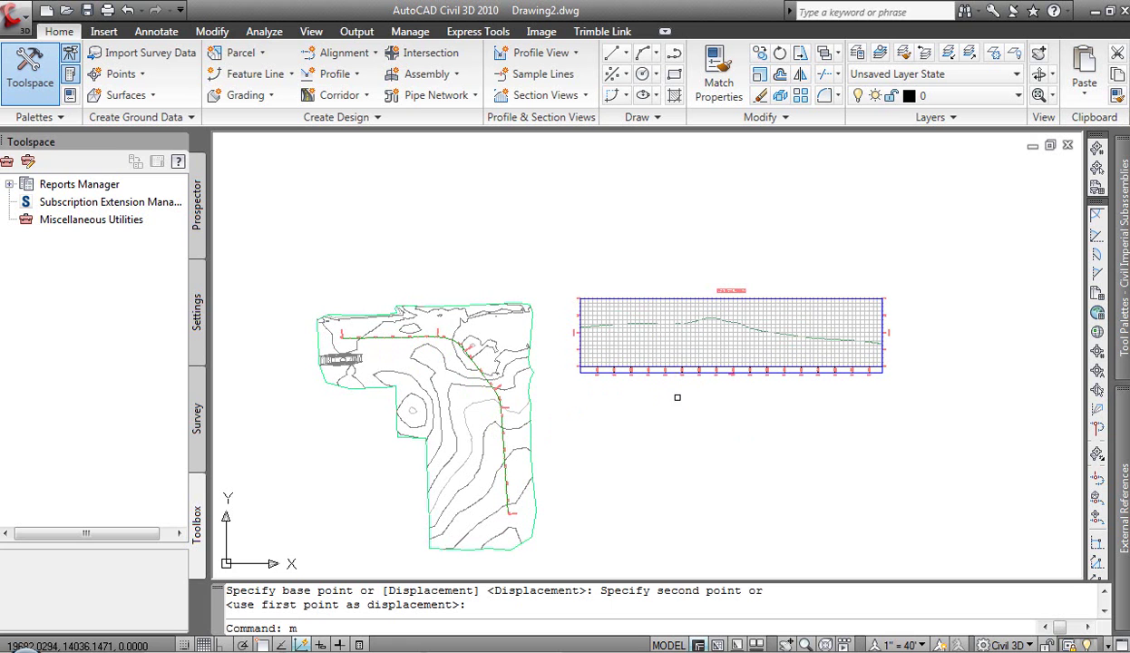
# Move both profile view parts directly above the site plan and pan to show the whole grid.
pyautogui.press('Return')
pyautogui.click(683, 371)
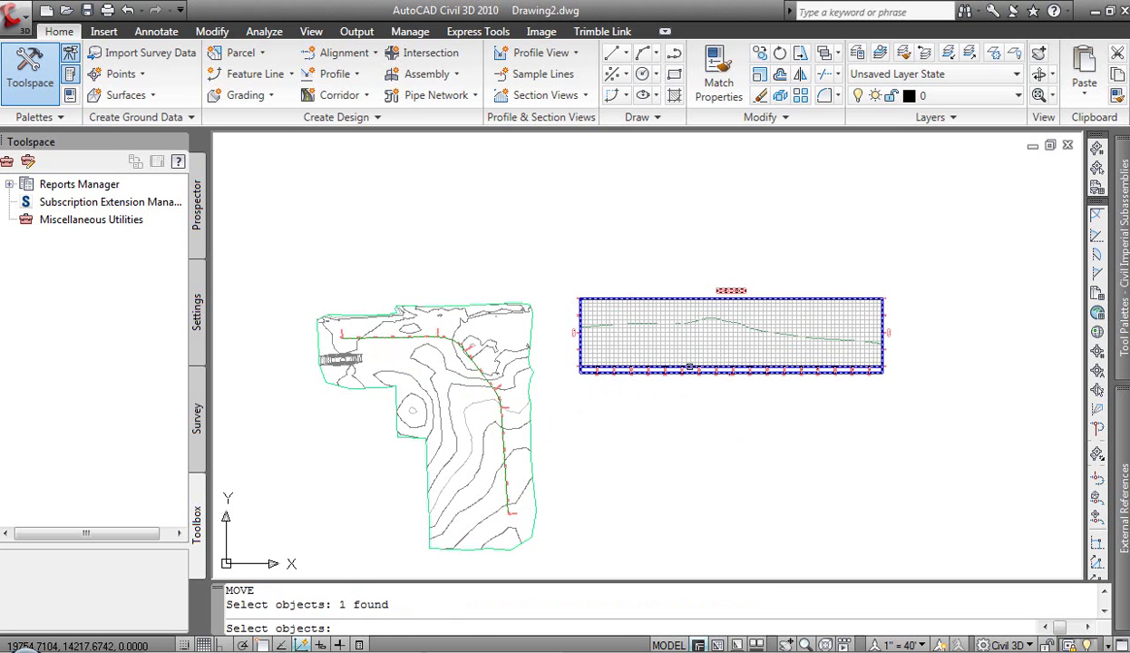
pyautogui.click(672, 356)
pyautogui.press('Return')
pyautogui.click(721, 428)
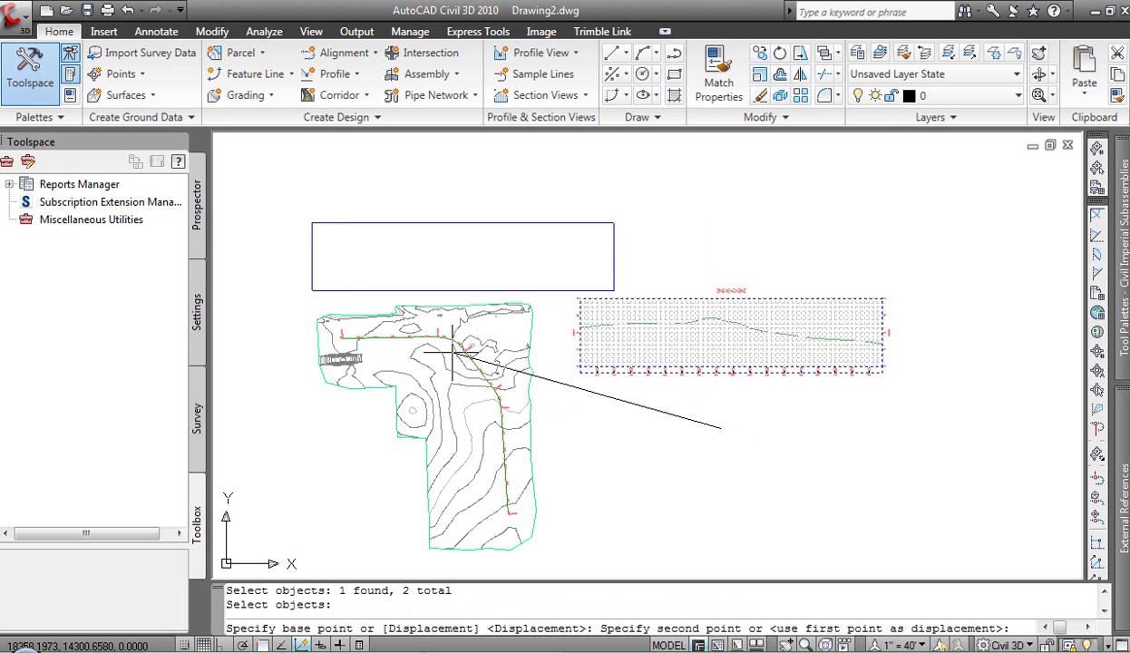
pyautogui.click(475, 361)
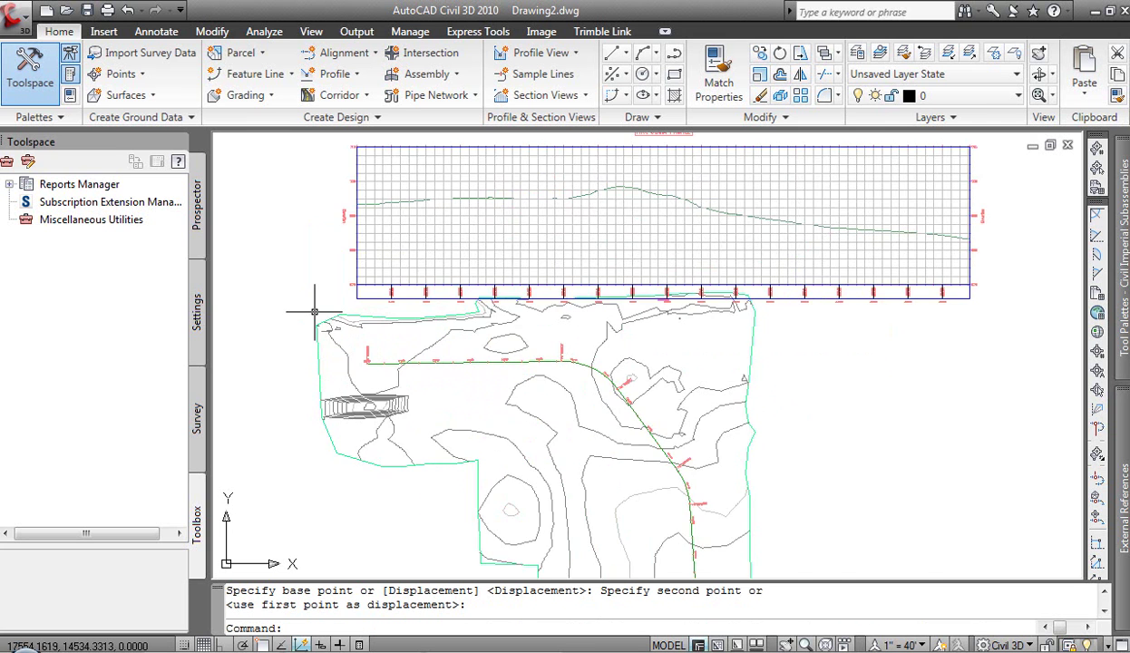
pyautogui.scroll(3, 312, 313)
pyautogui.scroll(2, 313, 308)
pyautogui.moveTo(334, 292); pyautogui.dragTo(466, 363, button='middle')
pyautogui.scroll(2, 466, 365)
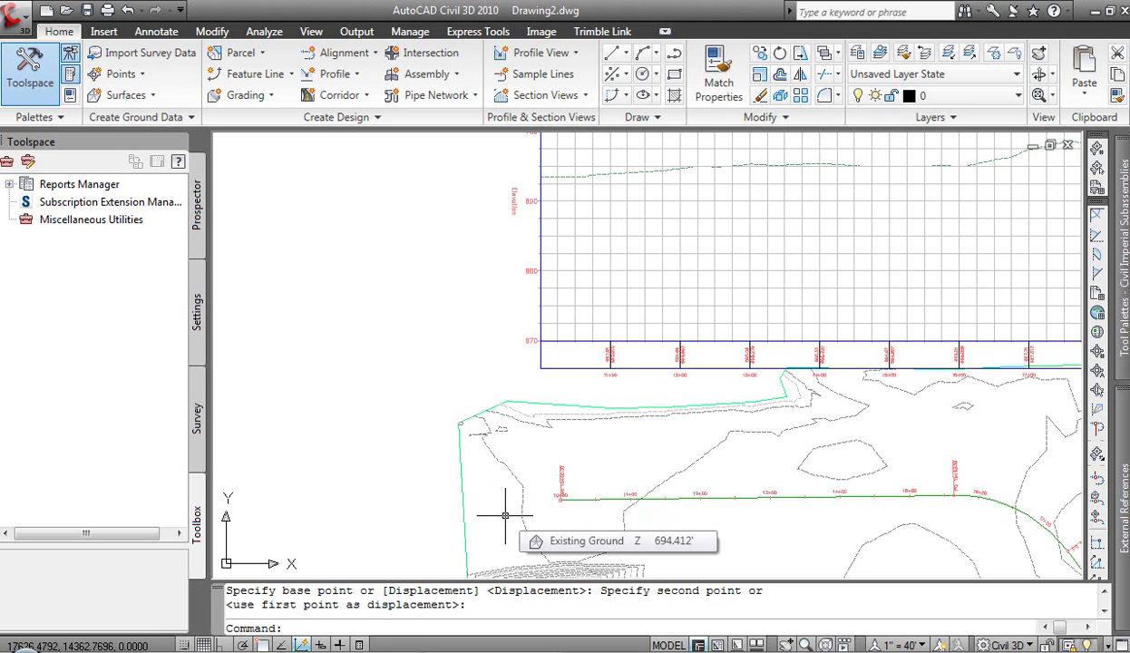
# Draw a radius-100 circle centred on First Street's start point using an Endpoint snap.
pyautogui.click(659, 75)
pyautogui.click(659, 106)
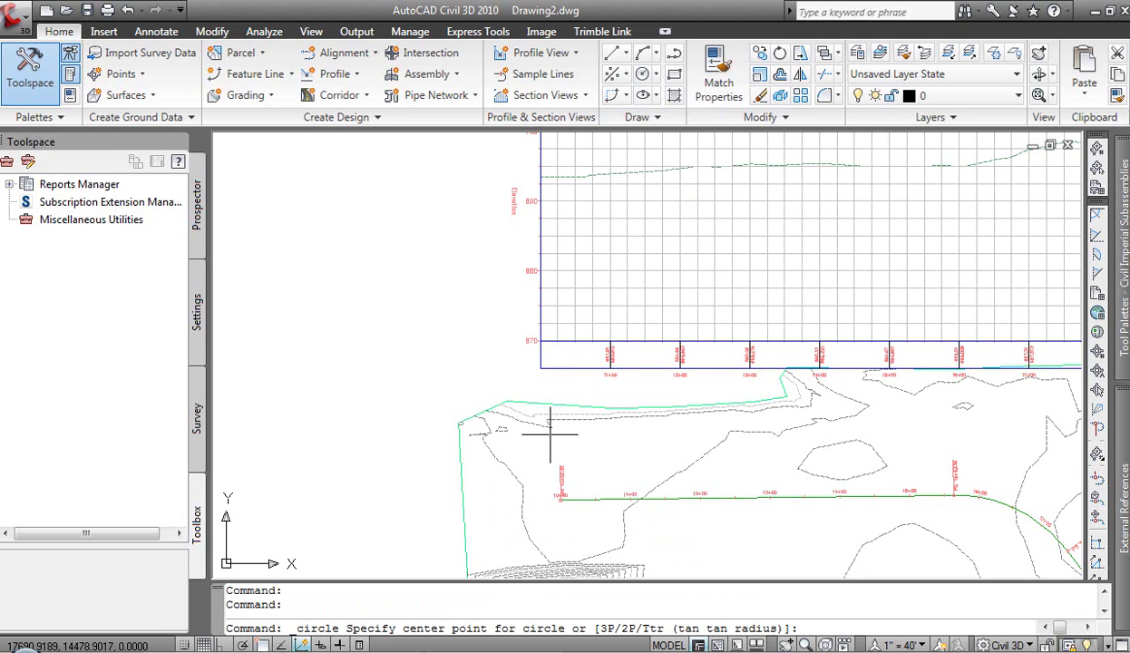
pyautogui.keyDown('shift'); pyautogui.rightClick(536, 453); pyautogui.keyUp('shift')
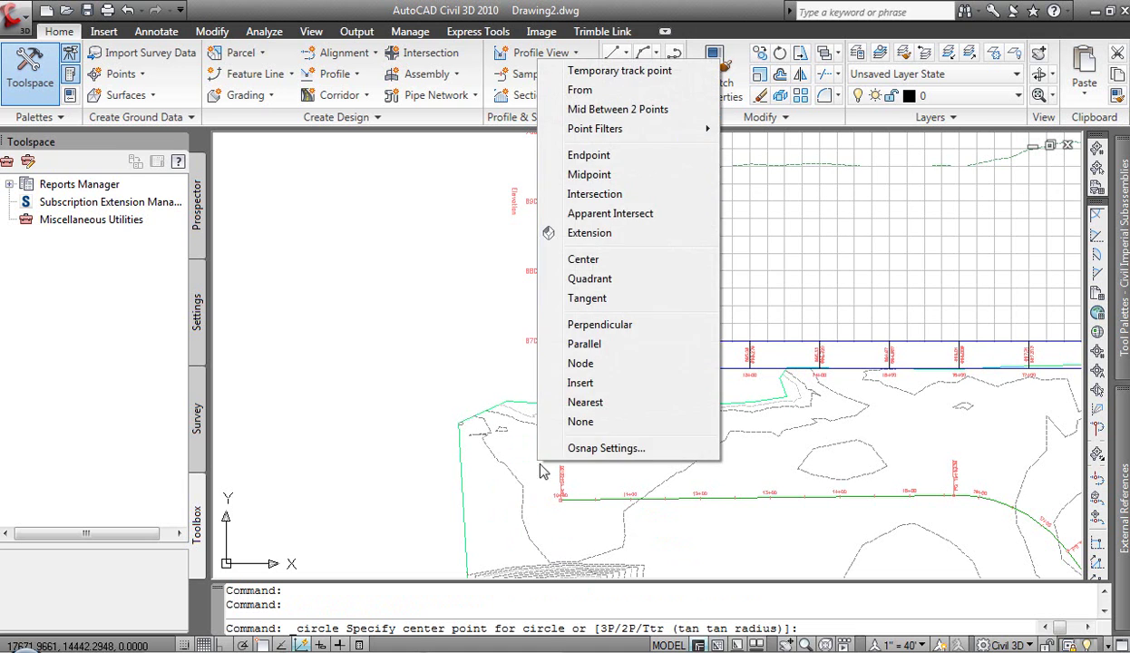
pyautogui.click(590, 155)
pyautogui.click(573, 495)
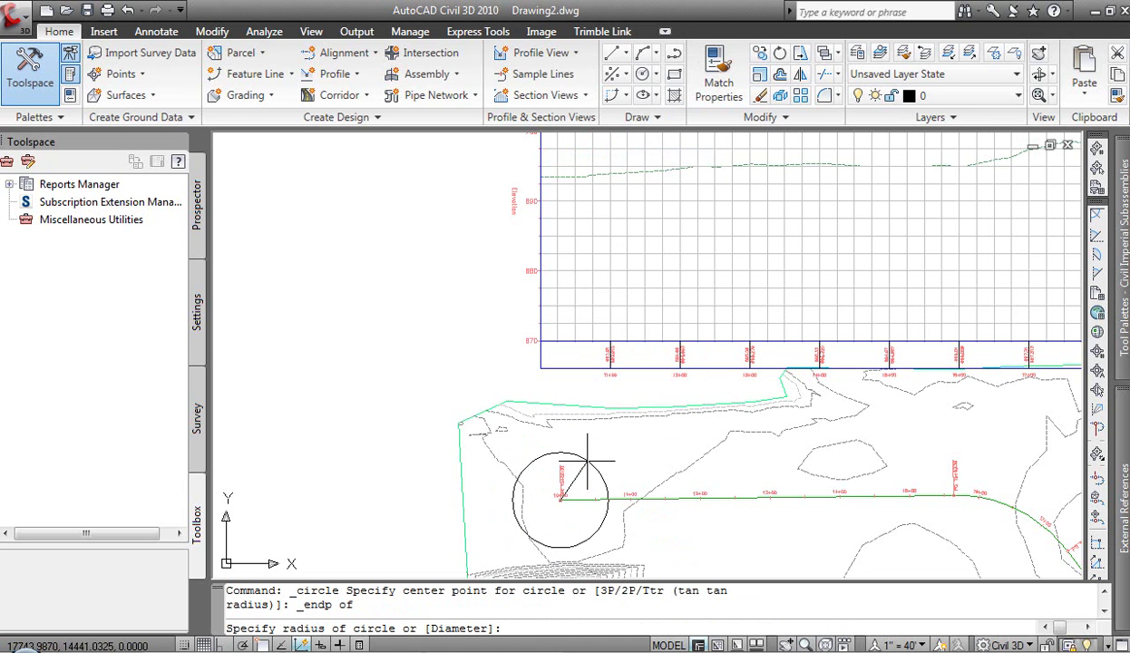
pyautogui.write('100')
pyautogui.press('Return')
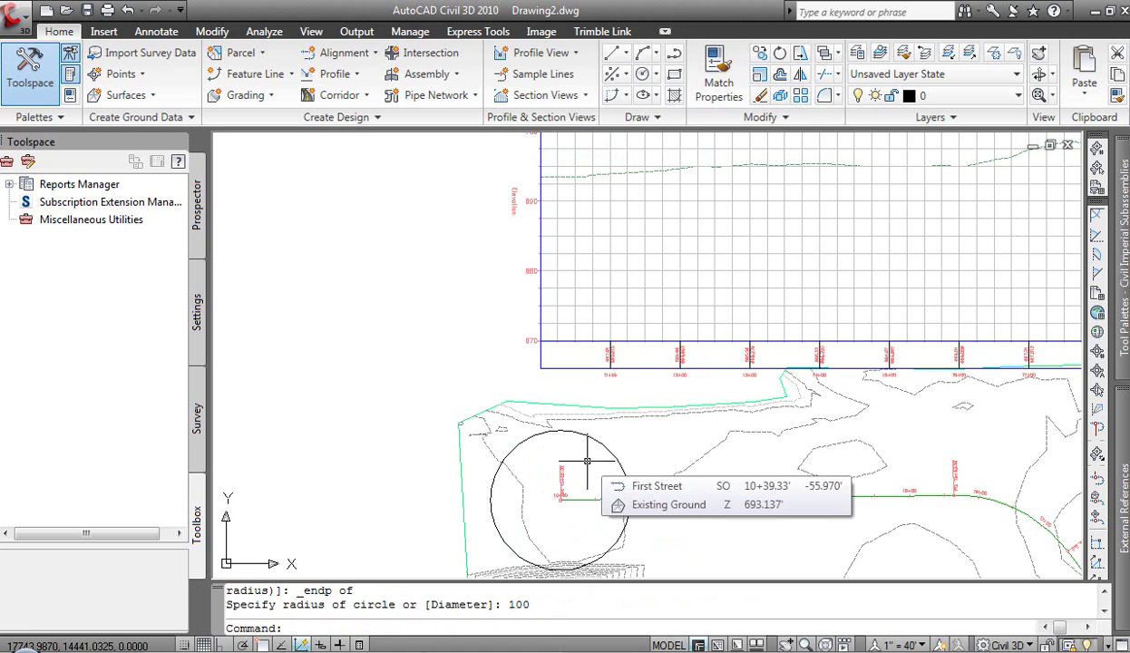
# Stretch the alignment's start grip to the circle's intersection using an Intersection snap.
pyautogui.click(575, 497)
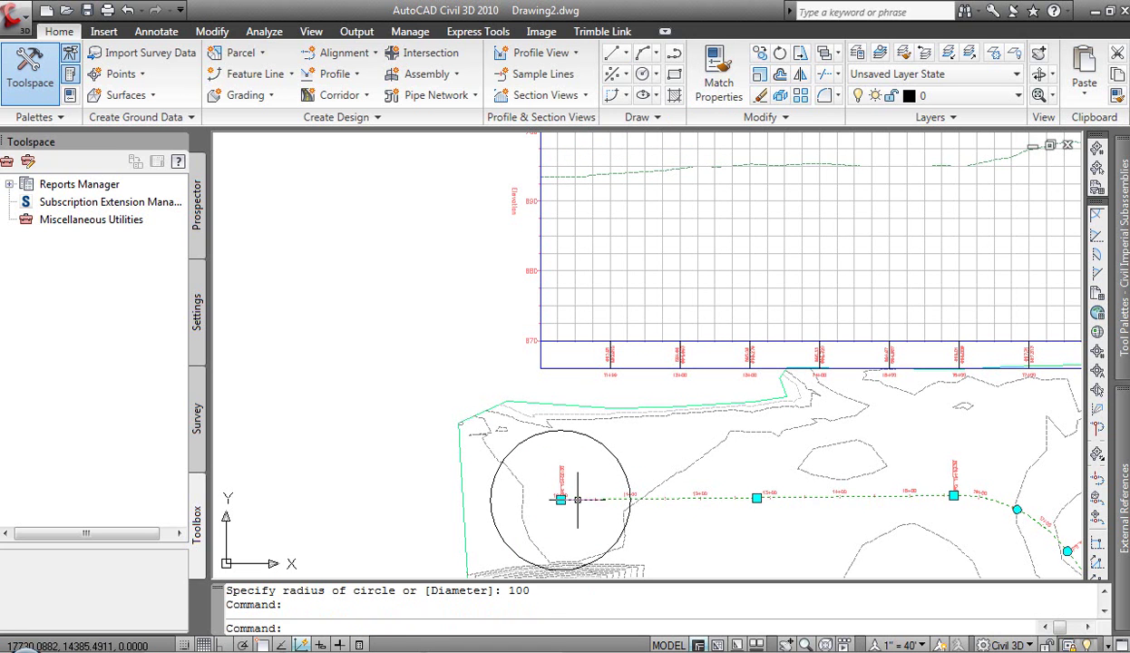
pyautogui.click(560, 498)
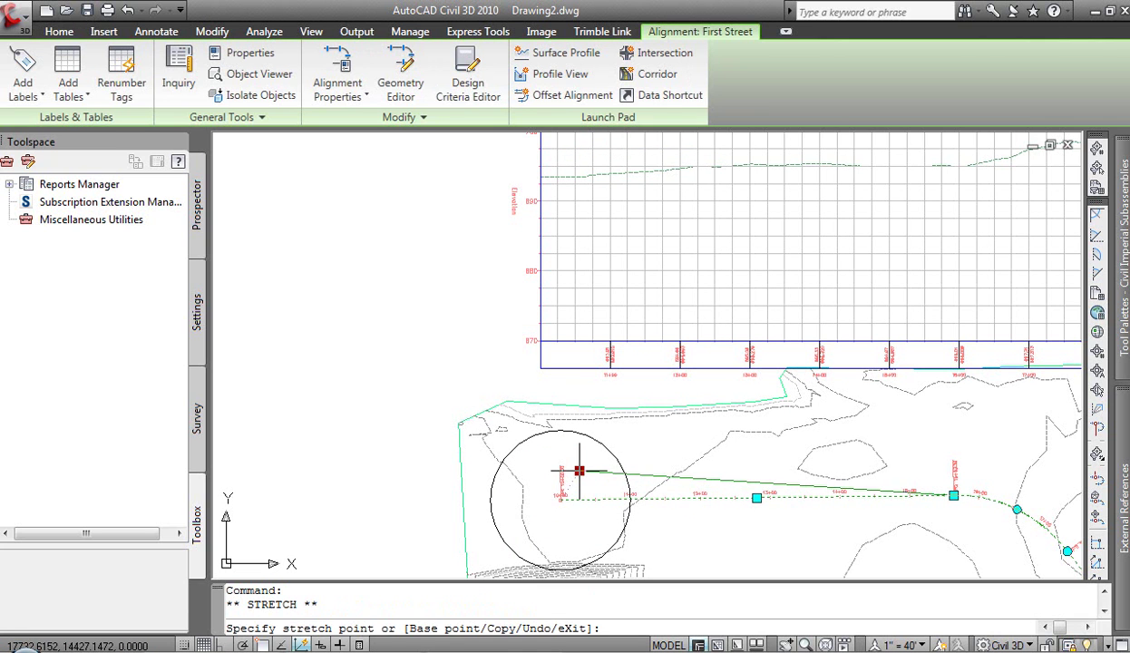
pyautogui.keyDown('shift'); pyautogui.rightClick(578, 471); pyautogui.keyUp('shift')
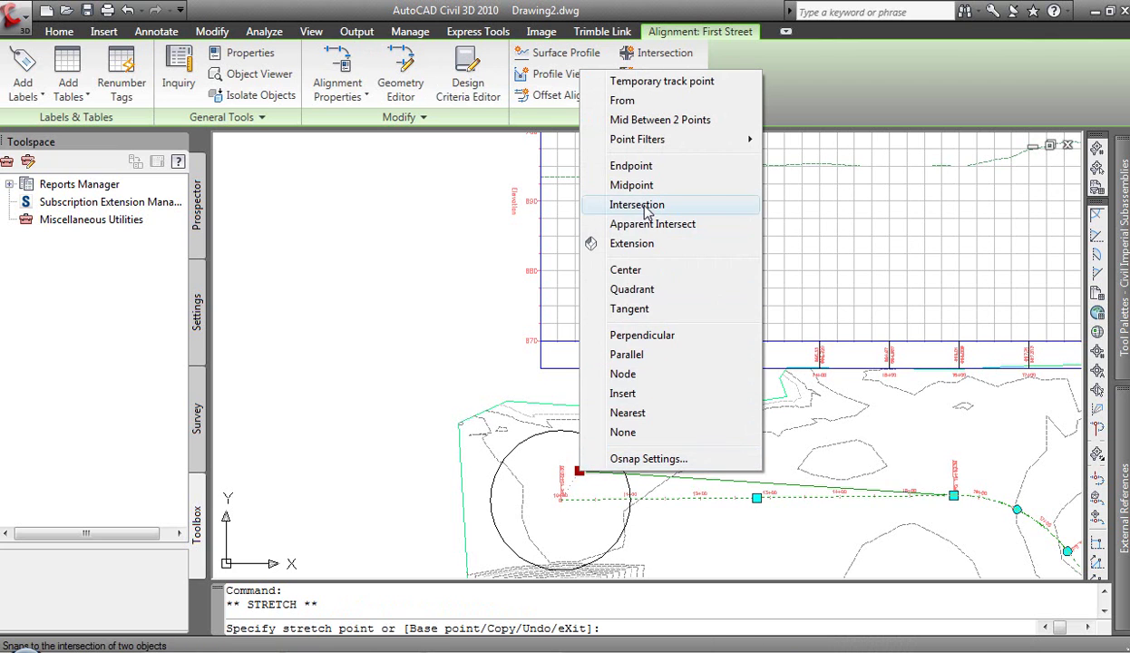
pyautogui.click(642, 209)
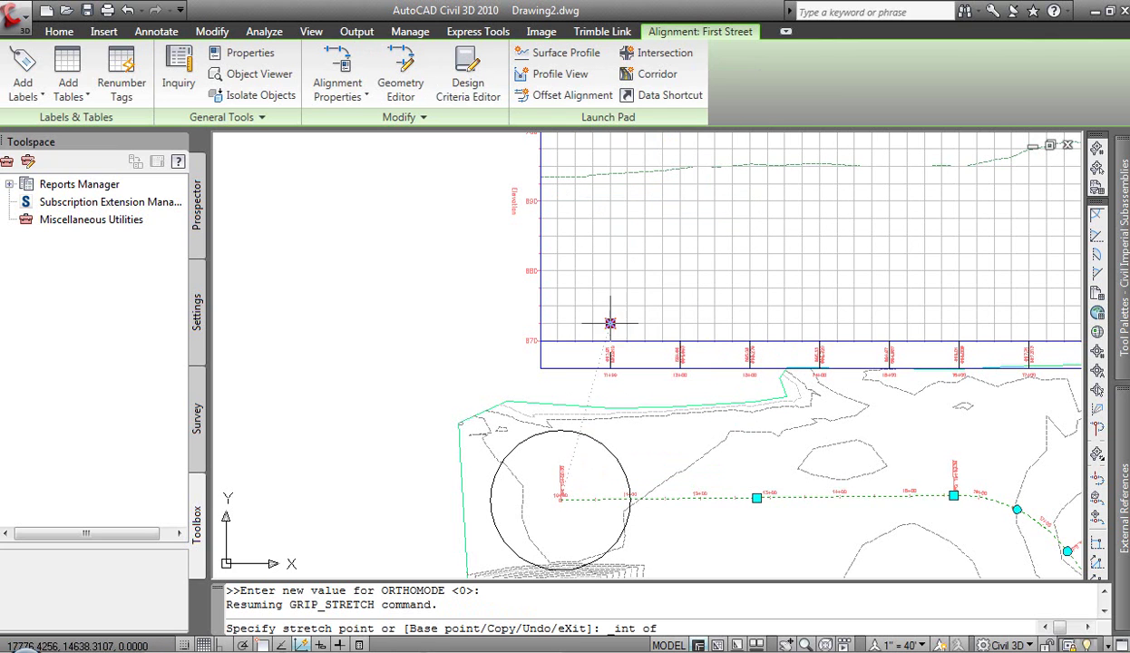
pyautogui.click(570, 490)
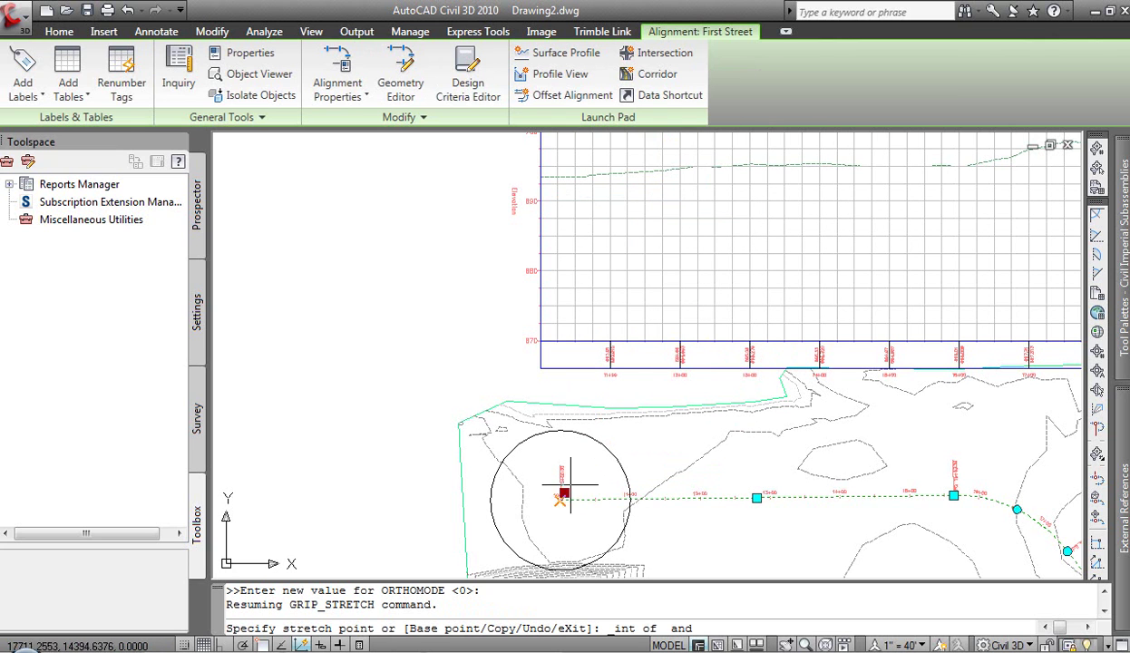
pyautogui.click(490, 501)
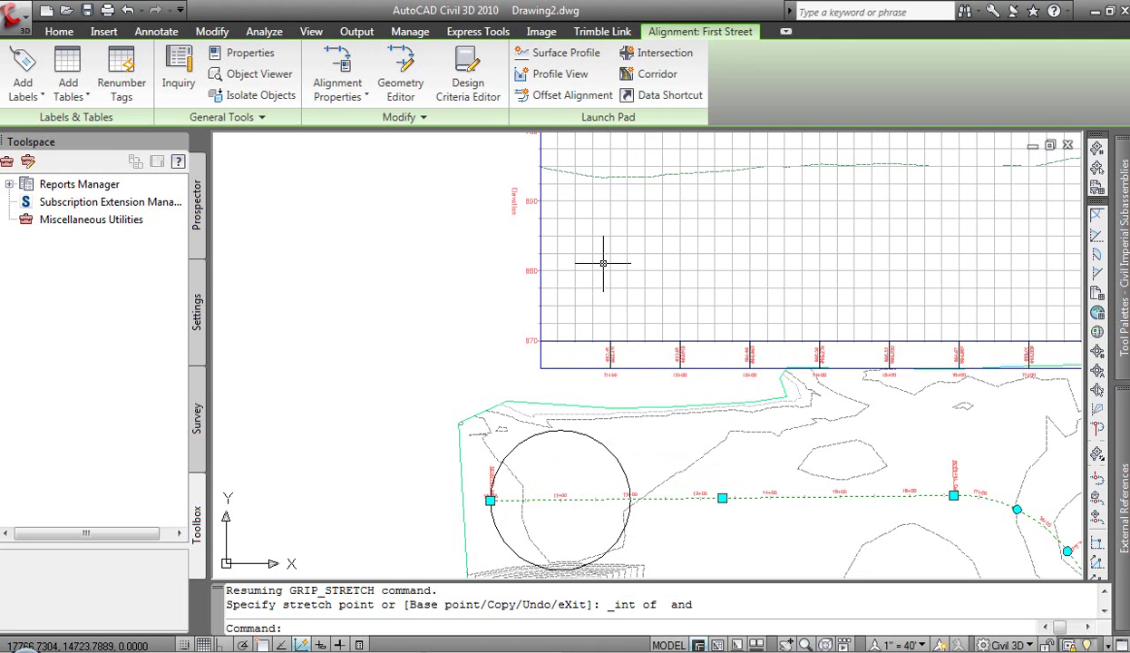
pyautogui.scroll(1, 545, 515)
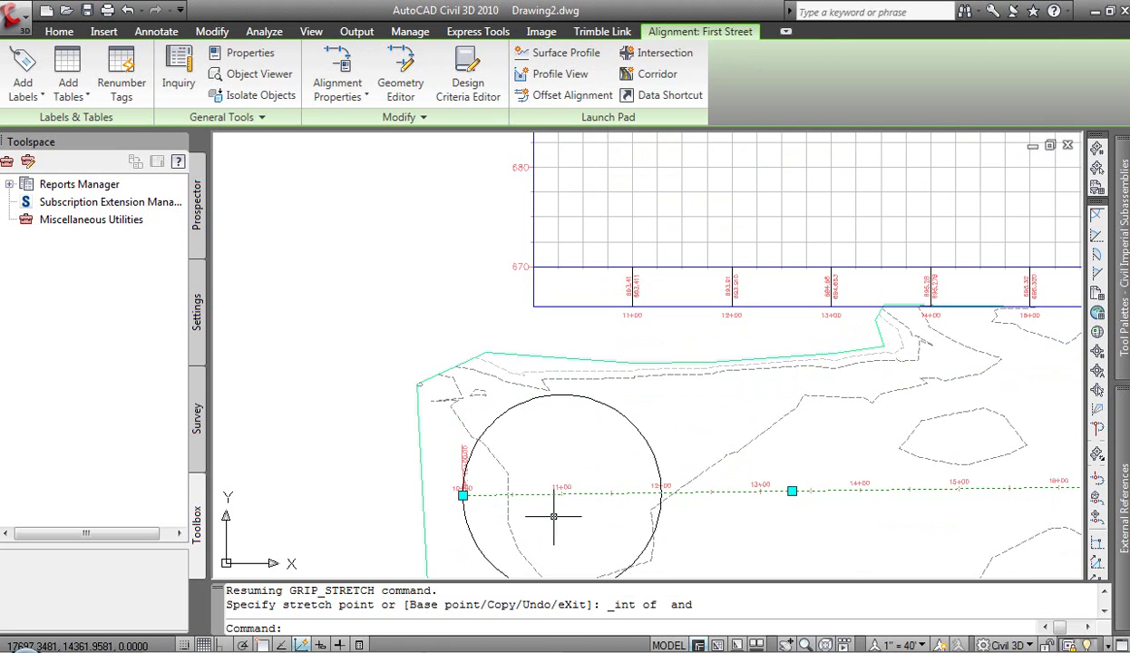
# Finish stretching the start point and window-select the First Street alignment.
pyautogui.scroll(2, 562, 471)
pyautogui.scroll(1, 572, 438)
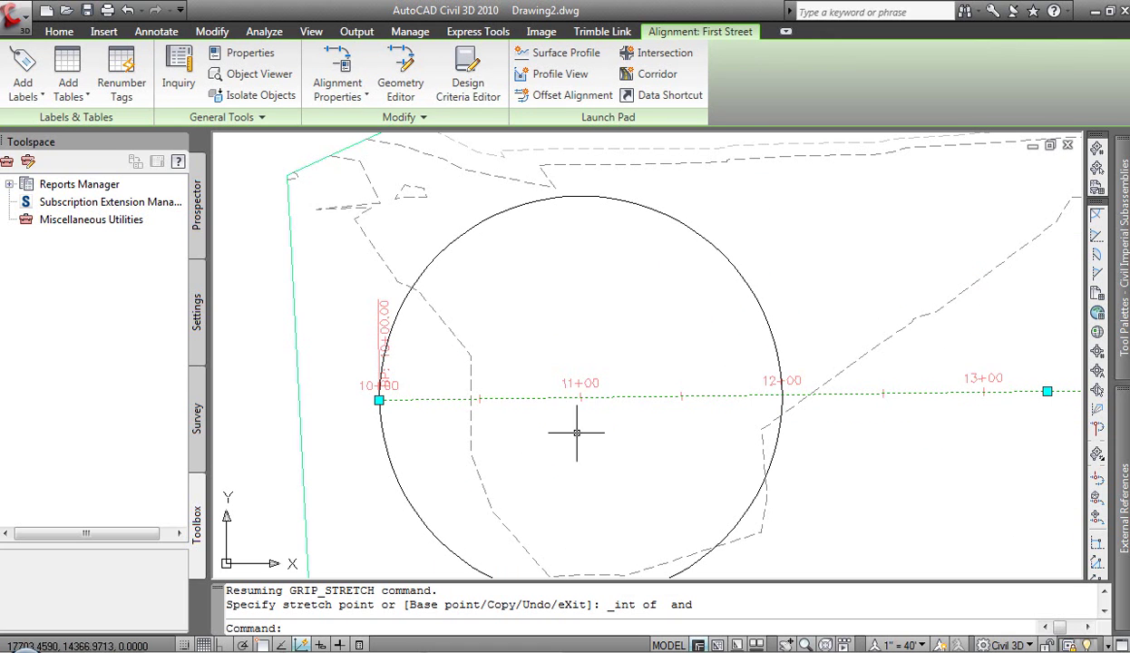
pyautogui.click(379, 400)
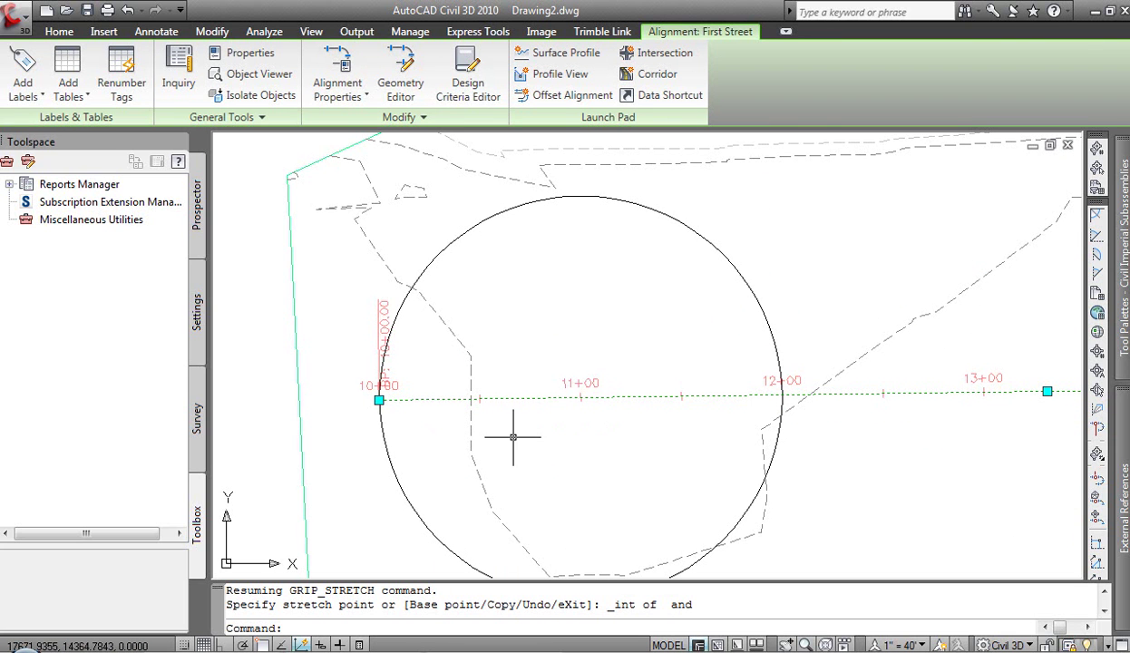
pyautogui.rightClick(503, 433)
pyautogui.click(497, 379)
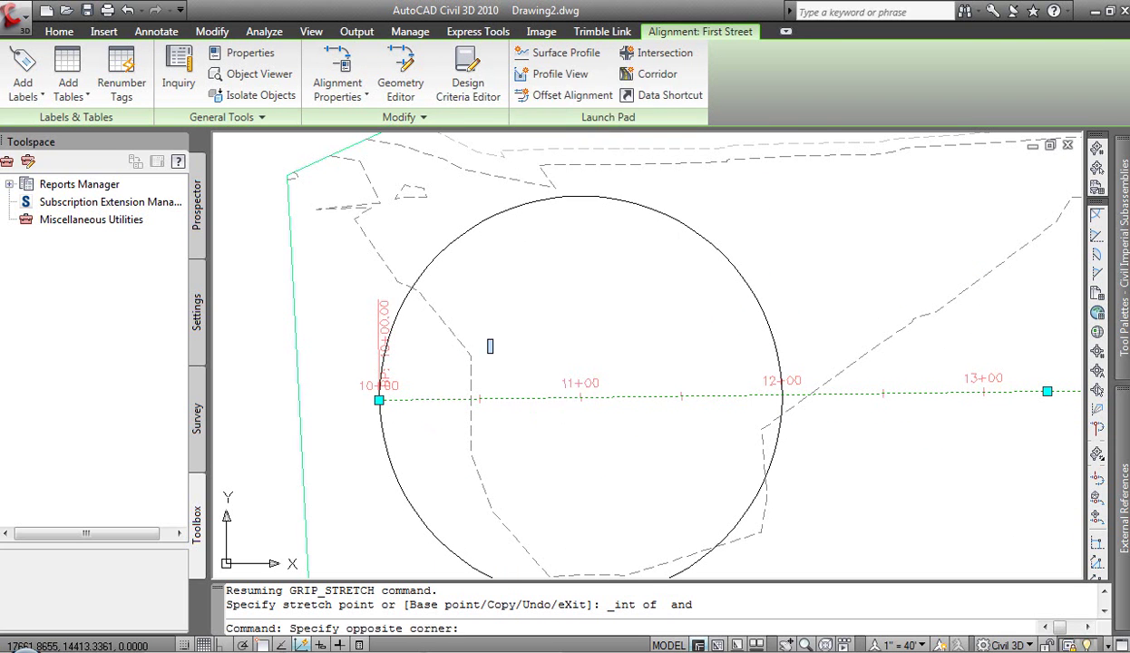
pyautogui.moveTo(485, 337); pyautogui.dragTo(585, 379)
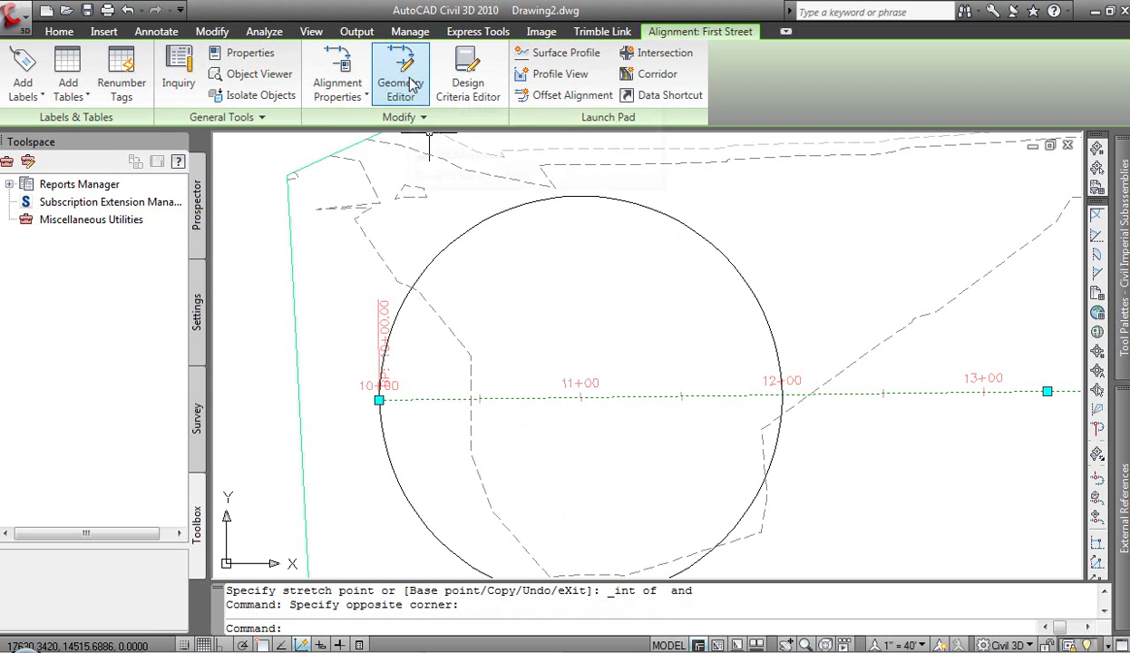
# In Station Control, set the 10+00 reference point at the circle's centre via a Center snap.
pyautogui.click(337, 77)
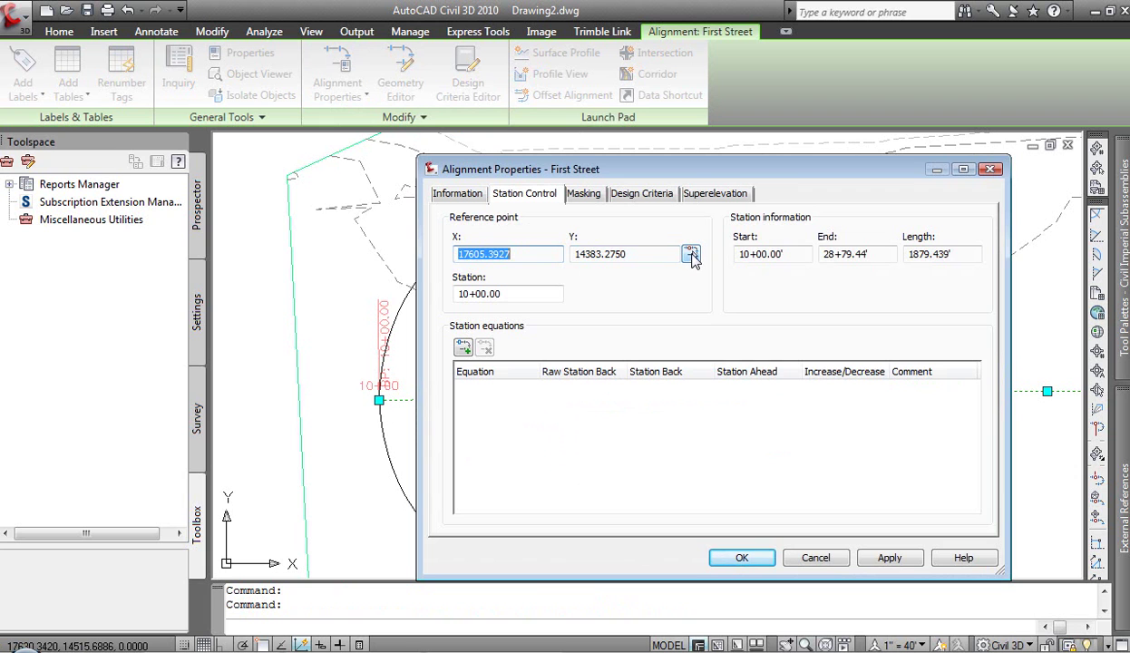
pyautogui.click(691, 255)
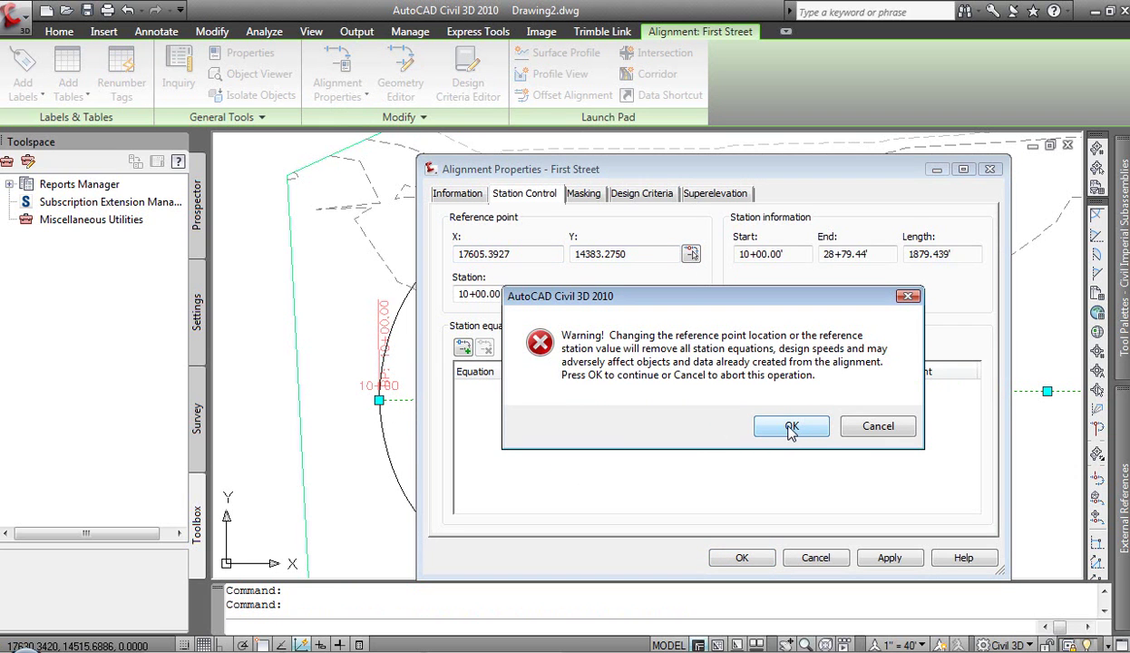
pyautogui.click(787, 428)
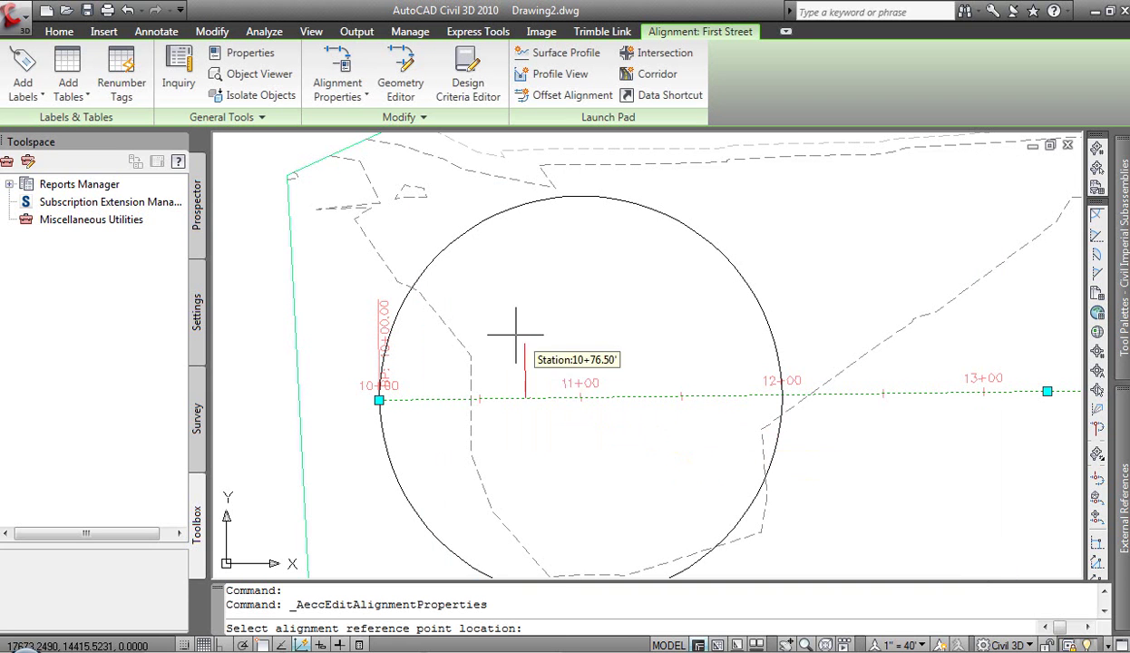
pyautogui.keyDown('shift'); pyautogui.rightClick(449, 358); pyautogui.keyUp('shift')
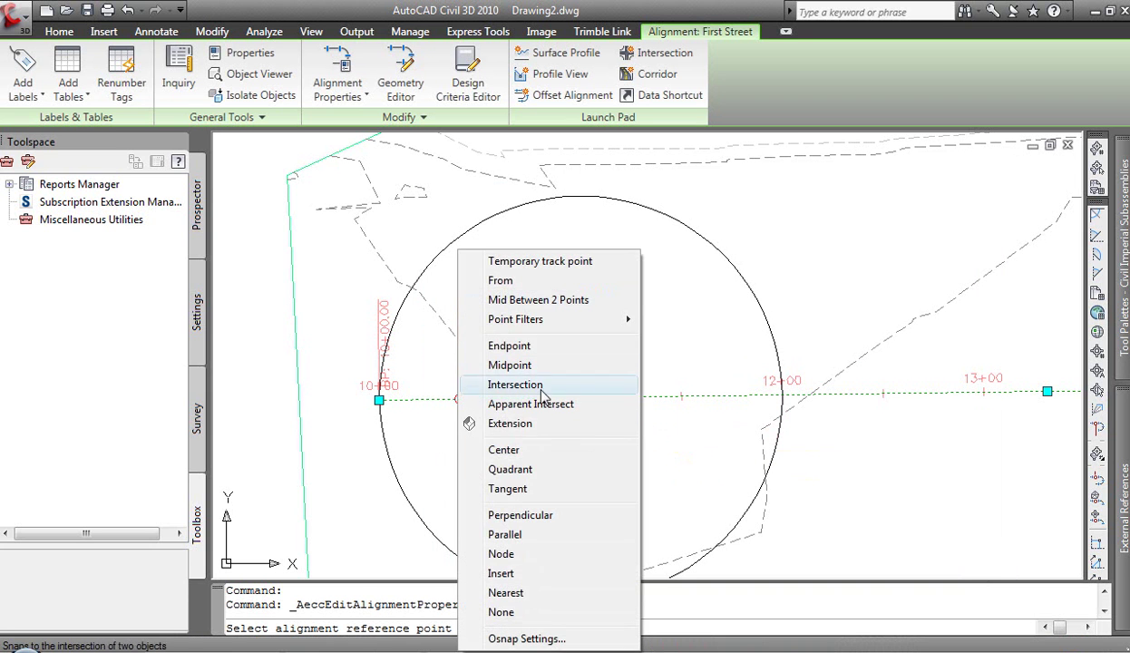
pyautogui.click(478, 452)
pyautogui.click(423, 272)
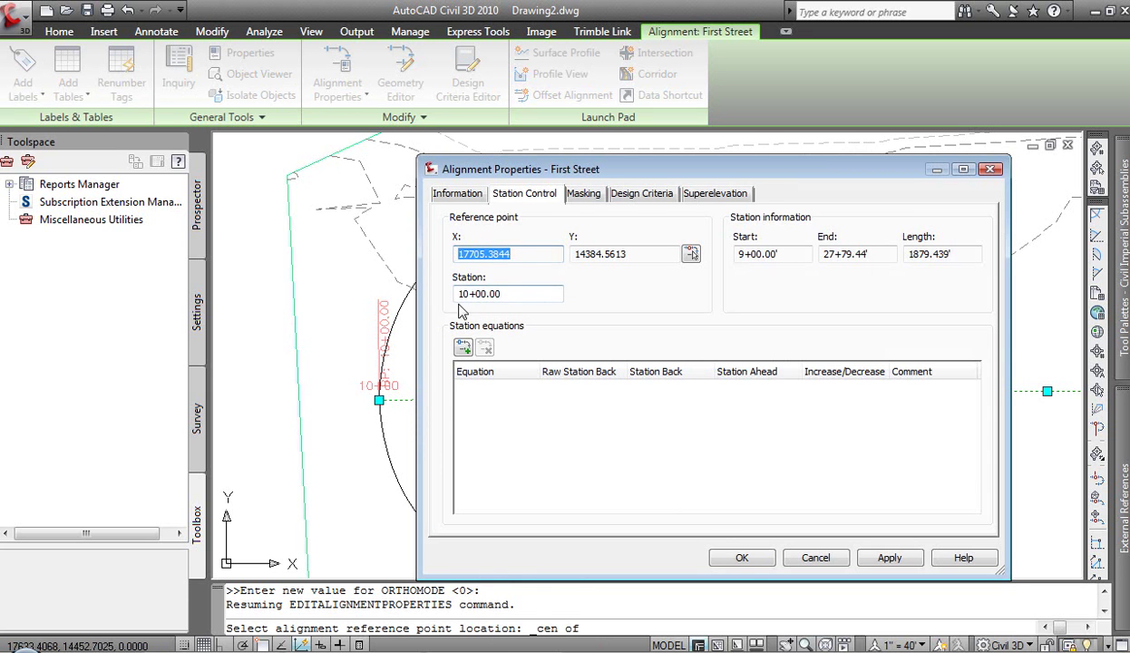
pyautogui.click(736, 558)
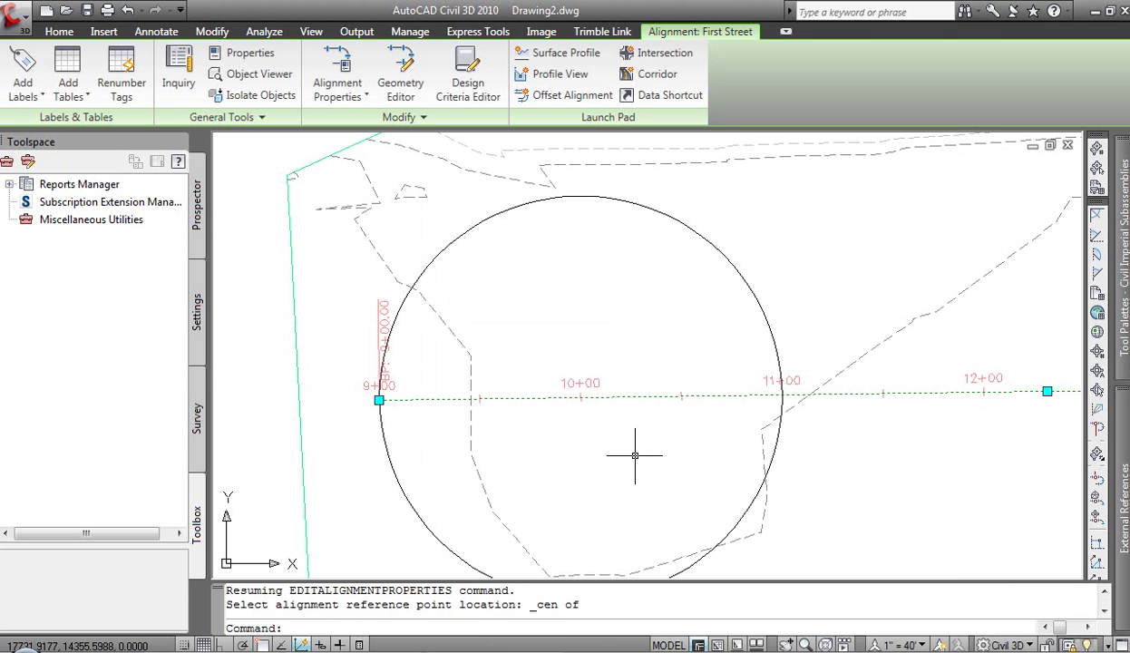
# Frame the profile grid above the alignment and the reference circle.
pyautogui.scroll(-3, 579, 333)
pyautogui.moveTo(564, 251)
pyautogui.mouseDown(button='middle')
pyautogui.moveTo(576, 470)
pyautogui.moveTo(567, 493)
pyautogui.mouseUp(button='middle')
pyautogui.scroll(4, 564, 461)
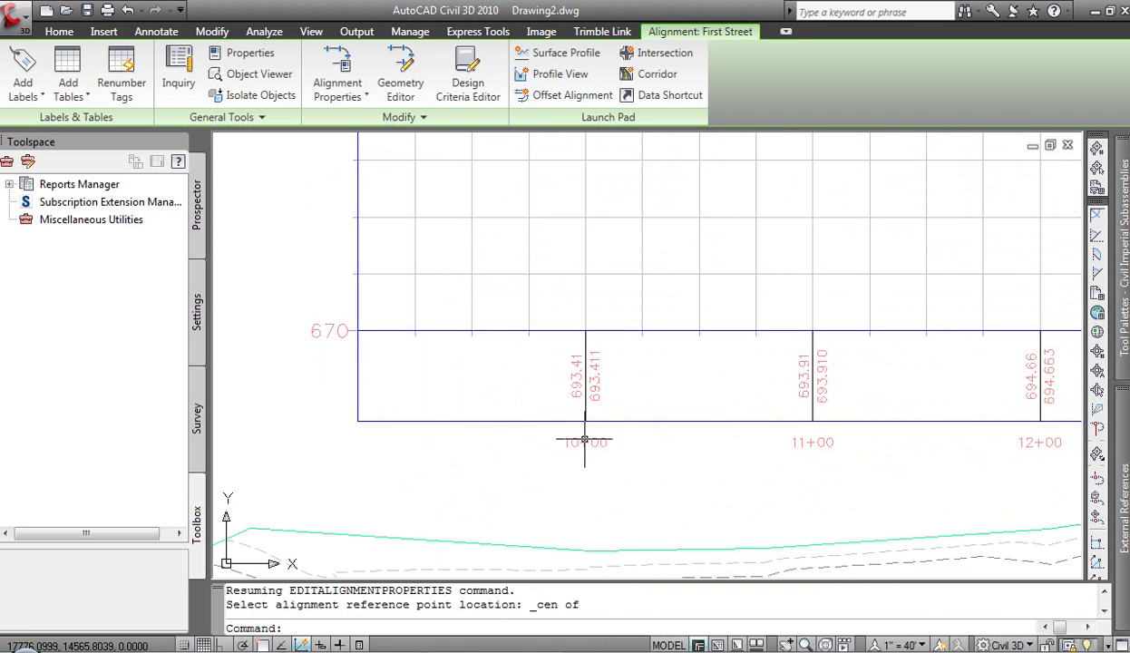
pyautogui.scroll(-4, 585, 442)
pyautogui.scroll(-1, 568, 499)
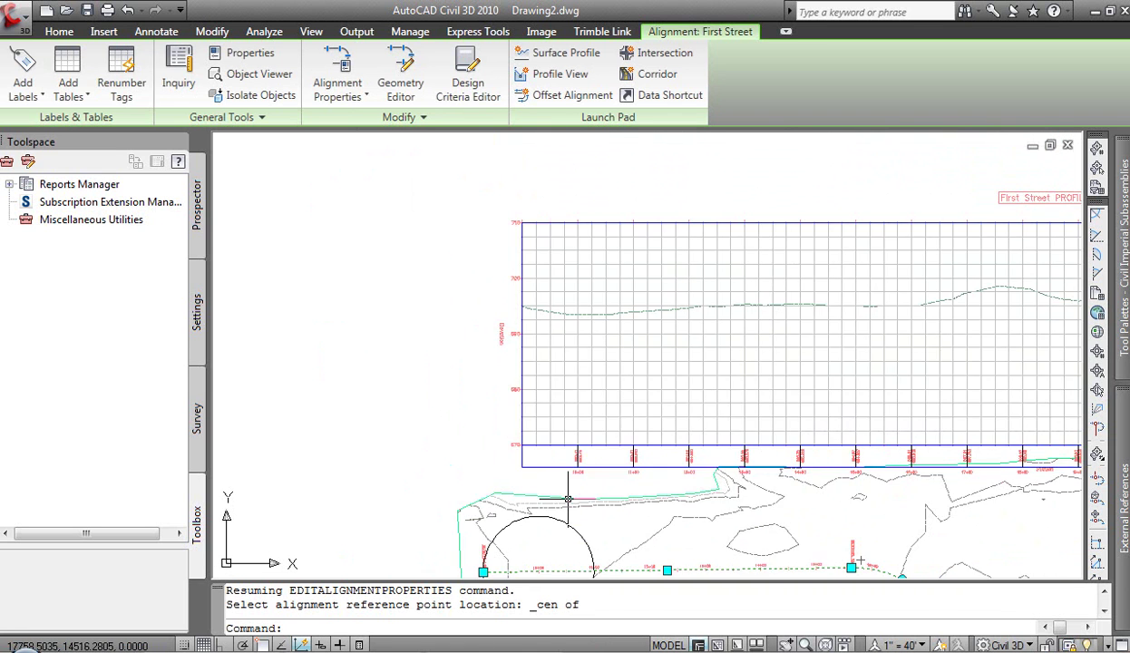
pyautogui.moveTo(567, 499); pyautogui.dragTo(522, 345, button='middle')
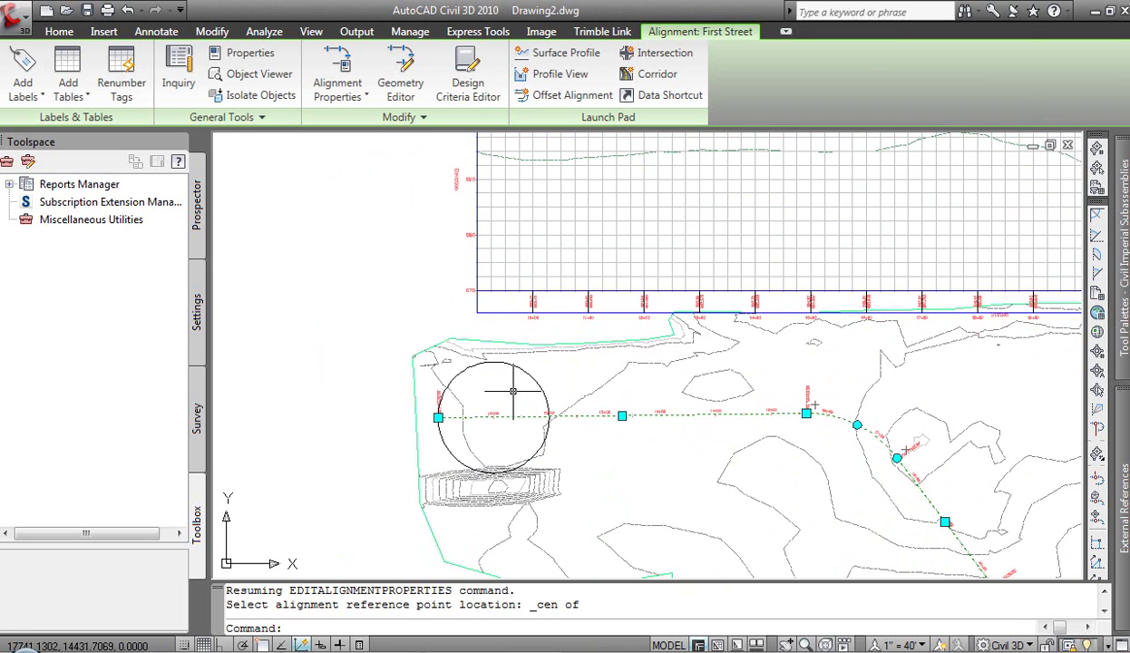
# Erase the reference circle with E, then bring the whole profile view and plan into view.
pyautogui.press('Escape')
pyautogui.write('e')
pyautogui.press('Return')
pyautogui.click(532, 381)
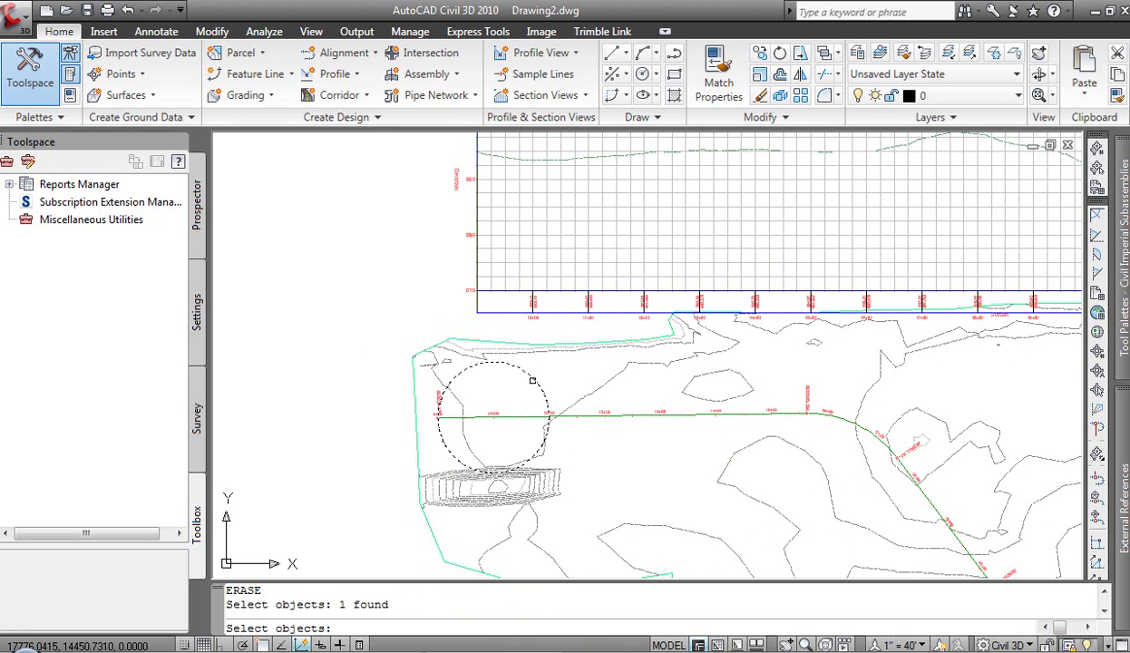
pyautogui.press('Return')
pyautogui.scroll(-2, 517, 462)
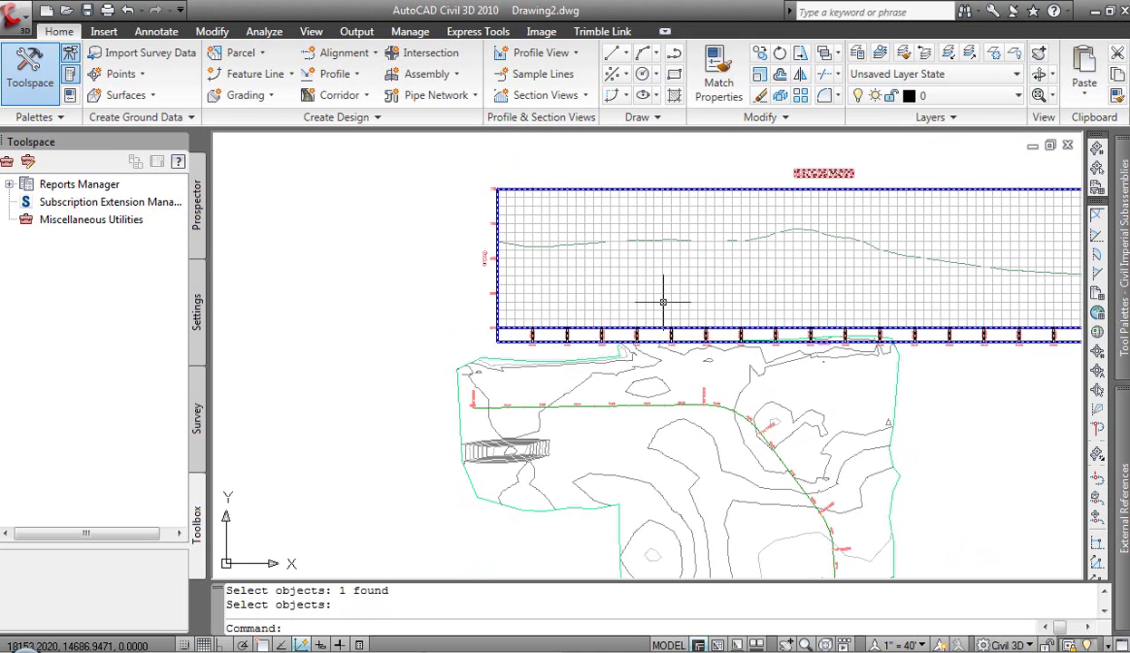
pyautogui.moveTo(661, 303)
pyautogui.mouseDown(button='middle')
pyautogui.moveTo(527, 272)
pyautogui.moveTo(513, 298)
pyautogui.mouseUp(button='middle')
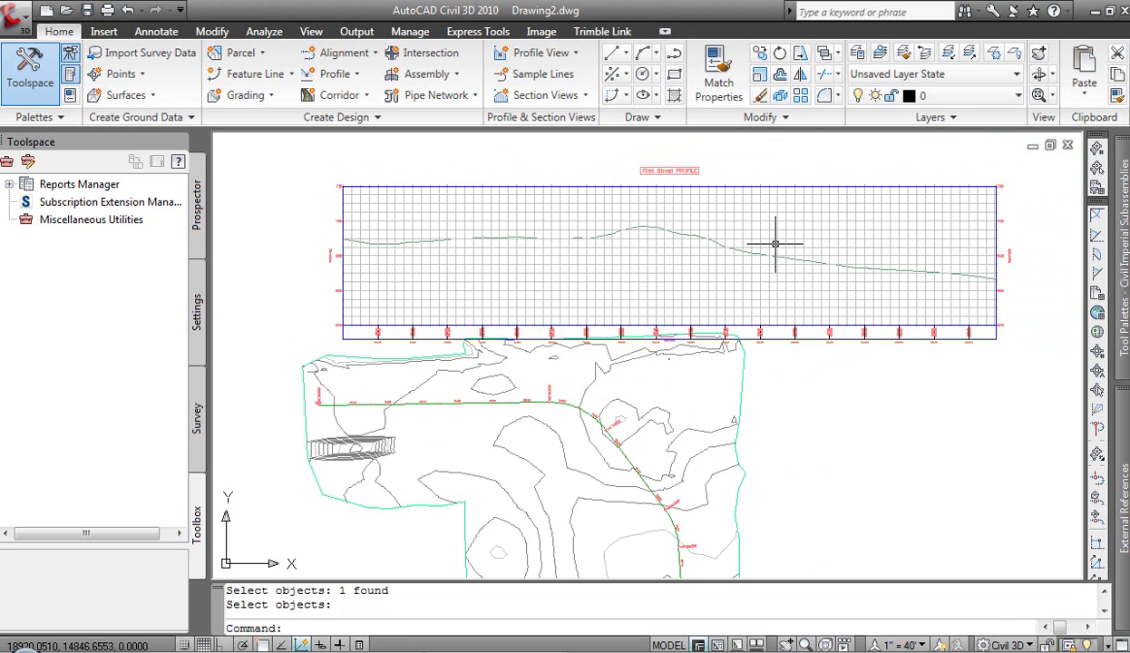
pyautogui.moveTo(534, 241)
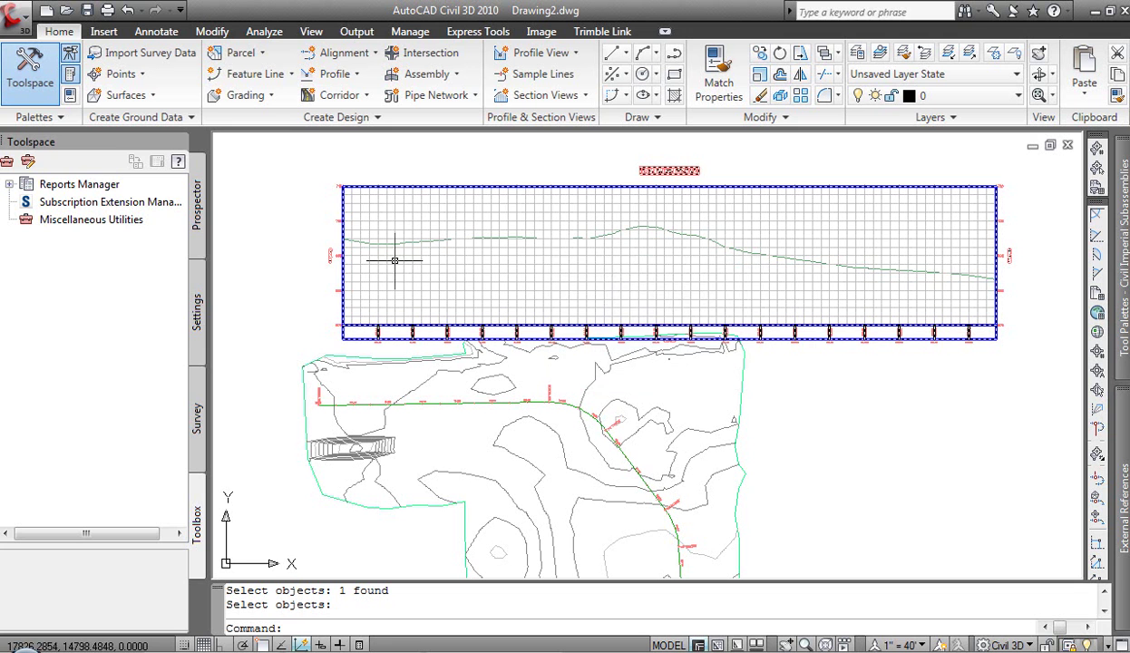
pyautogui.press('Escape')
# Select the First Street1 profile view and review its name and style in its properties.
pyautogui.click(432, 216)
pyautogui.click(434, 212)
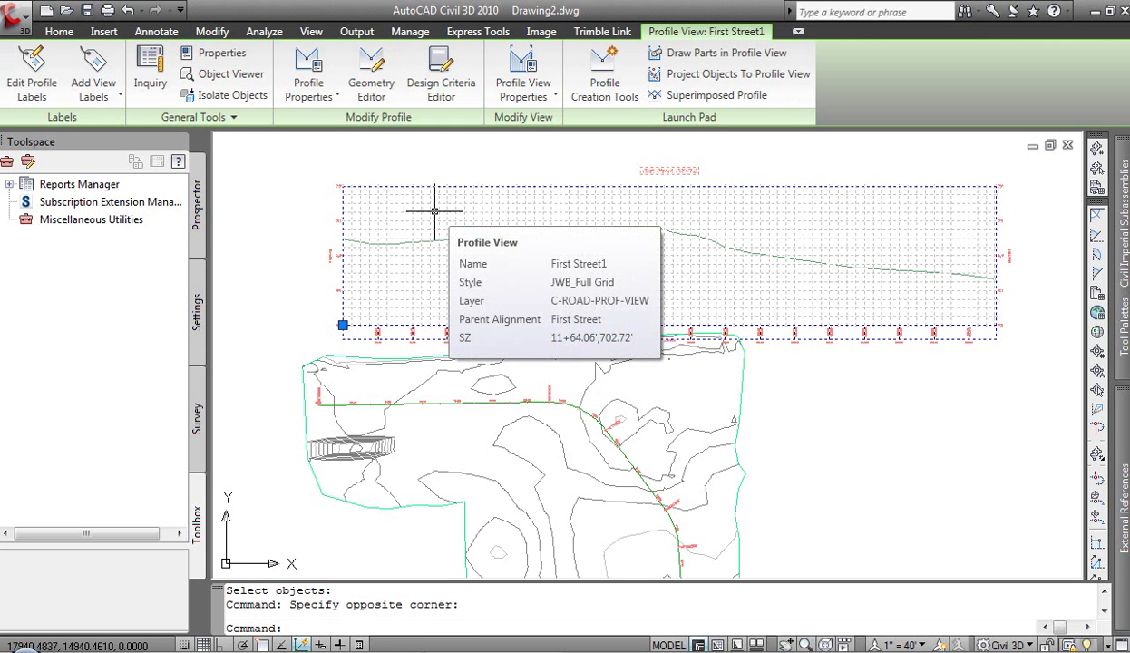
pyautogui.click(513, 101)
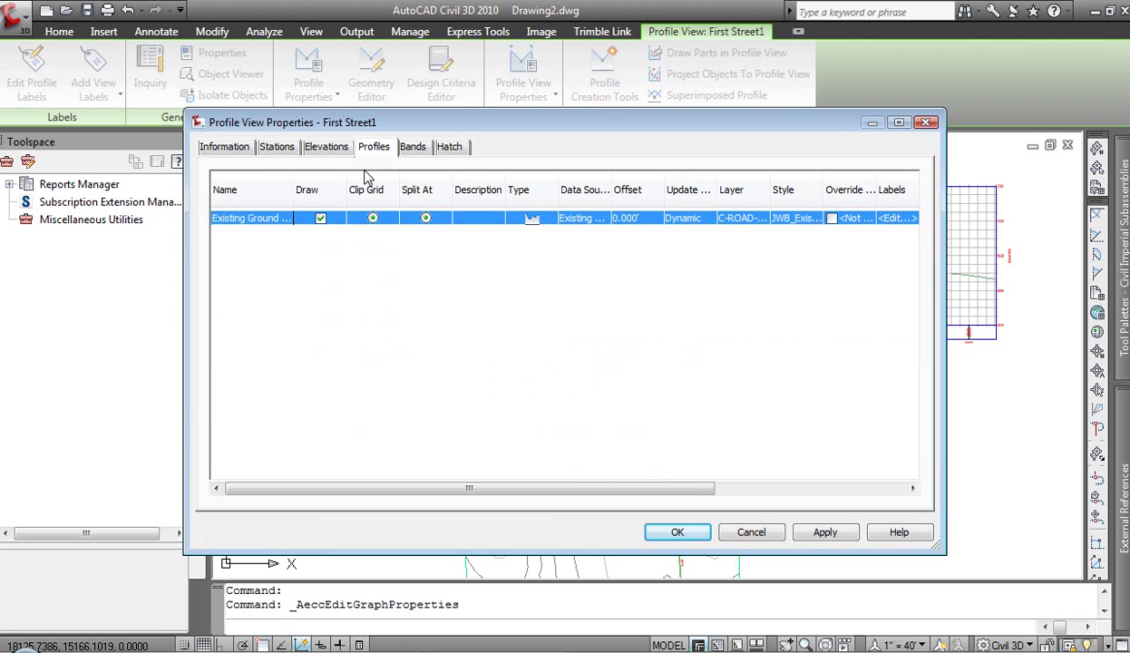
pyautogui.click(749, 532)
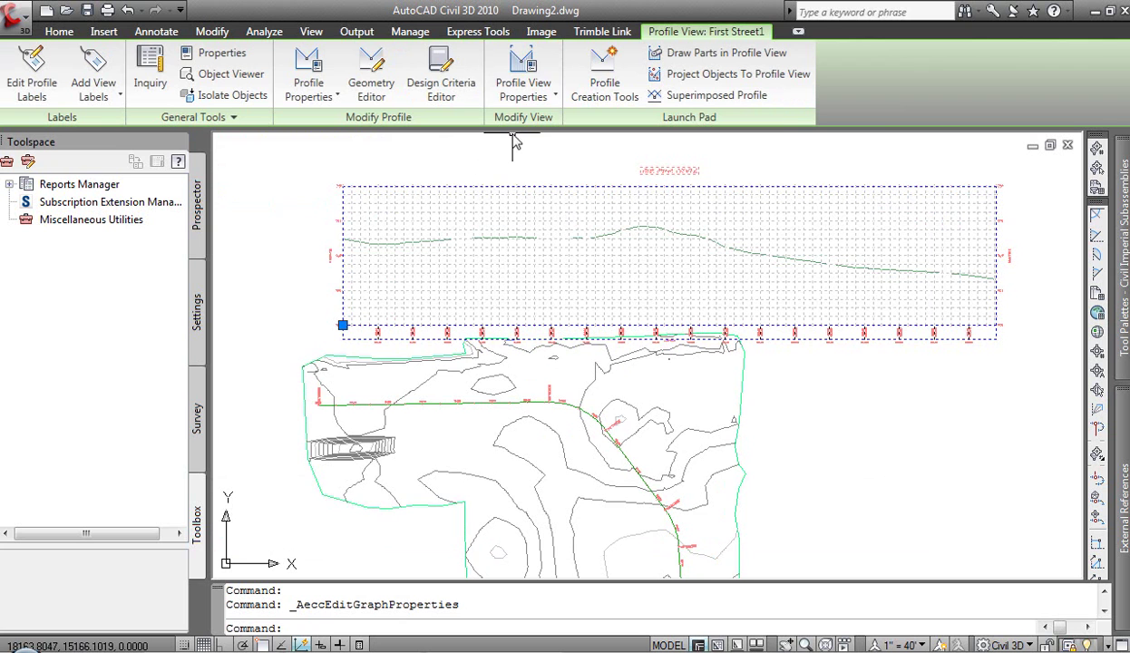
pyautogui.click(519, 71)
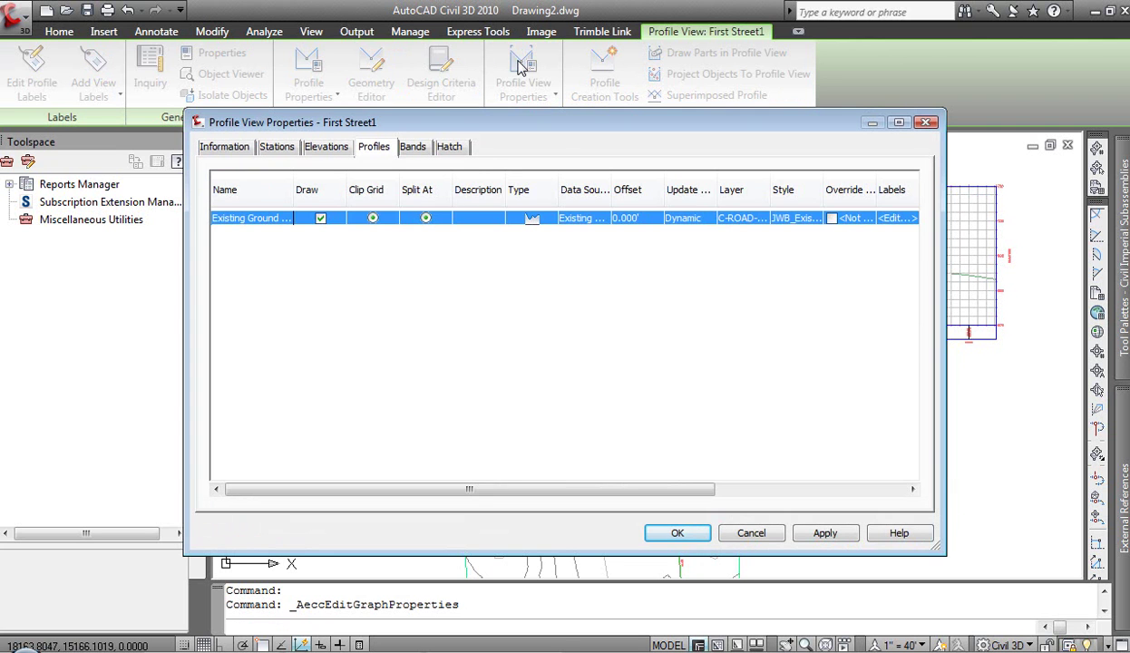
pyautogui.click(227, 148)
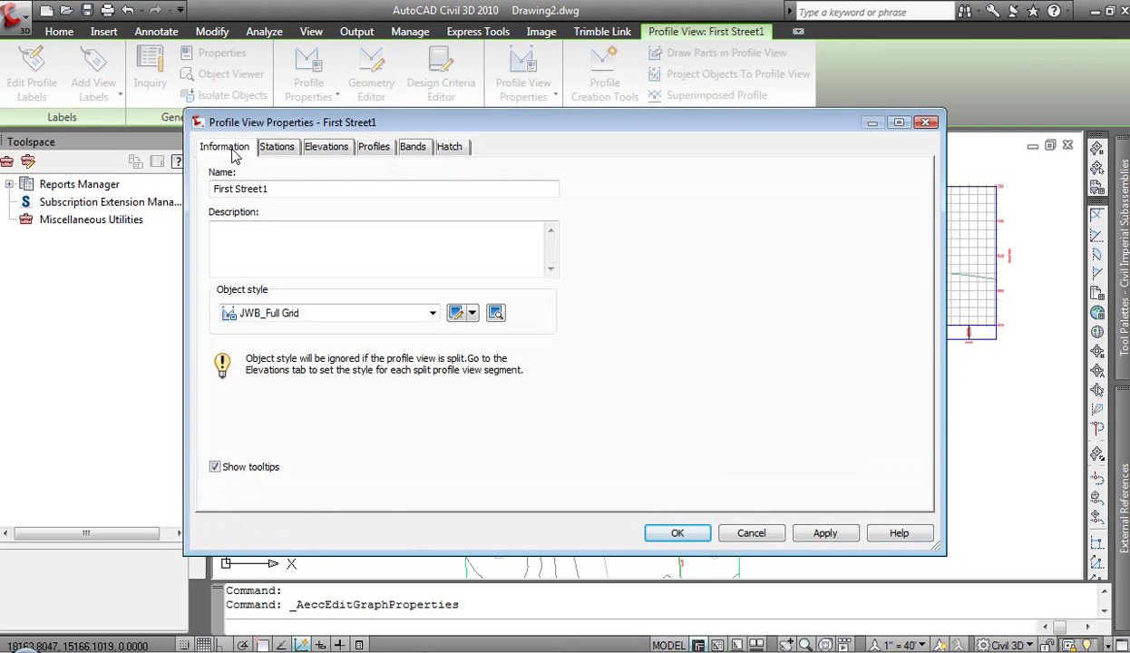
pyautogui.click(754, 537)
# Set the JWB_Full Grid style's left and right padding to 2 major grids.
pyautogui.click(523, 91)
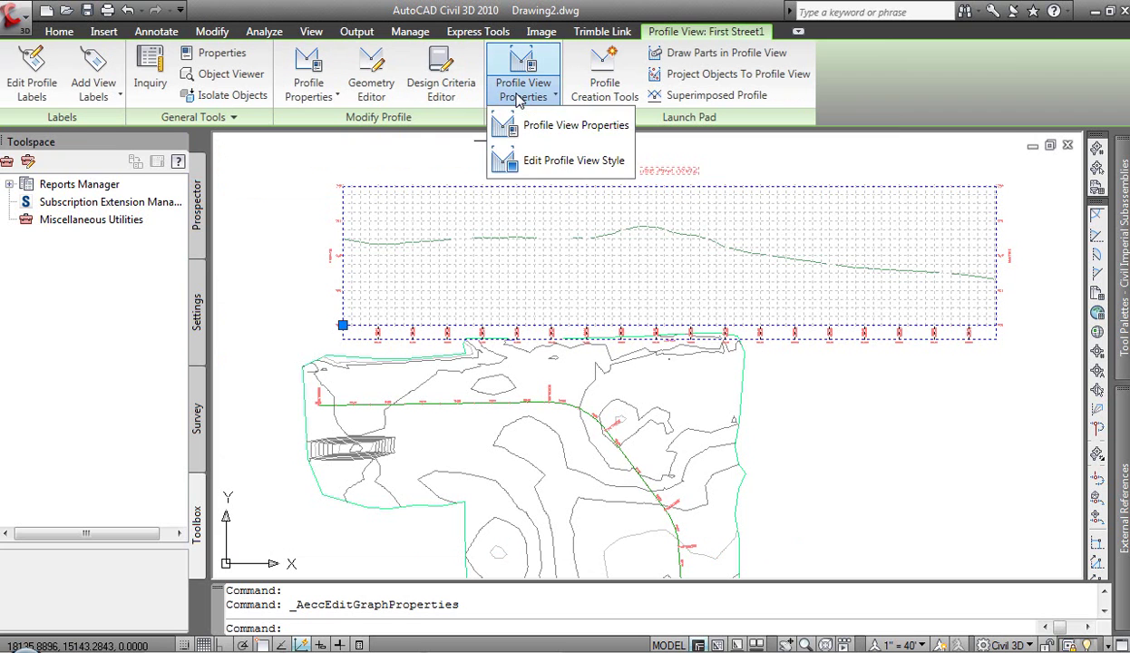
pyautogui.click(544, 162)
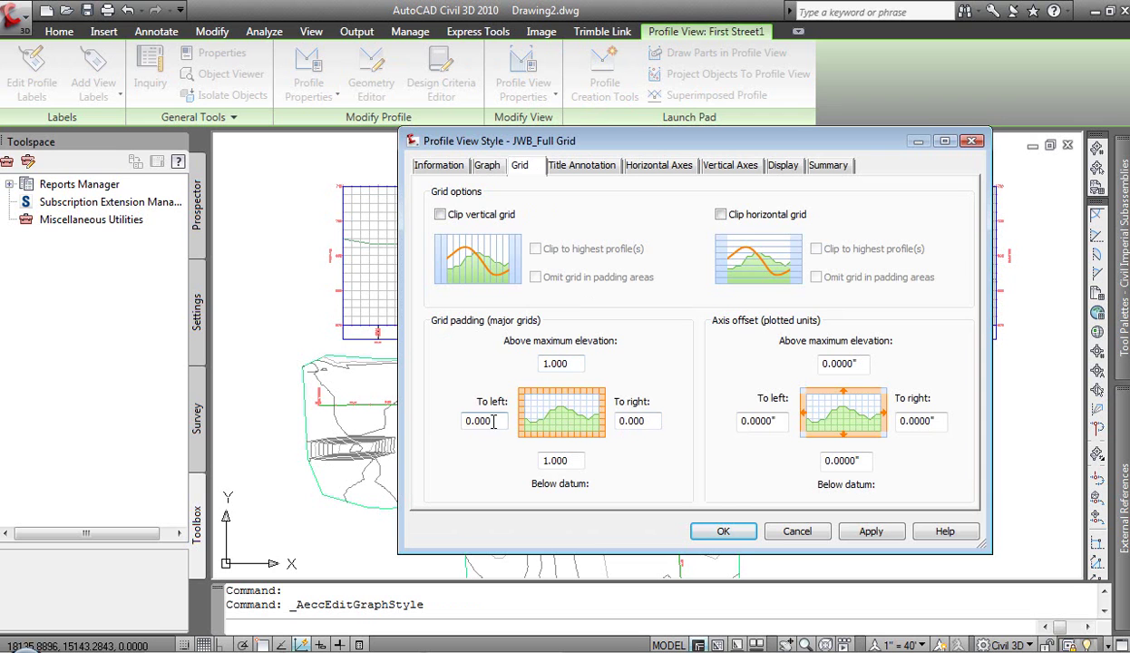
pyautogui.moveTo(494, 421); pyautogui.dragTo(441, 436)
pyautogui.write('2')
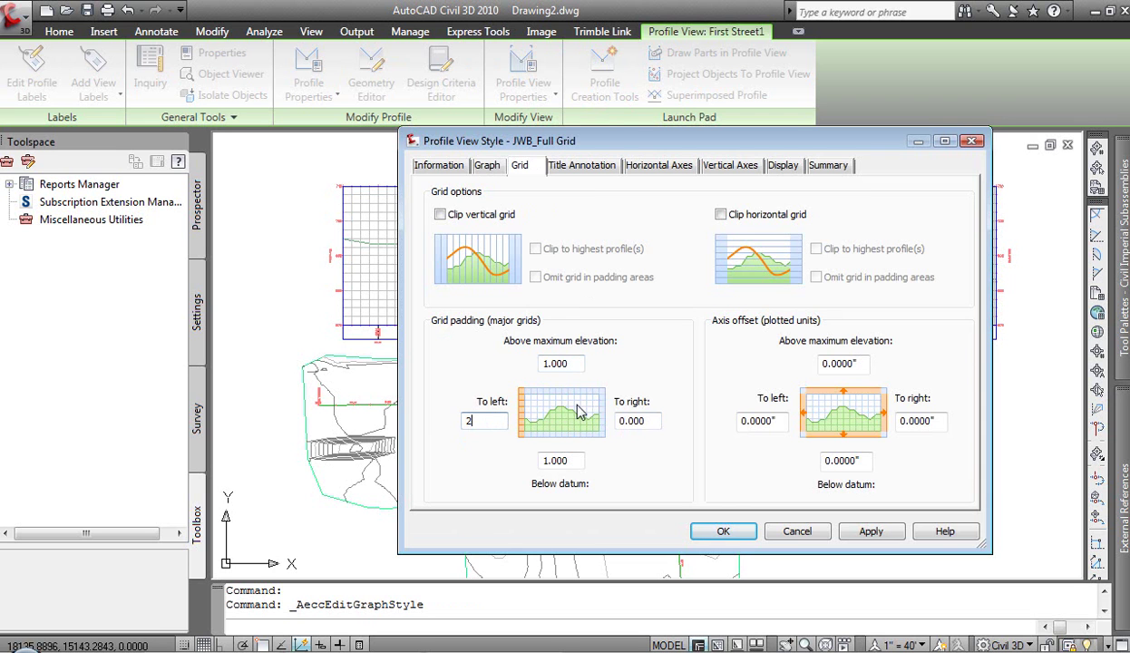
pyautogui.moveTo(653, 422); pyautogui.dragTo(588, 423)
pyautogui.write('2')
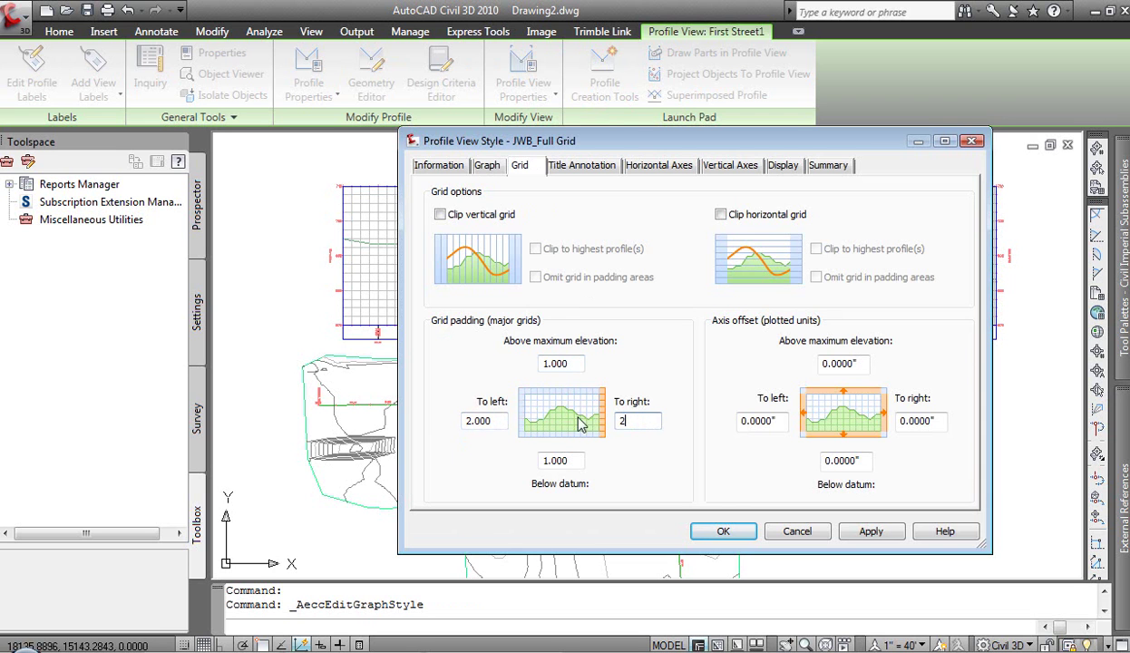
pyautogui.click(731, 537)
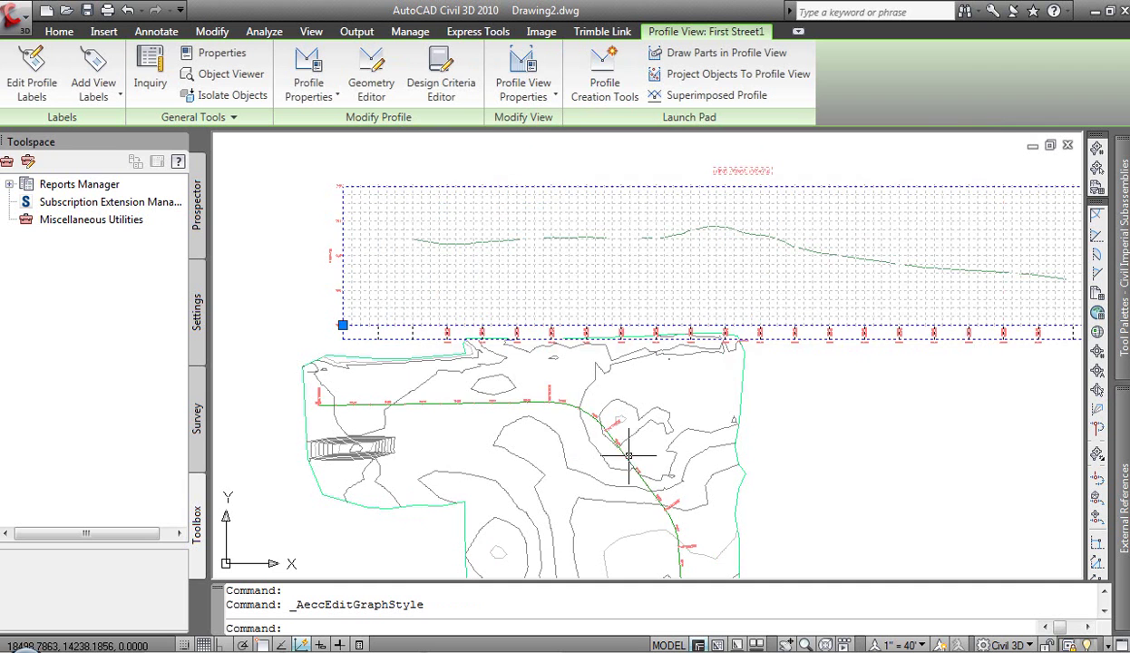
# Move the profile view slightly higher with the M command.
pyautogui.press('Escape')
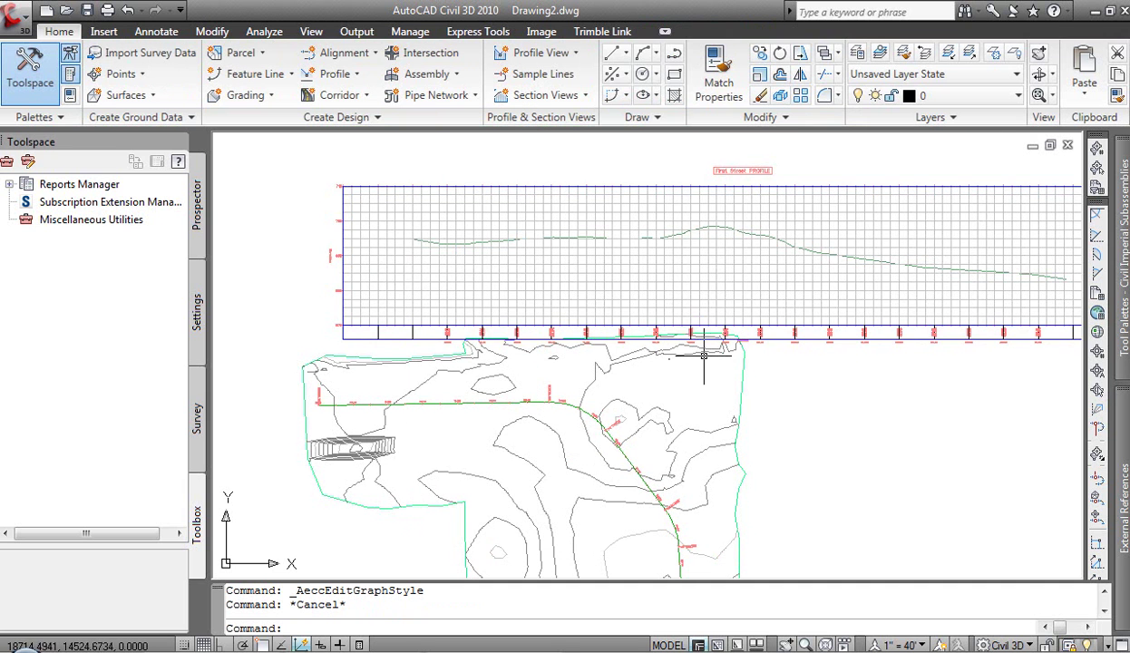
pyautogui.moveTo(697, 354)
pyautogui.mouseDown(button='middle')
pyautogui.moveTo(612, 343)
pyautogui.moveTo(628, 332)
pyautogui.mouseUp(button='middle')
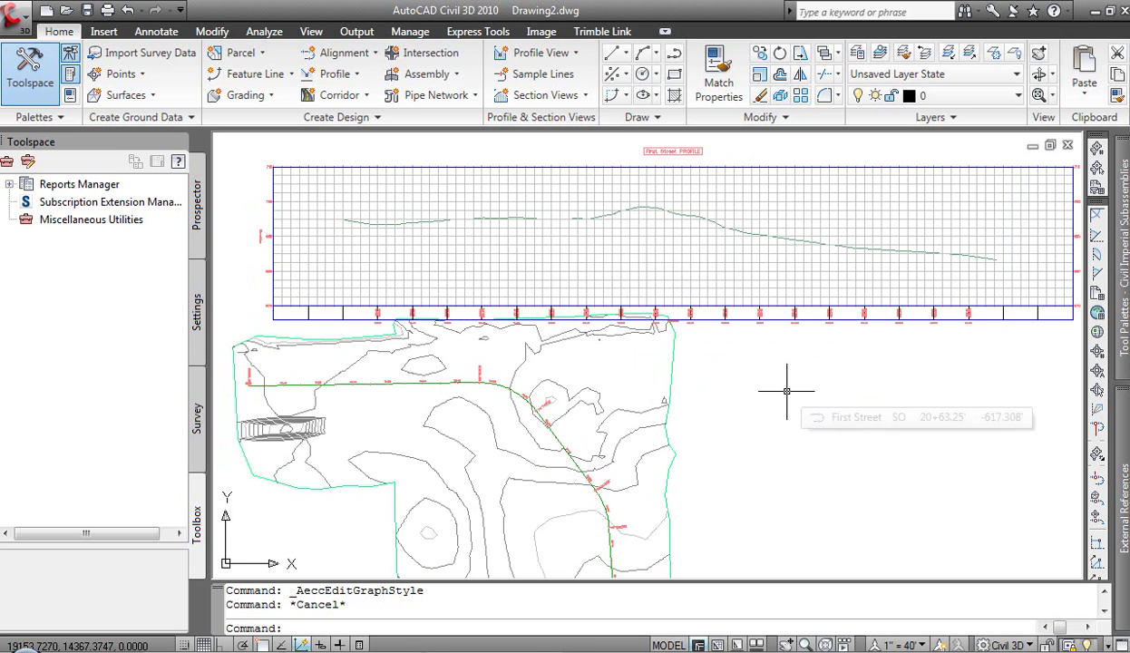
pyautogui.write('m')
pyautogui.press('Return')
pyautogui.click(675, 262)
pyautogui.press('Return')
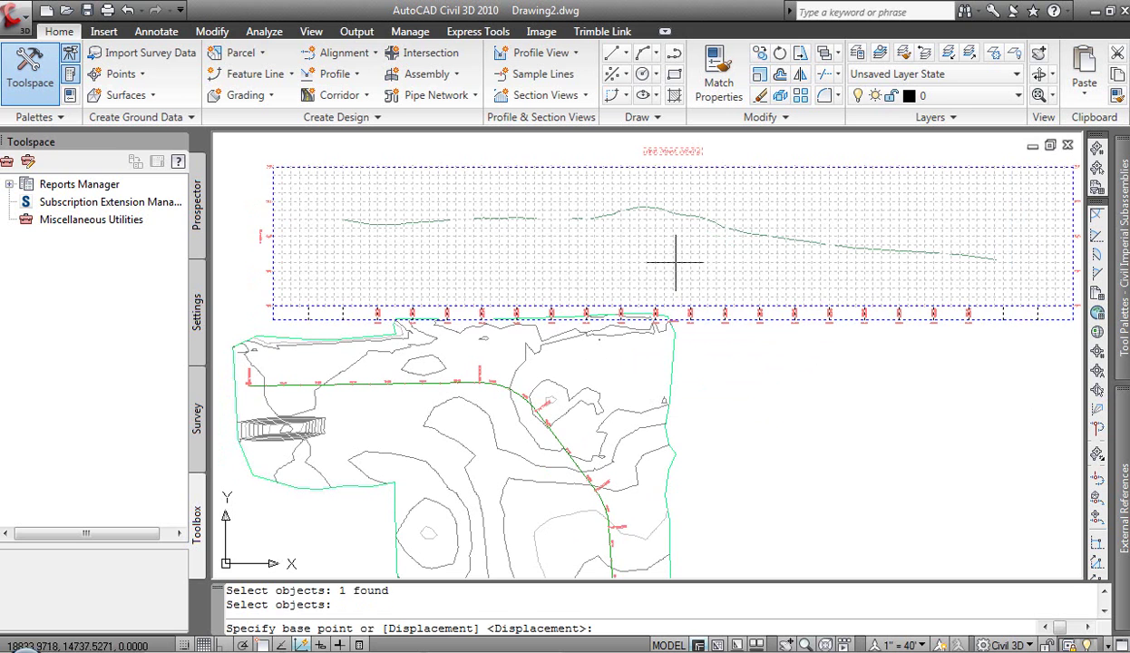
pyautogui.click(690, 273)
pyautogui.click(682, 234)
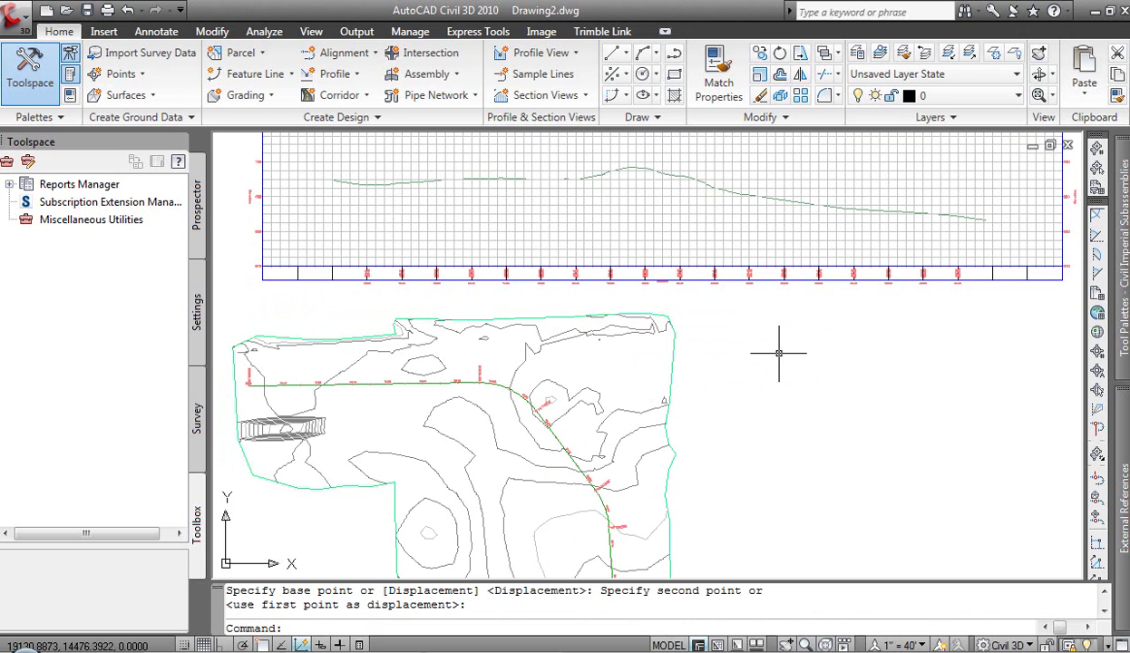
# Pan the drawing and open the Profile dropdown showing Create Surface Profile.
pyautogui.scroll(-1, 845, 432)
pyautogui.scroll(-2, 761, 448)
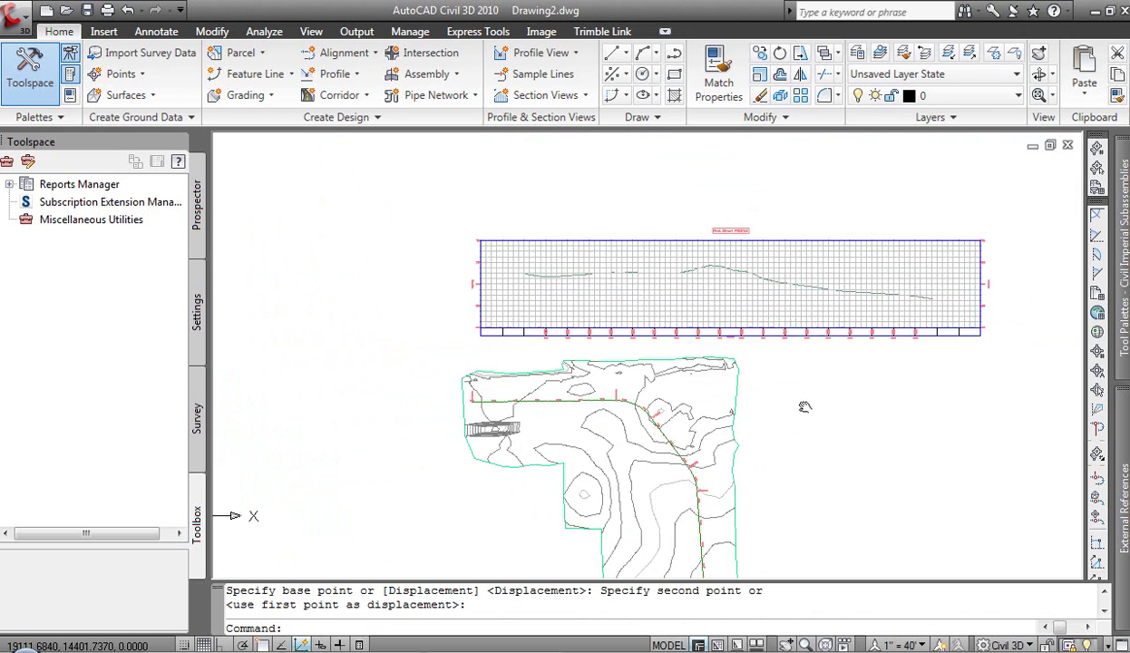
pyautogui.moveTo(804, 407); pyautogui.dragTo(661, 327, button='middle')
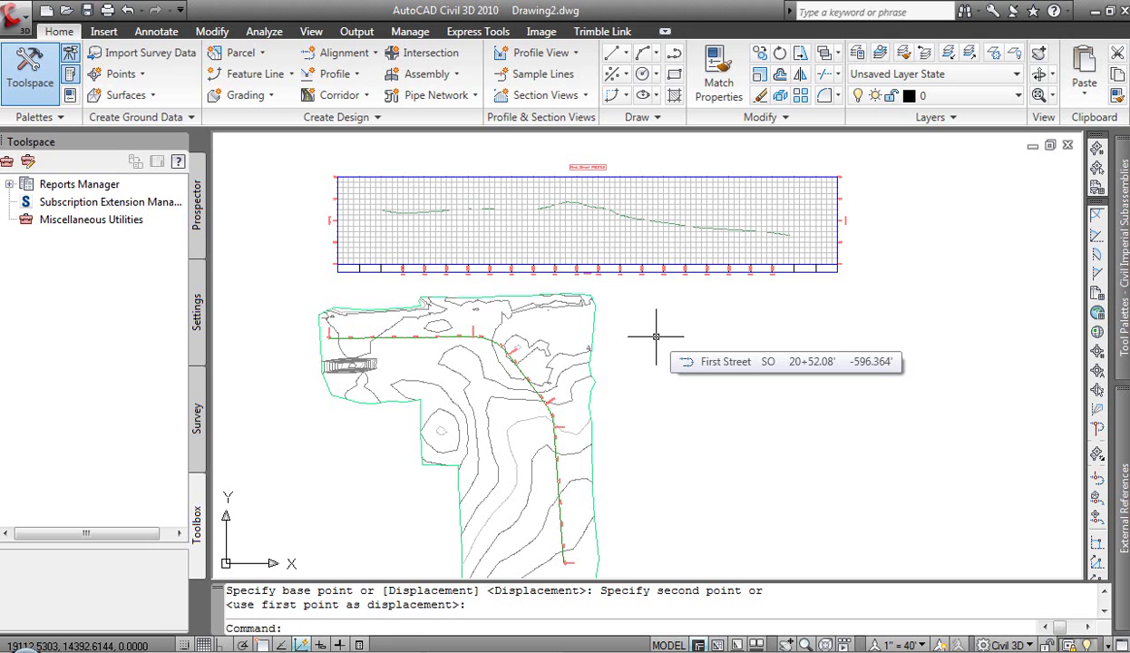
pyautogui.click(335, 73)
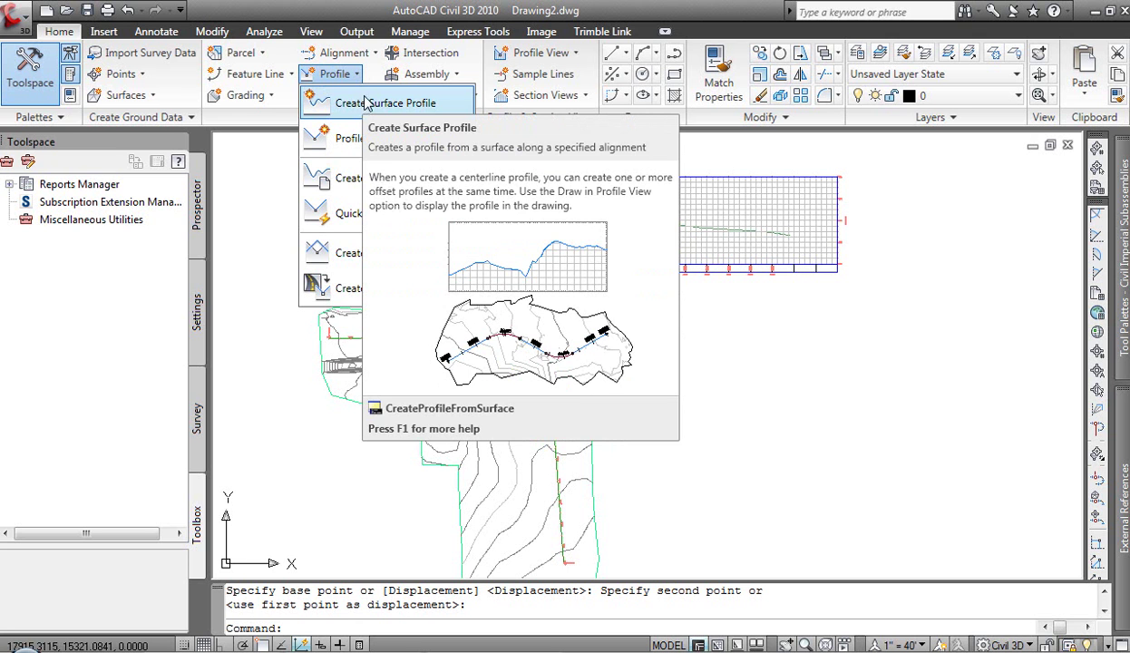
# Move the alignment and a second object slightly up and right so the ground profile redraws.
pyautogui.click(685, 324)
pyautogui.click(680, 323)
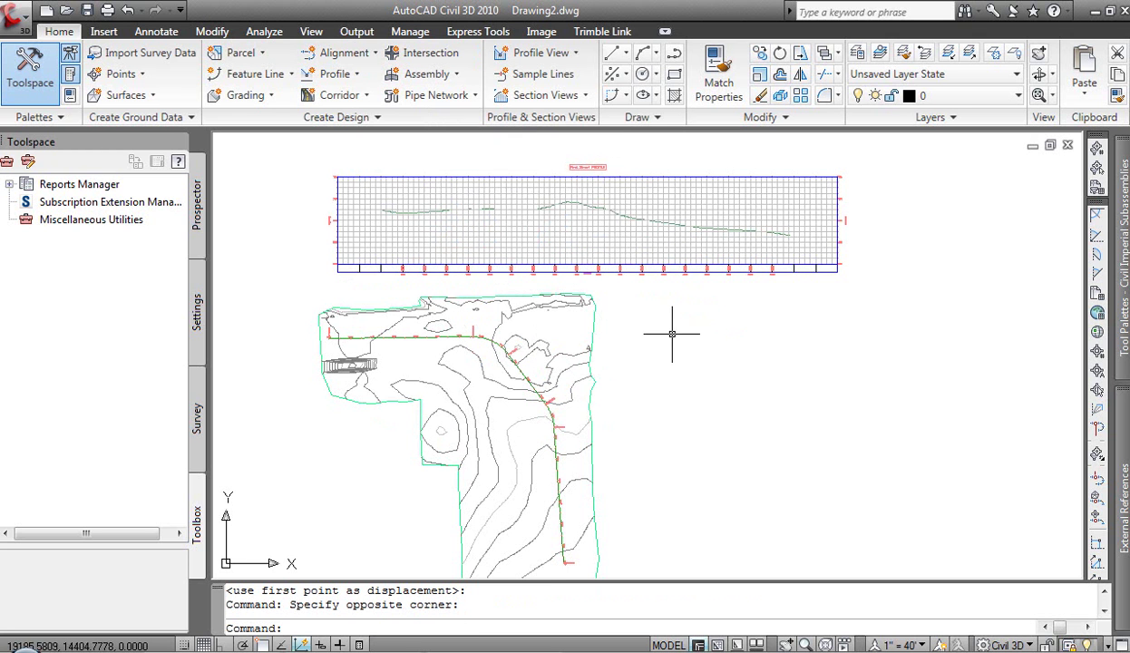
pyautogui.press('Return')
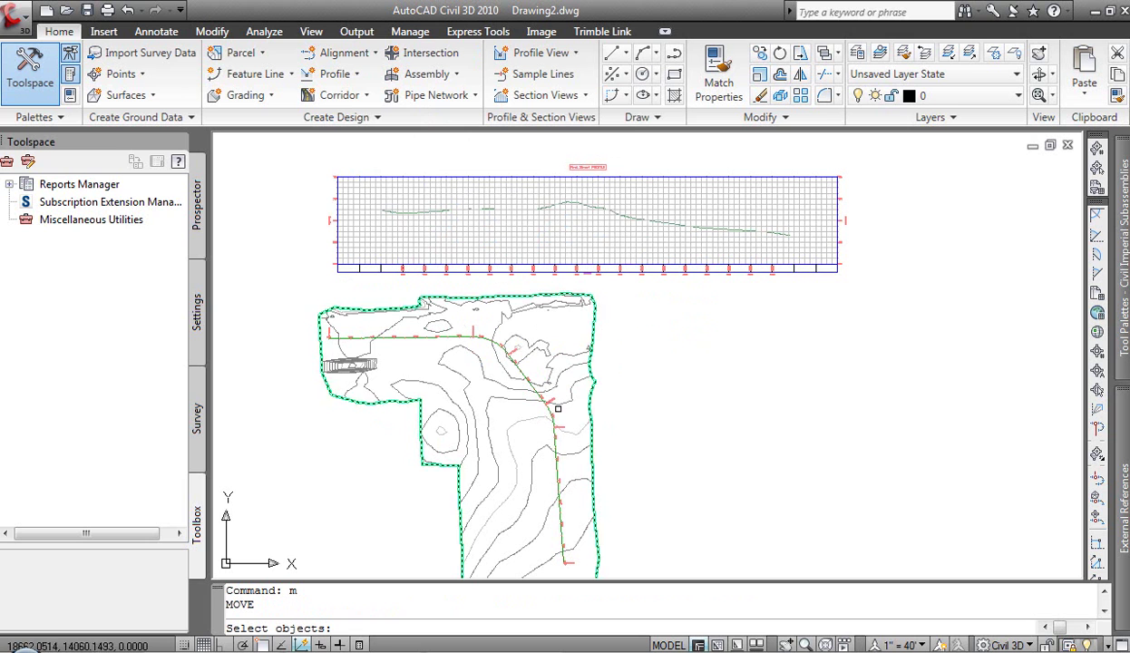
pyautogui.click(555, 473)
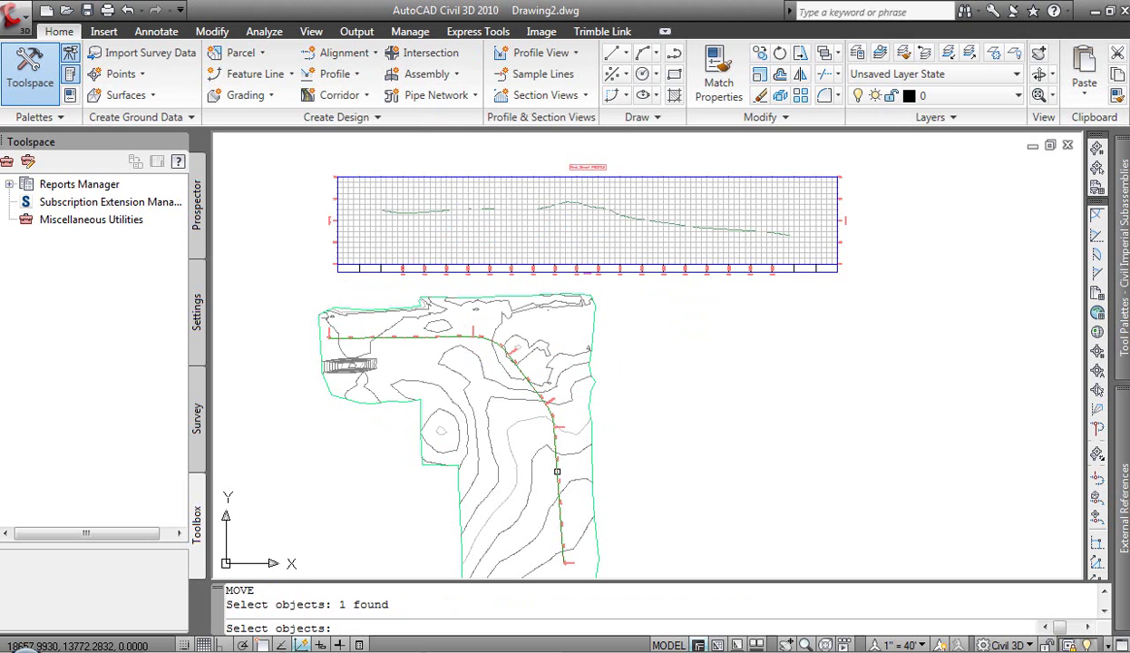
pyautogui.click(541, 463)
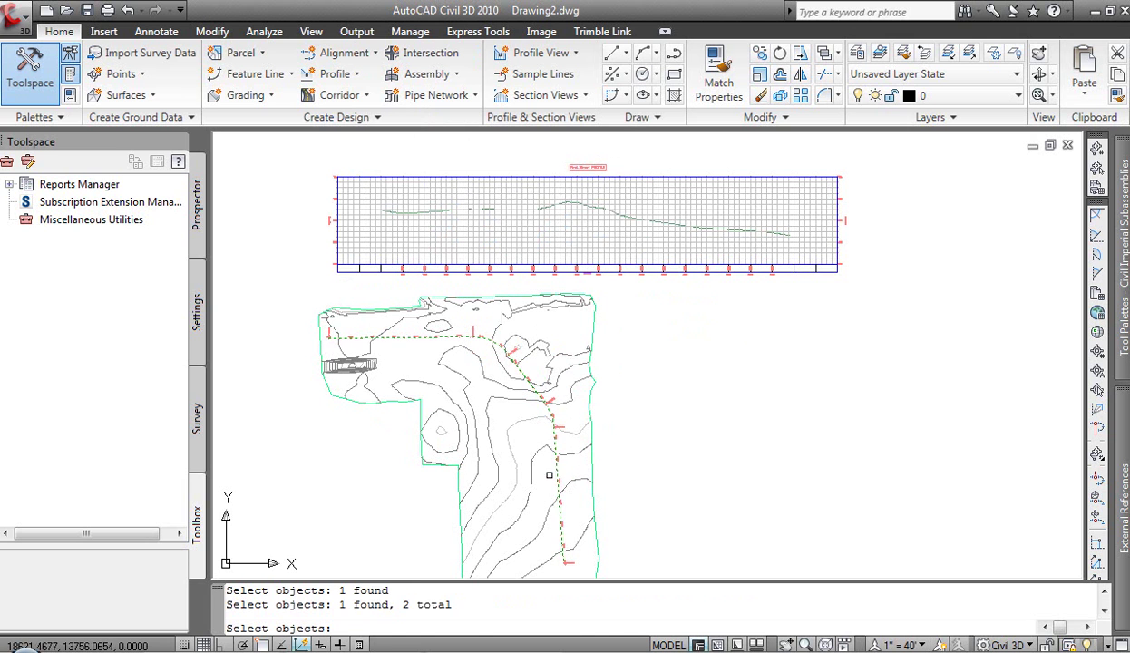
pyautogui.press('Return')
pyautogui.click(546, 471)
pyautogui.click(550, 465)
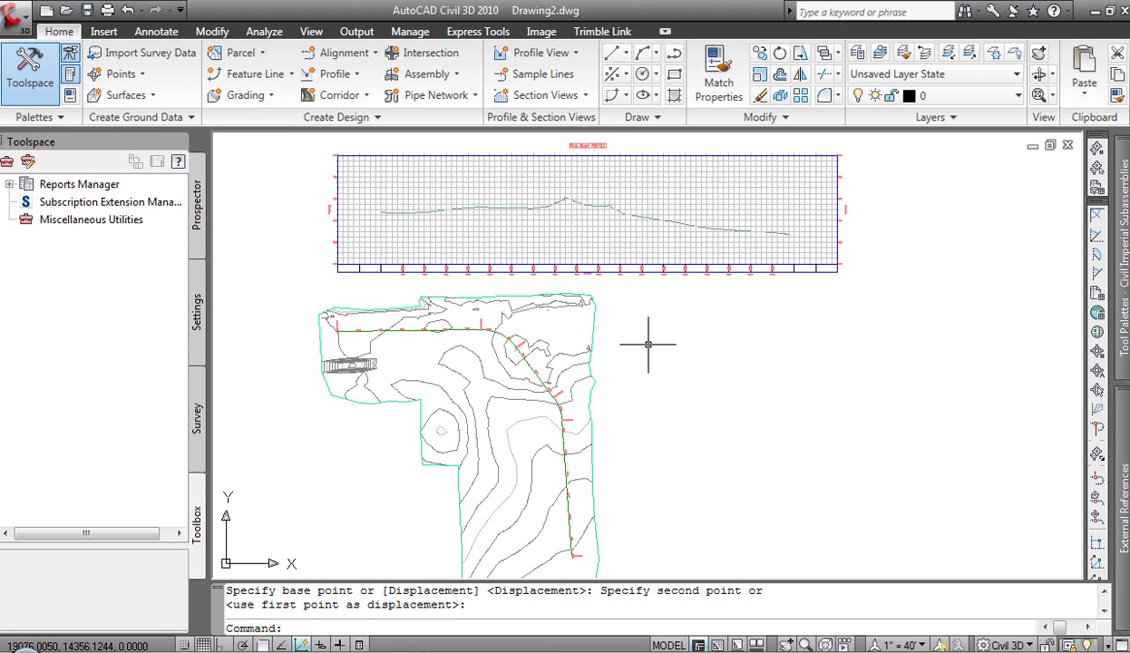
pyautogui.moveTo(647, 334)
pyautogui.mouseDown(button='middle')
pyautogui.moveTo(694, 306)
pyautogui.moveTo(719, 303)
pyautogui.moveTo(719, 317)
pyautogui.mouseUp(button='middle')
pyautogui.scroll(3, 617, 227)
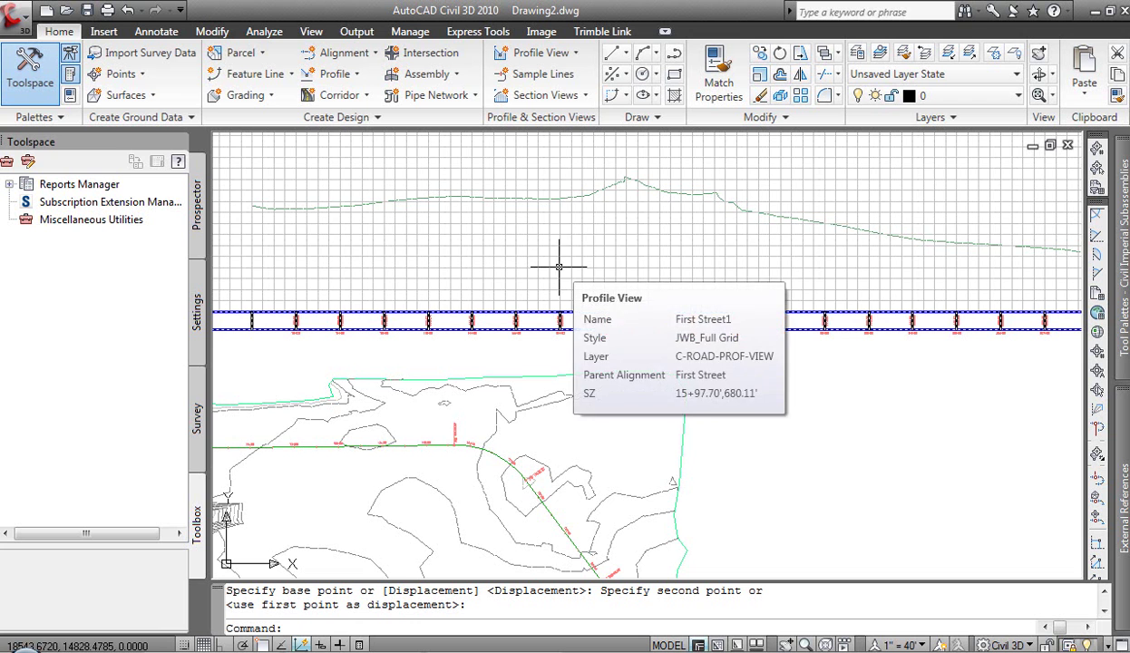
pyautogui.scroll(-3, 585, 292)
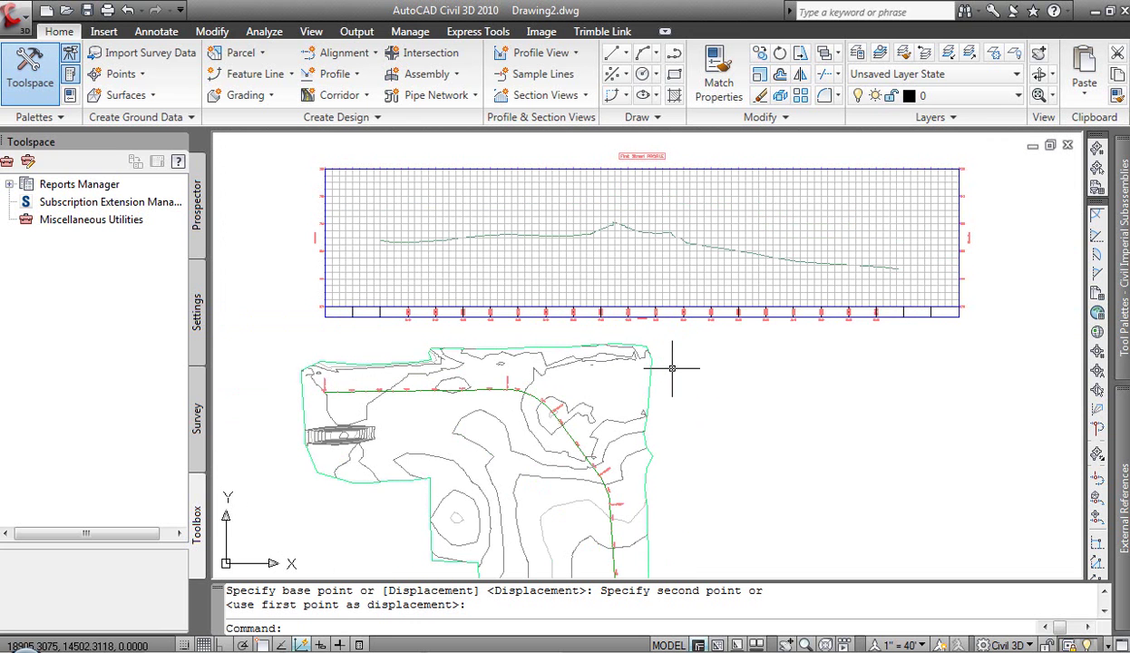
pyautogui.moveTo(671, 360)
pyautogui.mouseDown(button='middle')
pyautogui.moveTo(612, 314)
pyautogui.moveTo(587, 318)
pyautogui.mouseUp(button='middle')
pyautogui.scroll(-2, 674, 375)
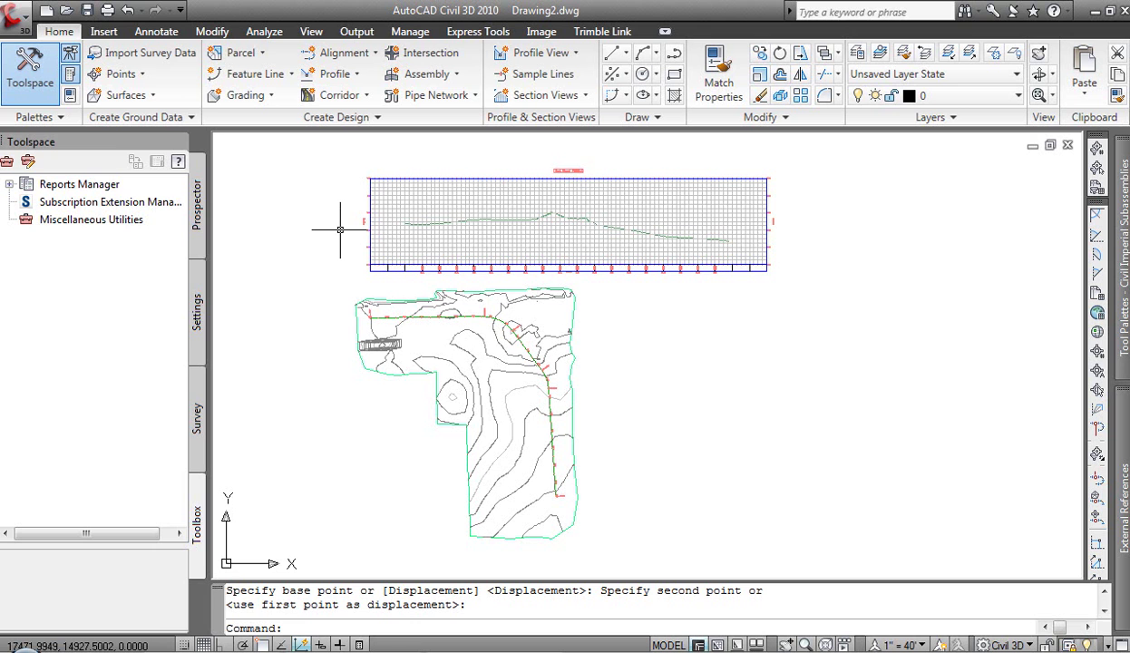
# In Prospector, expand Alignments > Centerline Alignments to First Street and widen the Toolspace.
pyautogui.click(195, 227)
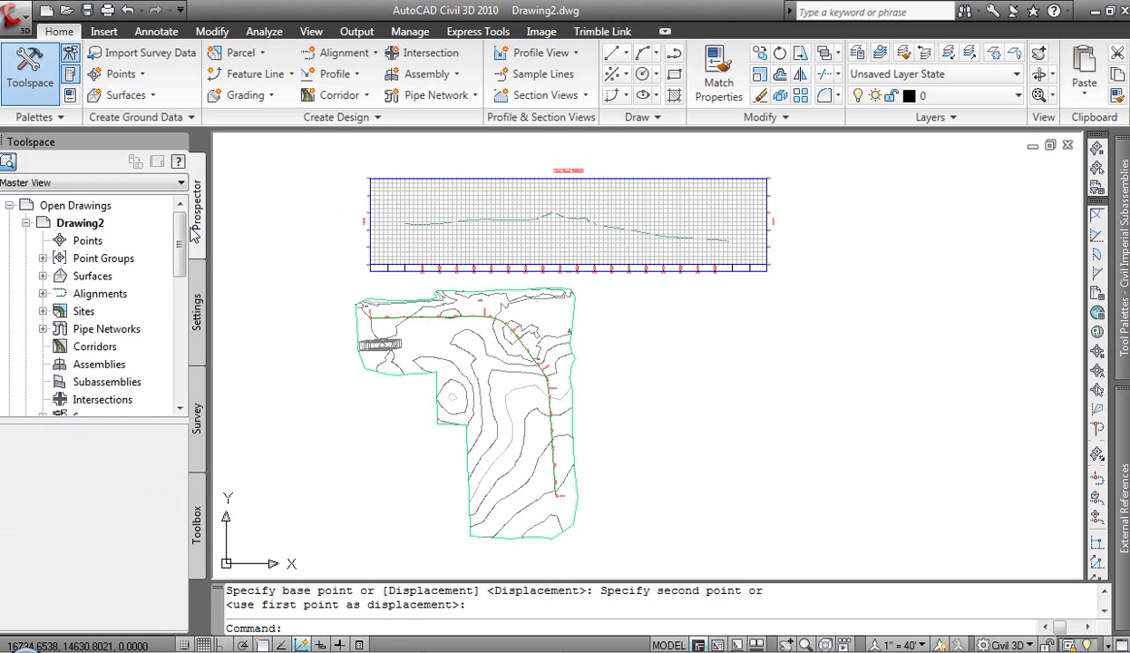
pyautogui.scroll(-1, 181, 240)
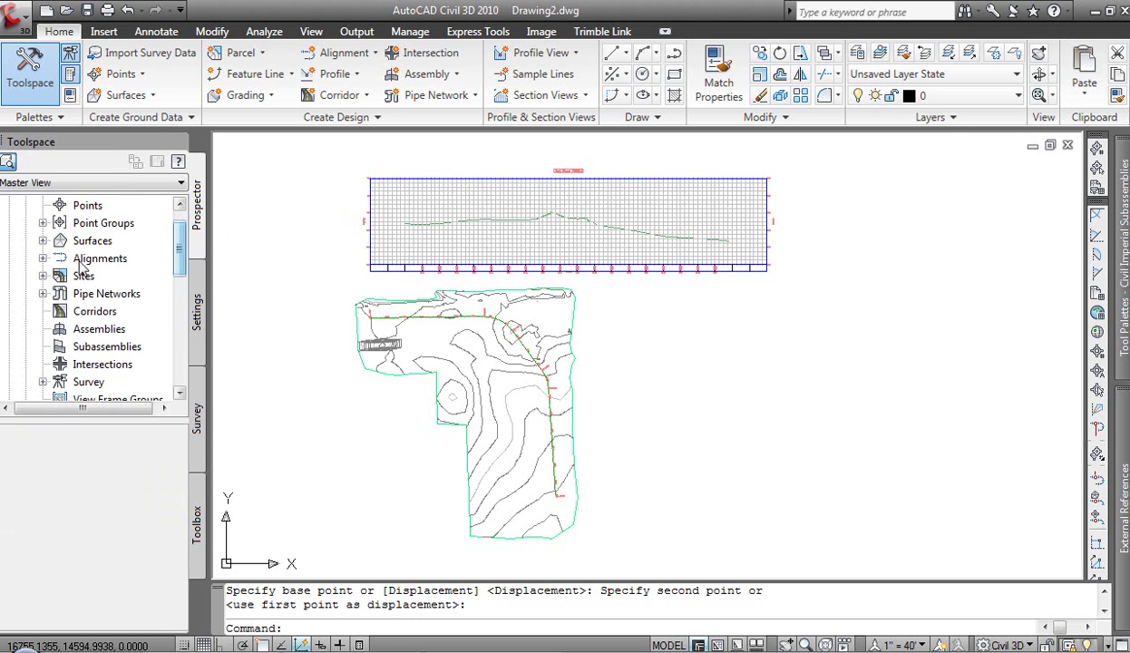
pyautogui.click(42, 259)
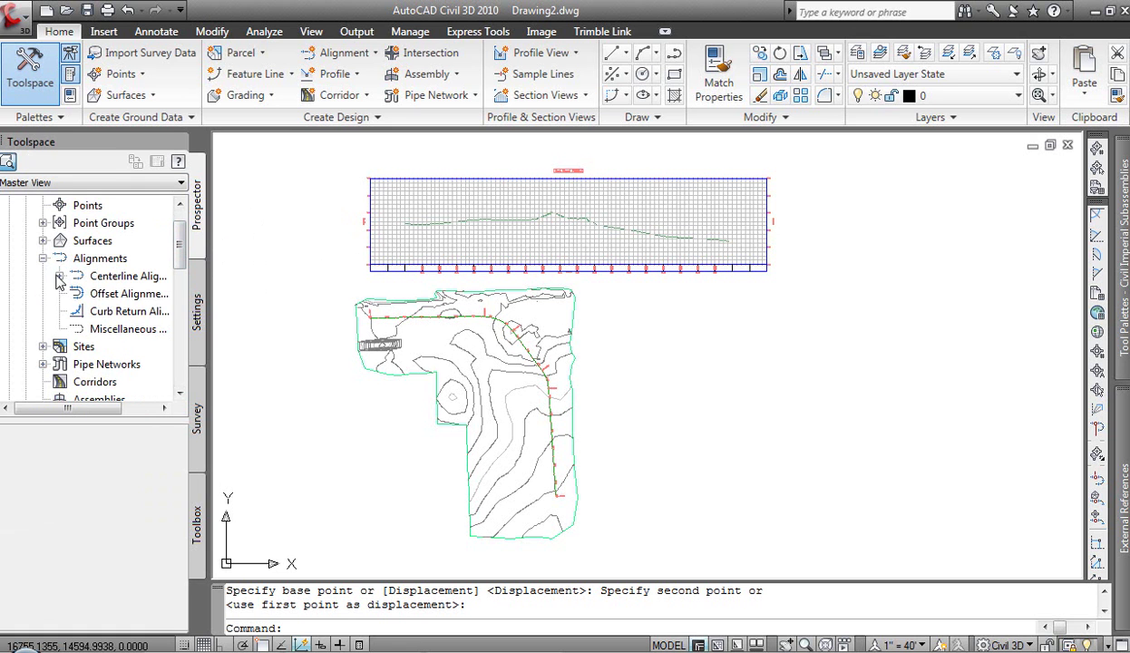
pyautogui.click(59, 276)
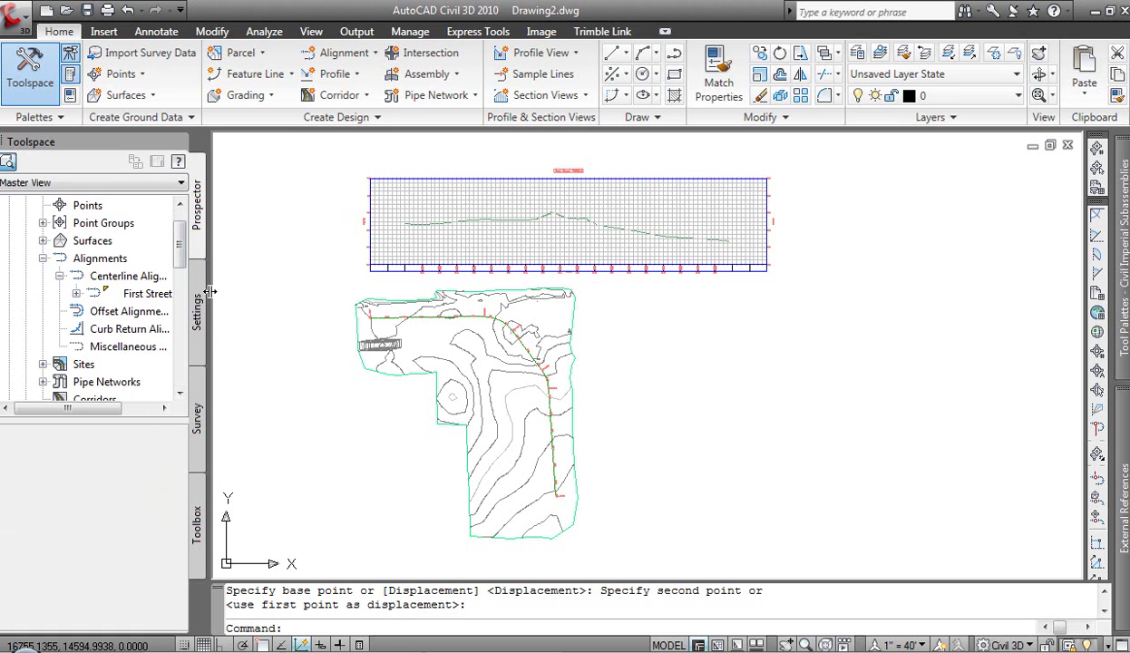
pyautogui.moveTo(209, 294); pyautogui.dragTo(270, 297)
# Export the First Street alignment and its existing-ground profile to LandXML version 1.1.
pyautogui.click(77, 293)
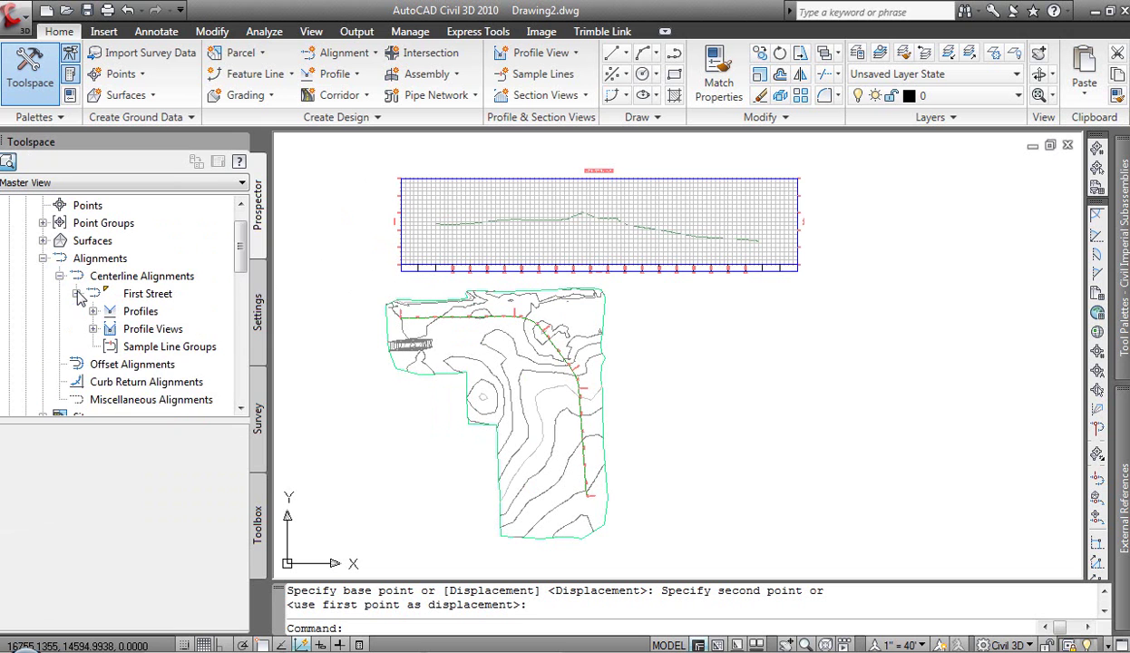
pyautogui.rightClick(133, 298)
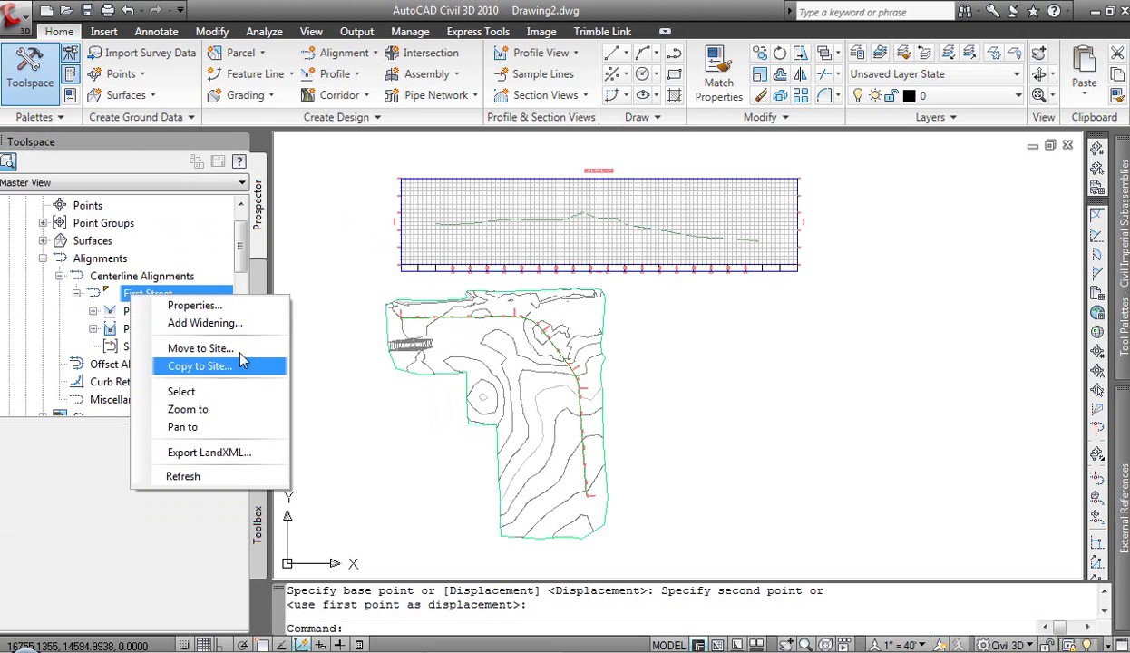
pyautogui.click(218, 451)
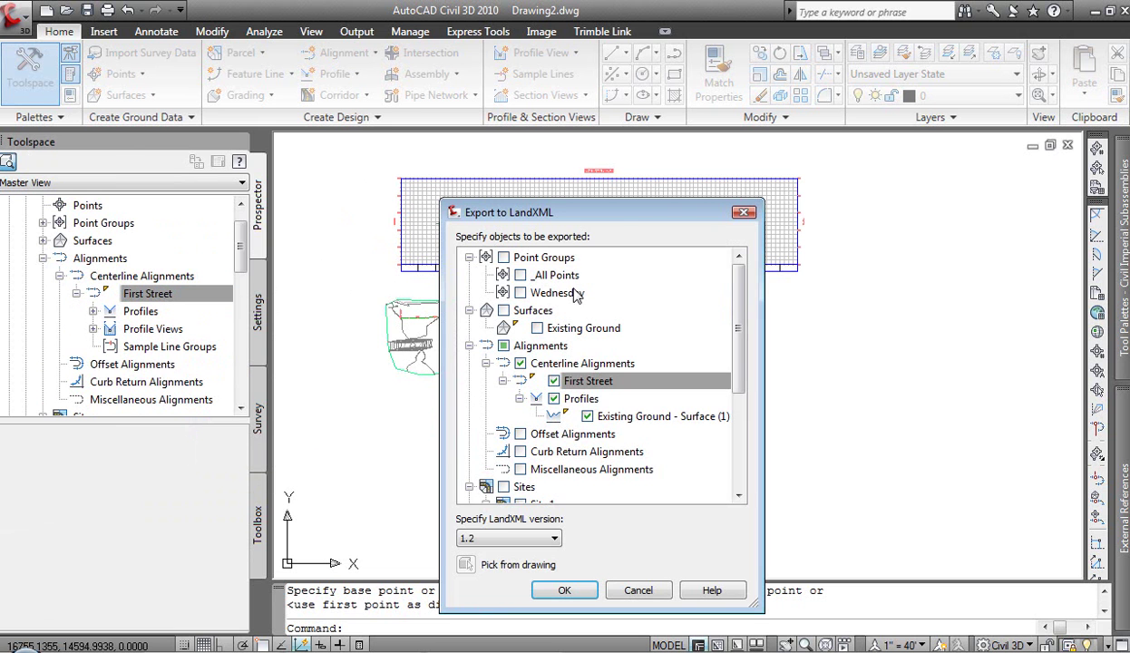
pyautogui.moveTo(598, 204)
pyautogui.mouseDown()
pyautogui.moveTo(589, 163)
pyautogui.moveTo(532, 93)
pyautogui.mouseUp()
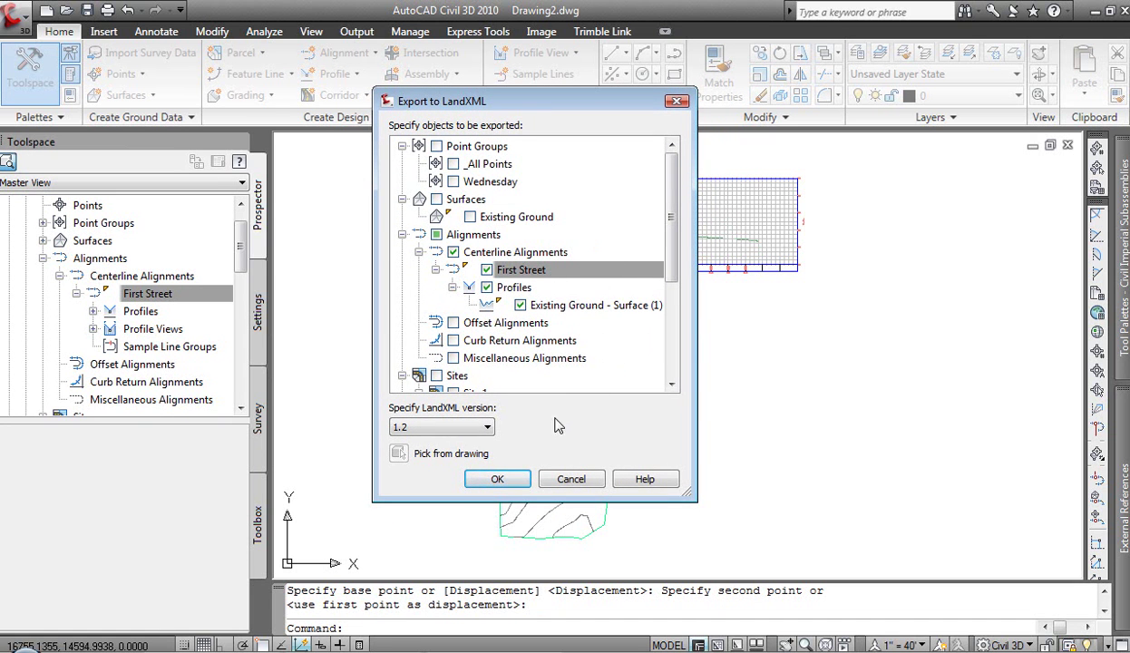
pyautogui.click(486, 432)
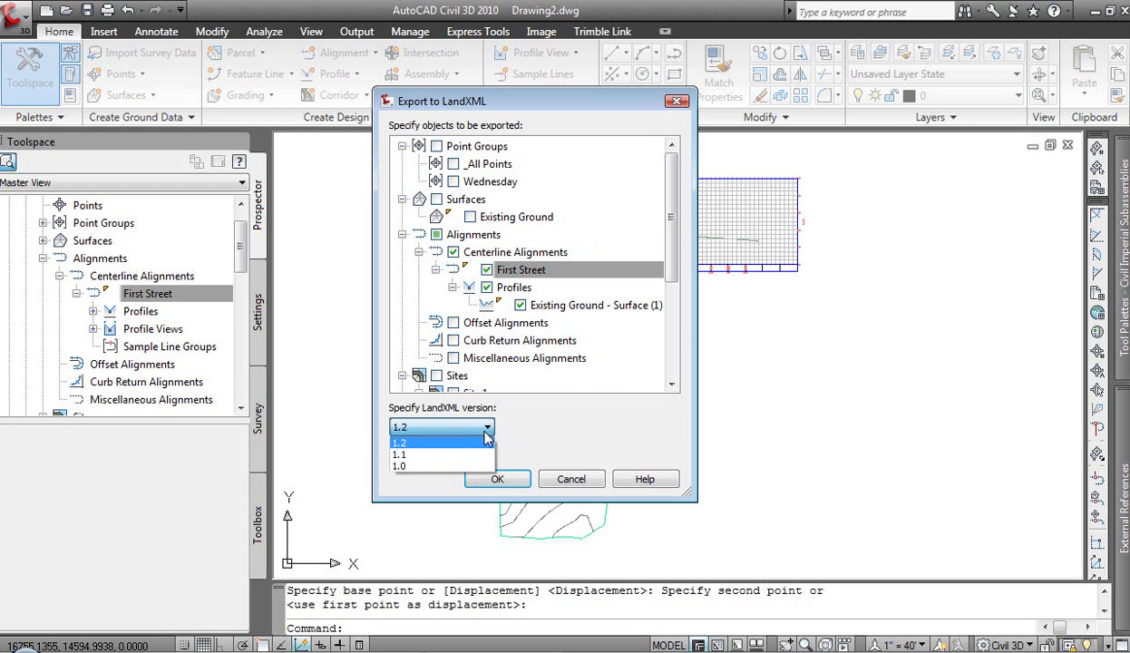
pyautogui.click(414, 455)
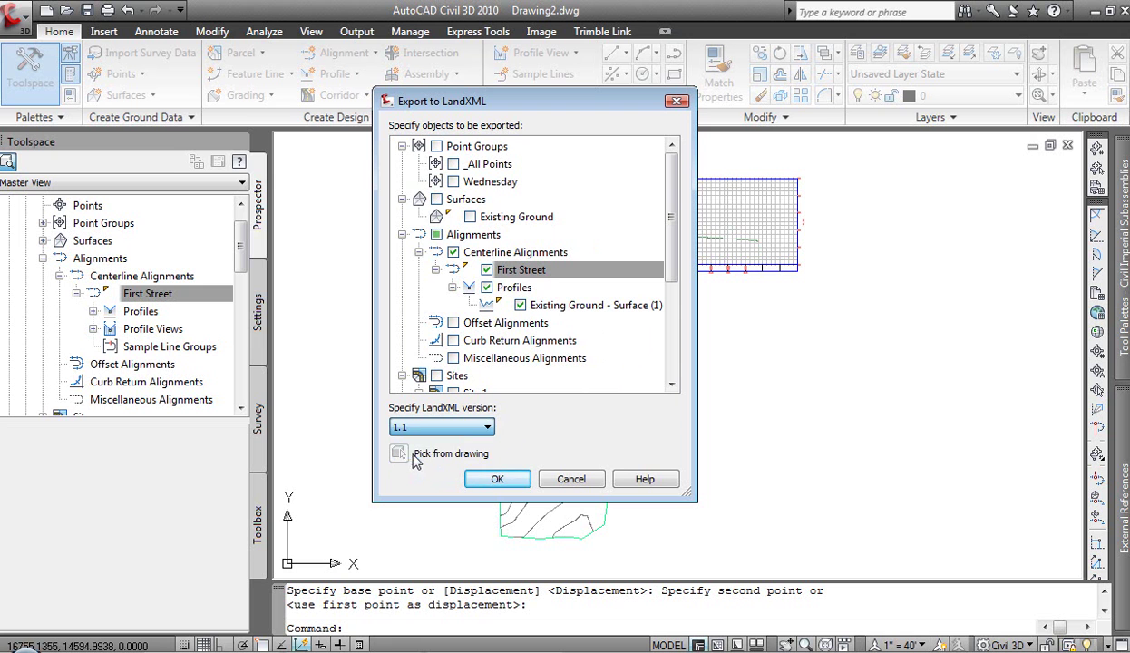
pyautogui.click(494, 481)
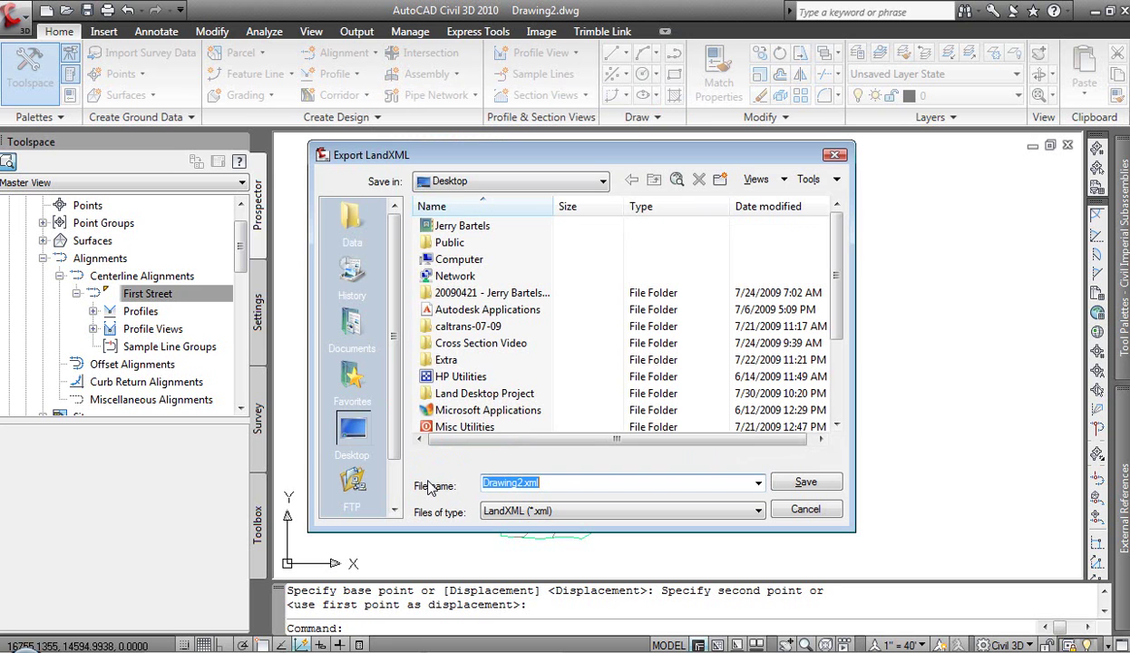
# Save the LandXML export as Existing Profile.xml on the Desktop.
pyautogui.click(513, 482)
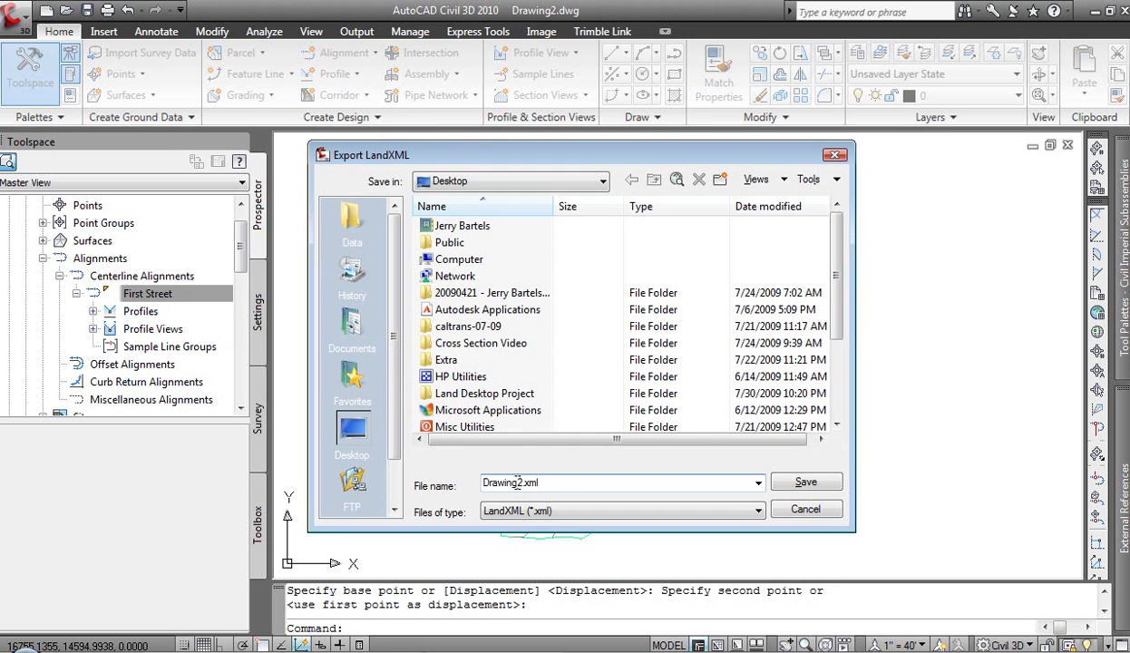
pyautogui.moveTo(521, 482); pyautogui.dragTo(472, 487)
pyautogui.write('Exist')
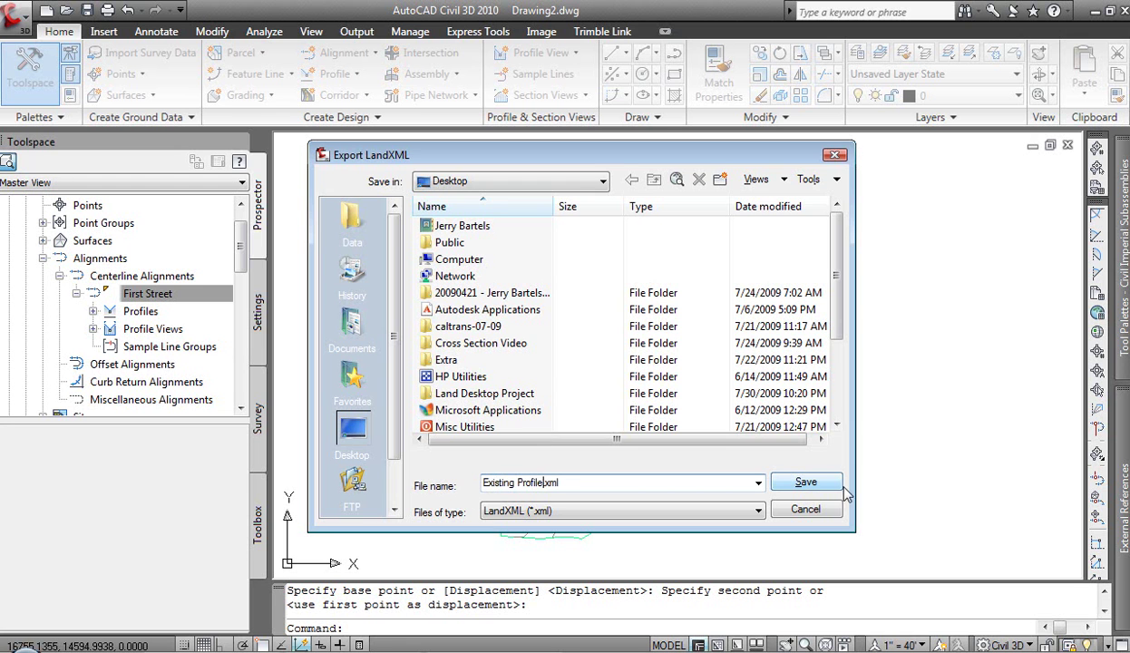
pyautogui.click(812, 484)
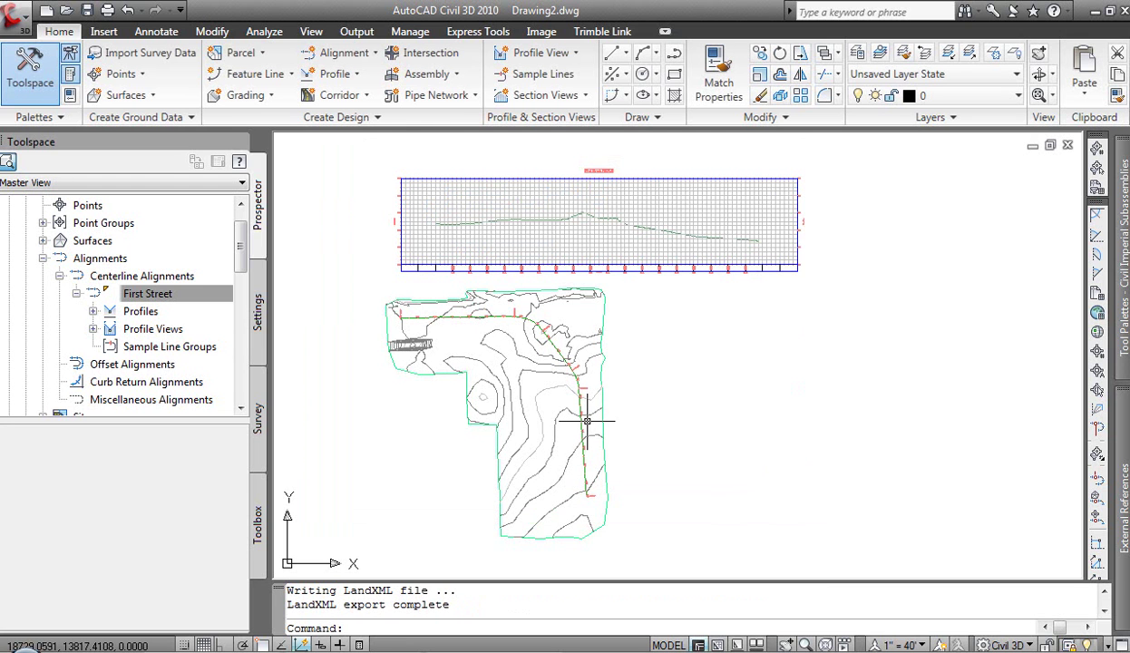
# Switch to Land Desktop Companion 2009 and zoom around Existing Profile.dwg's contour plan and profile grid.
pyautogui.hotkey('alt', 'Tab')
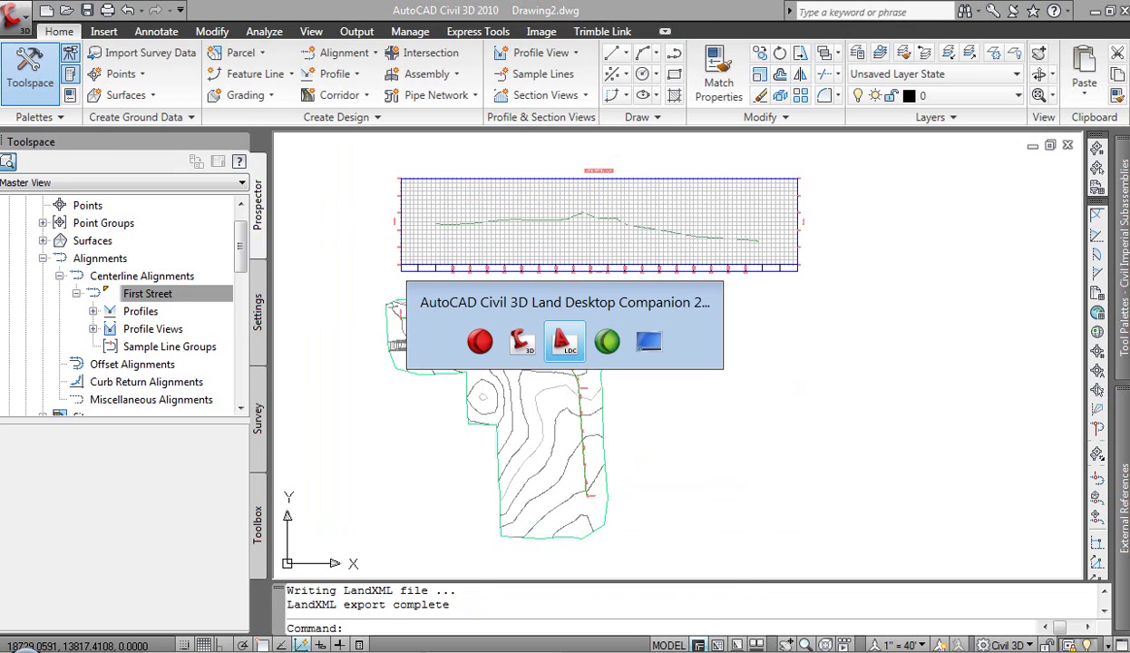
pyautogui.scroll(-2, 580, 232)
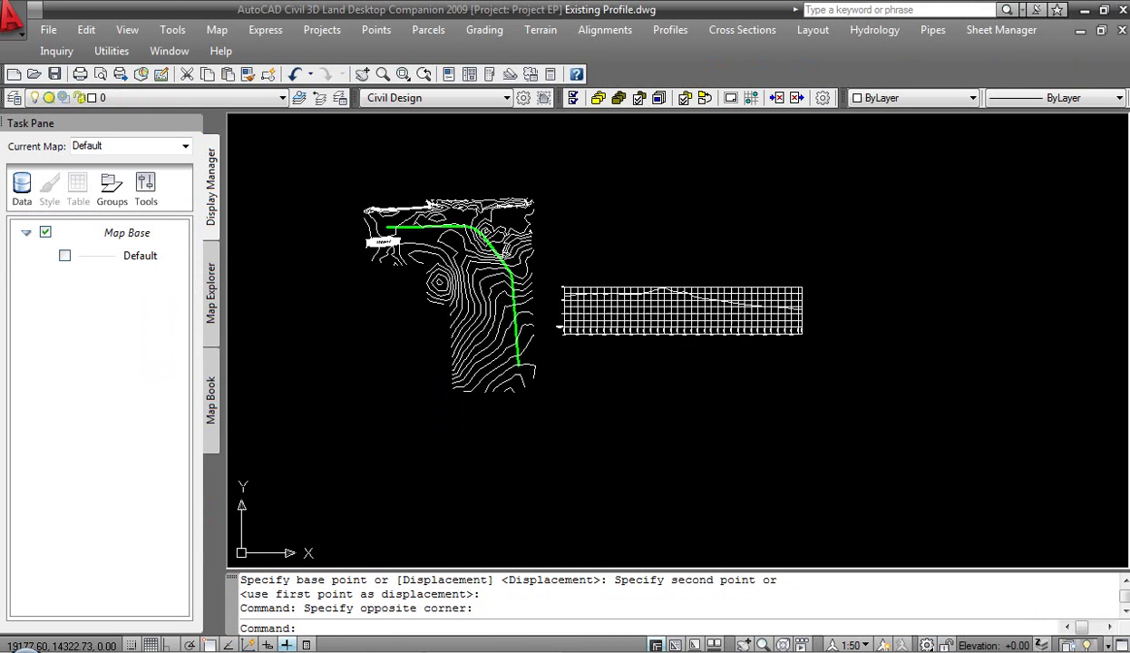
pyautogui.scroll(1, 580, 245)
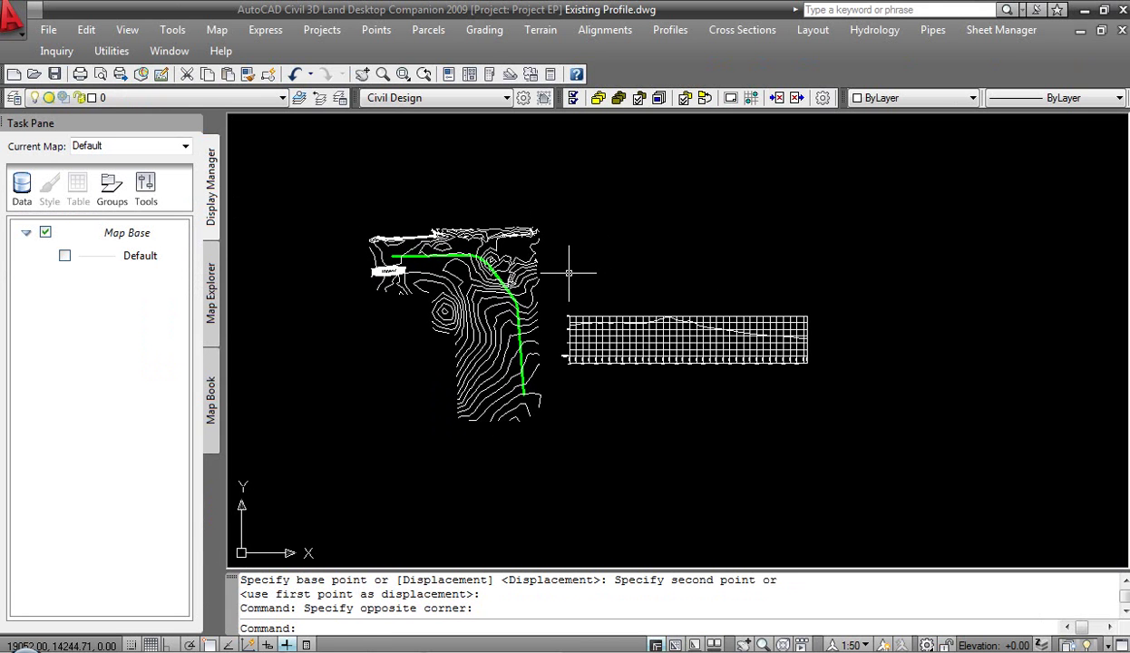
pyautogui.scroll(2, 569, 290)
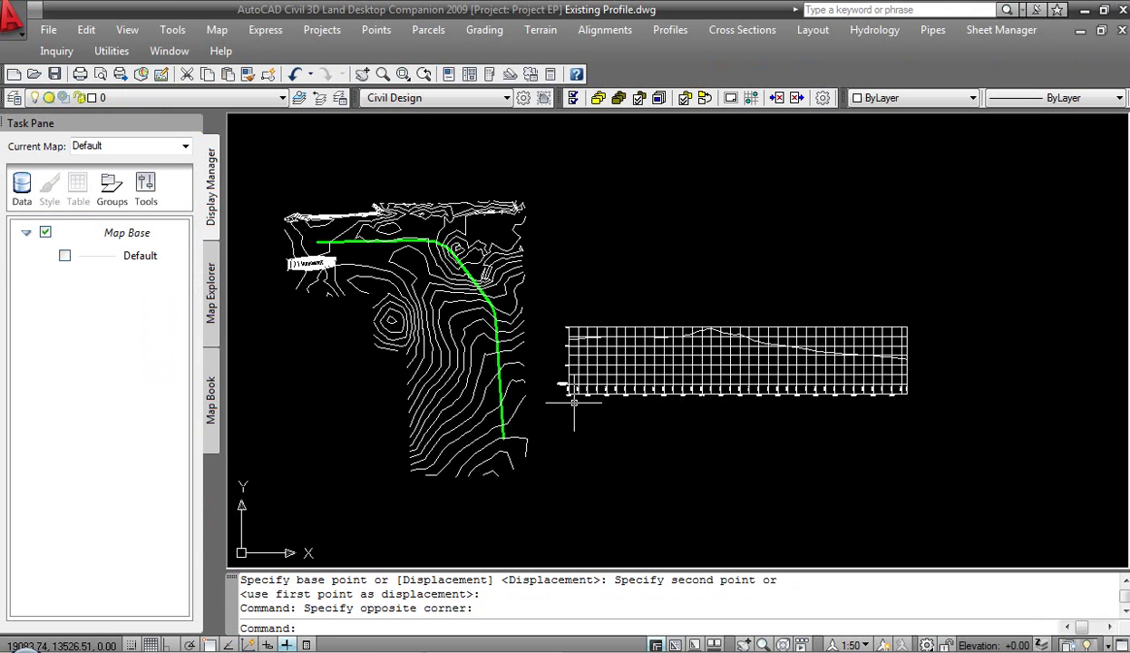
pyautogui.scroll(5, 589, 393)
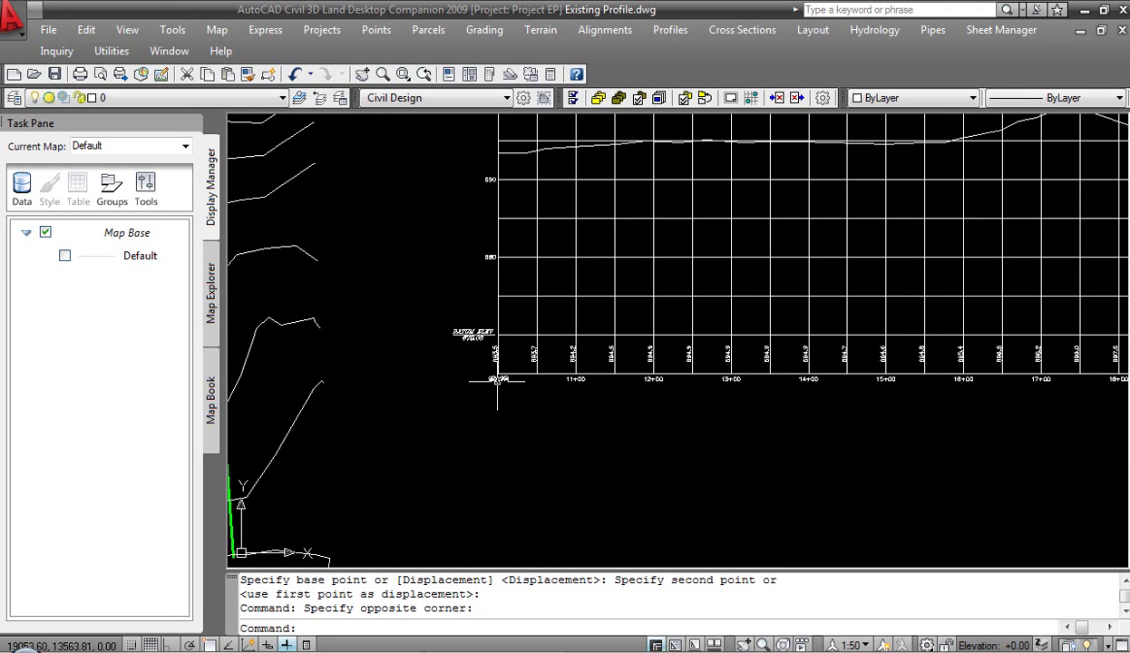
pyautogui.scroll(5, 496, 381)
pyautogui.scroll(-4, 491, 386)
pyautogui.scroll(-5, 491, 386)
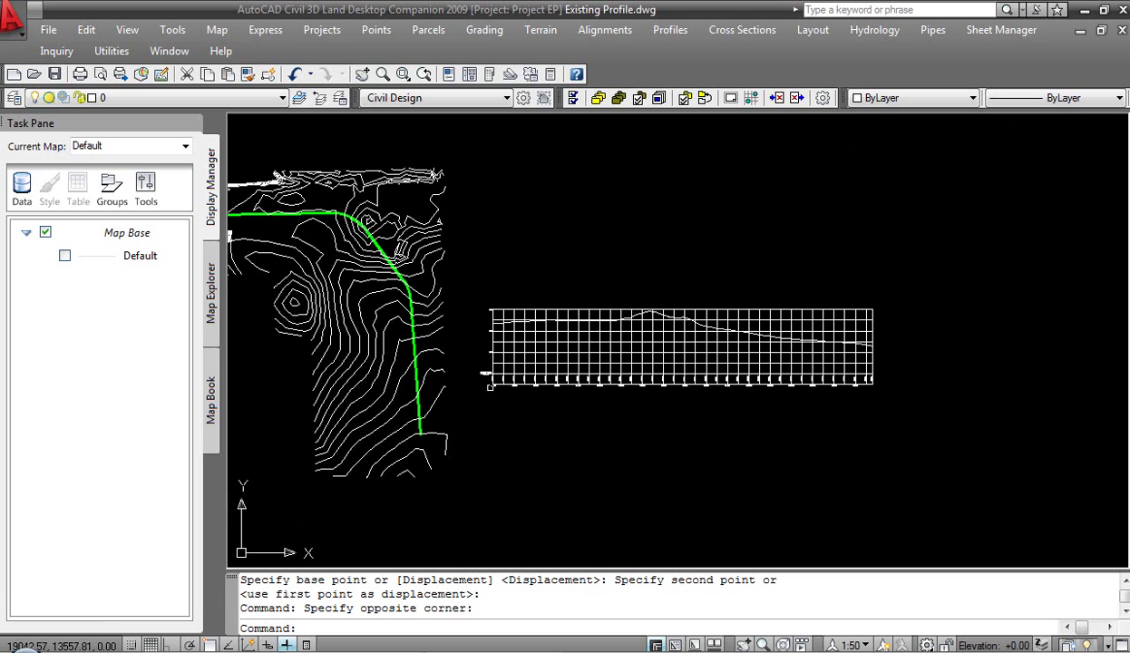
pyautogui.scroll(-1, 544, 377)
pyautogui.scroll(1, 580, 385)
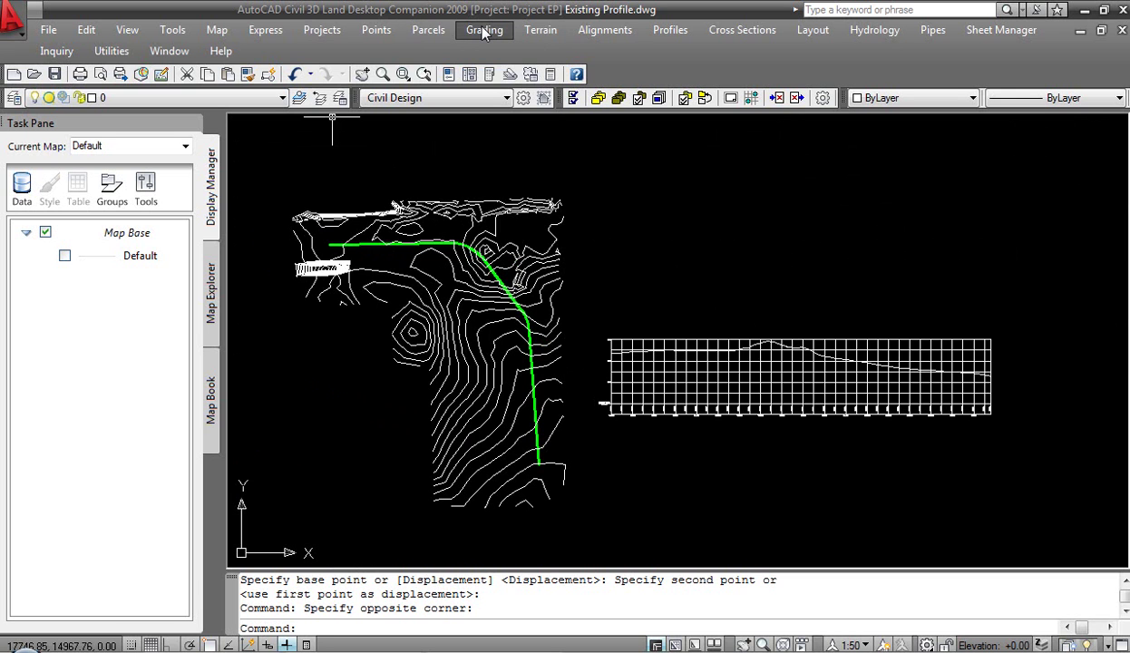
# Start a project LandXML import and open Existing Profile.xml from the Desktop, cancelling a stray installer.
pyautogui.click(327, 31)
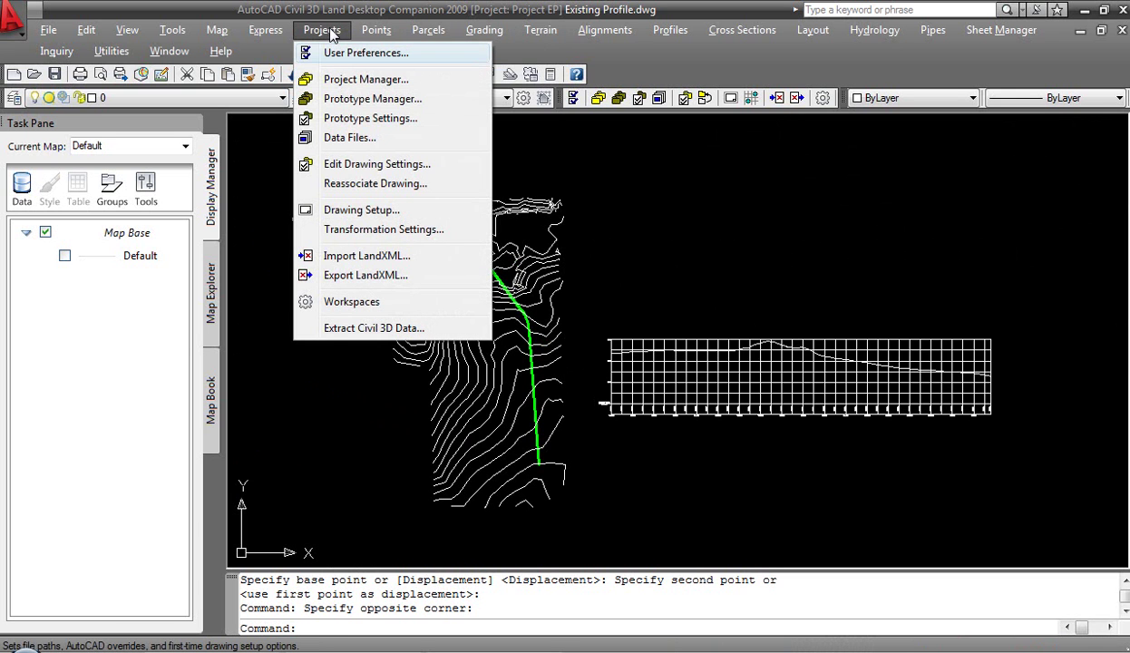
pyautogui.click(382, 255)
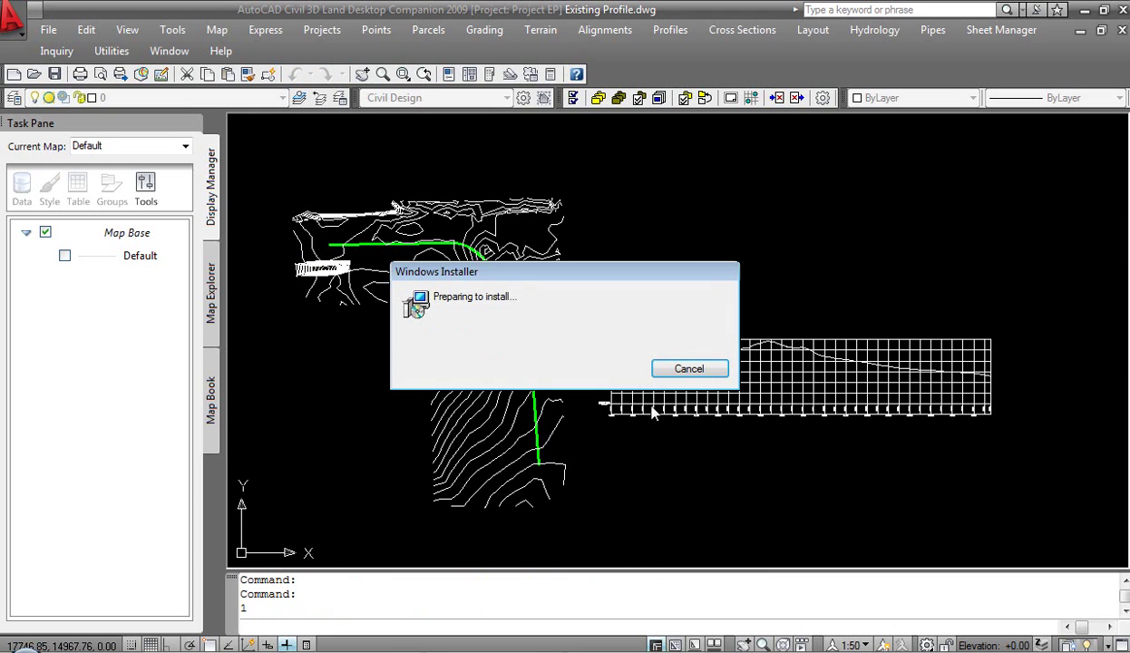
pyautogui.click(687, 368)
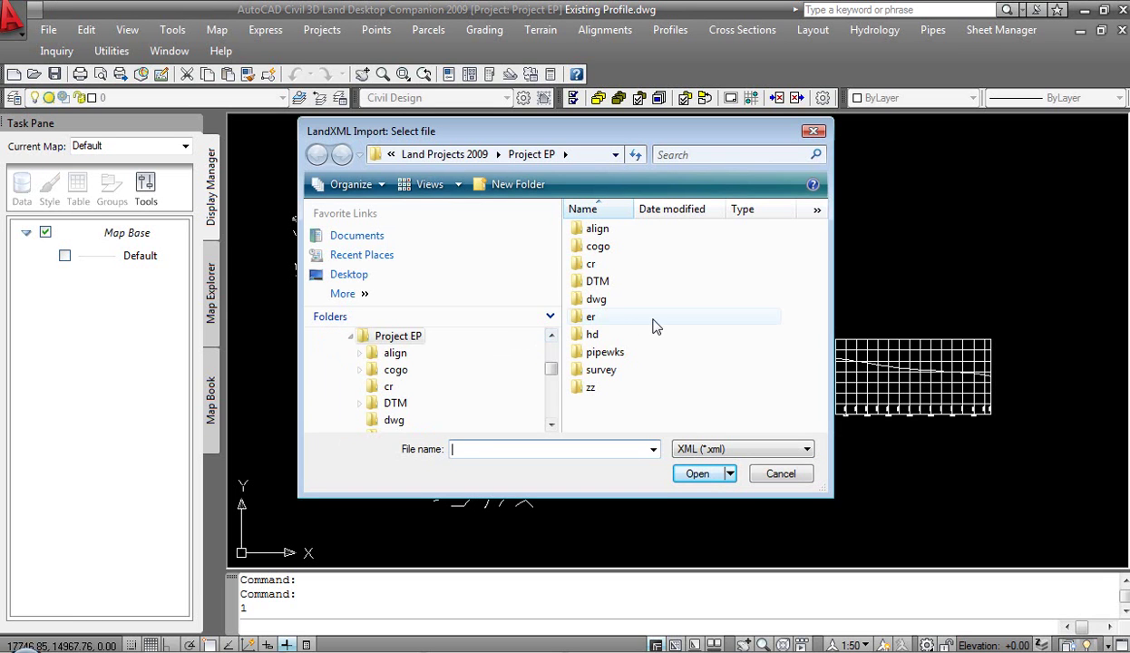
pyautogui.click(348, 274)
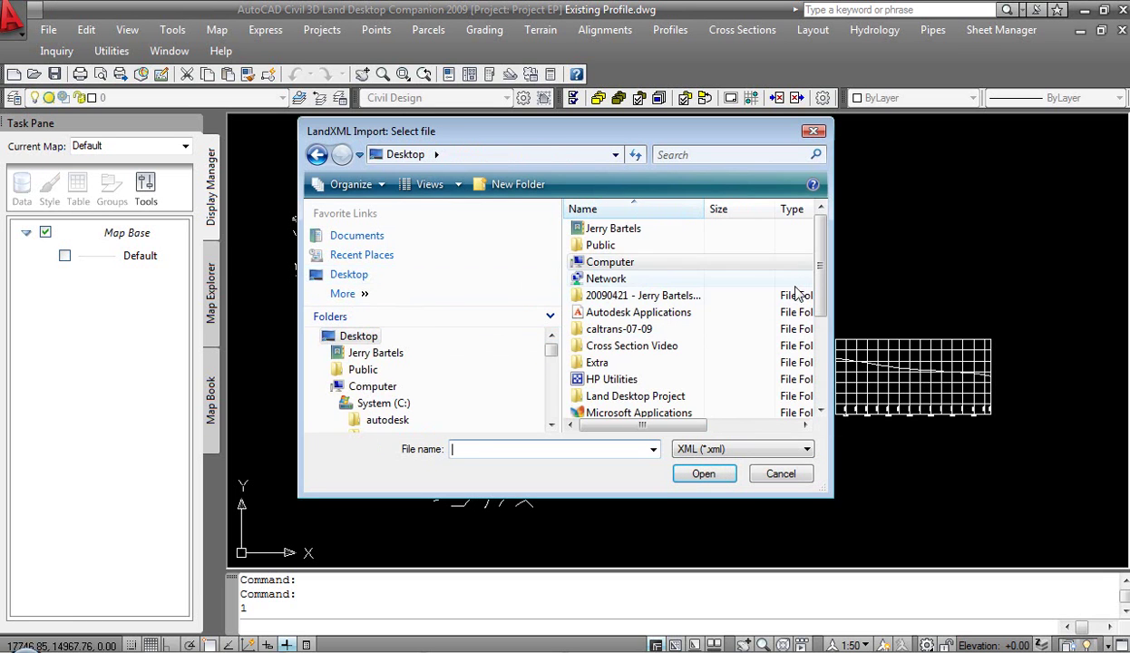
pyautogui.moveTo(819, 267); pyautogui.dragTo(821, 349)
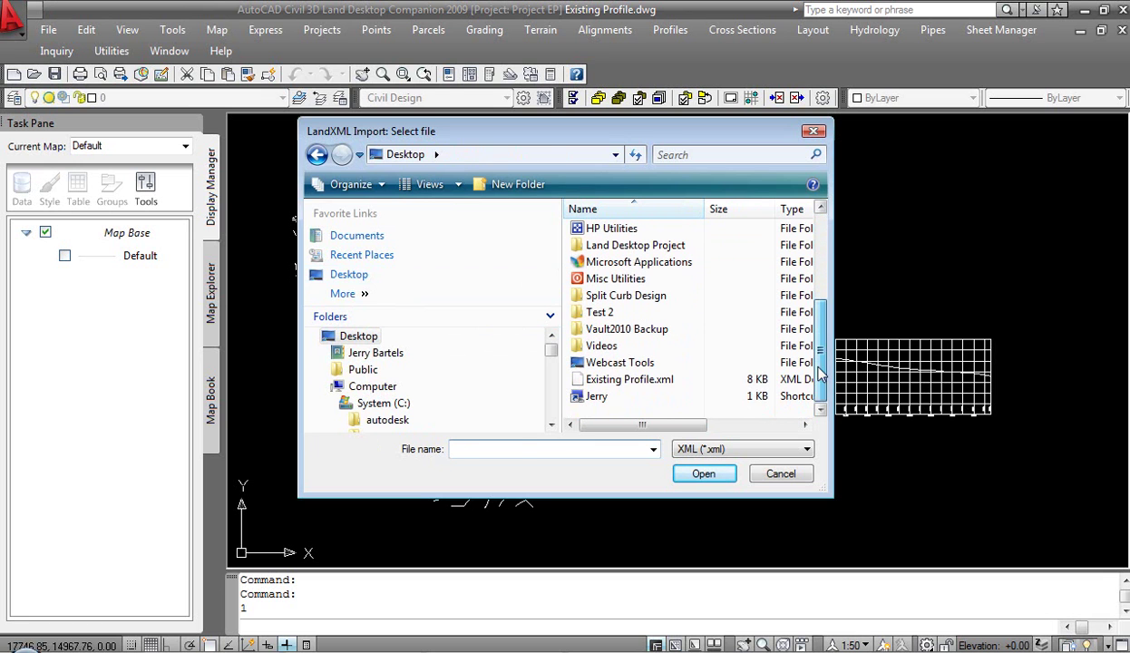
pyautogui.click(629, 379)
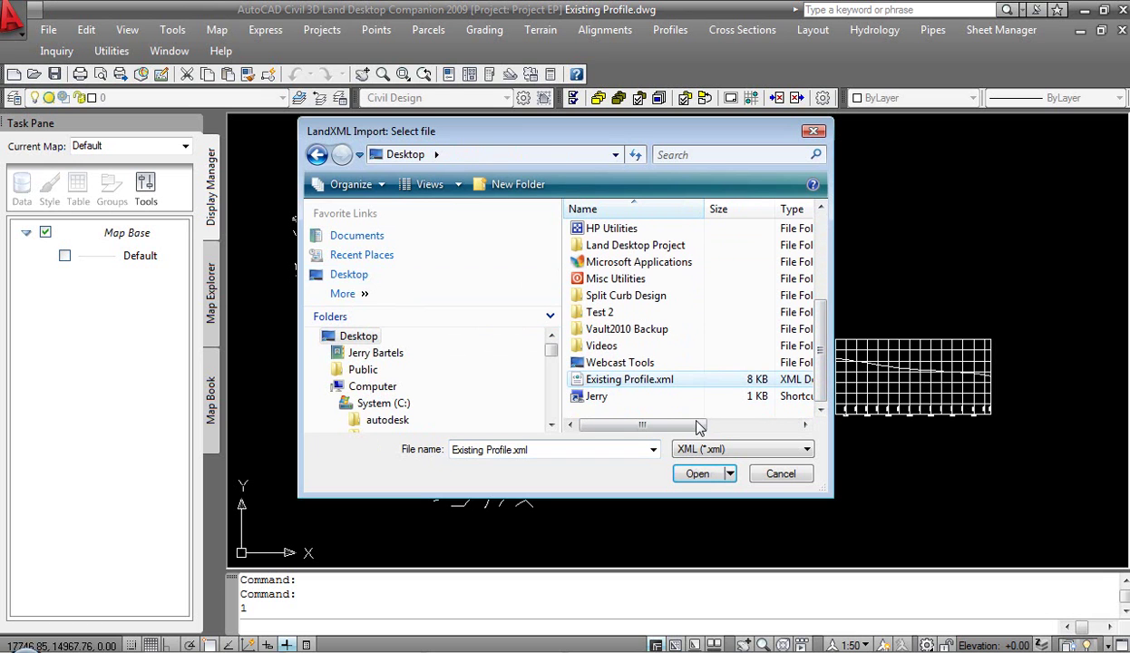
pyautogui.click(699, 474)
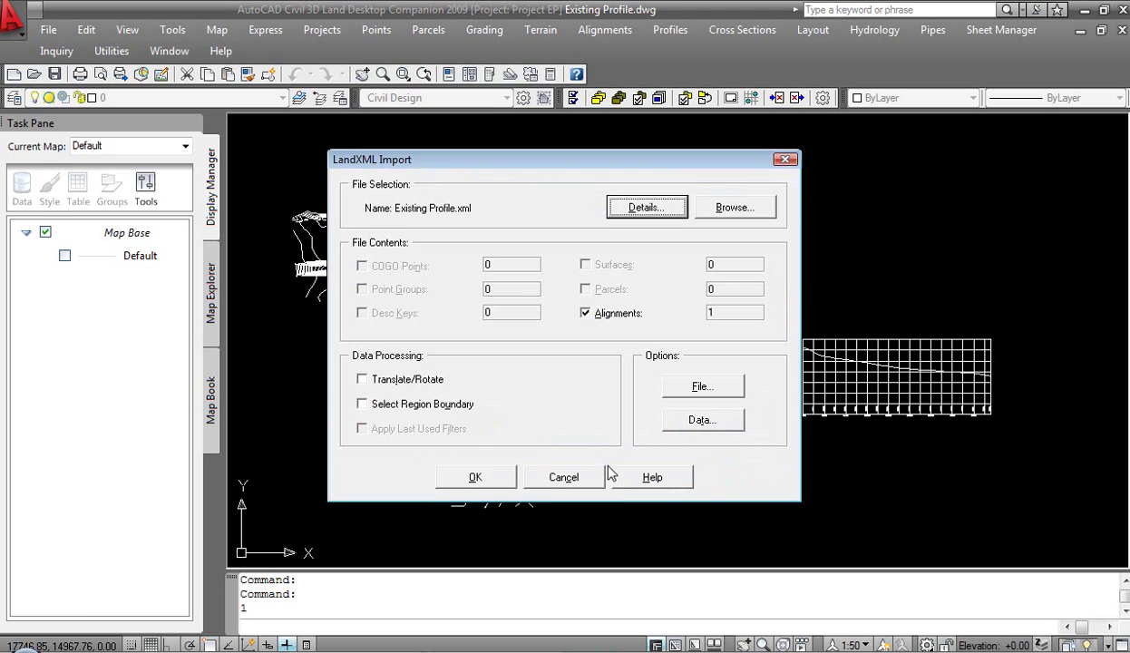
# Accept the import checks and import the alignment with Overwrite set for conflicts.
pyautogui.click(475, 478)
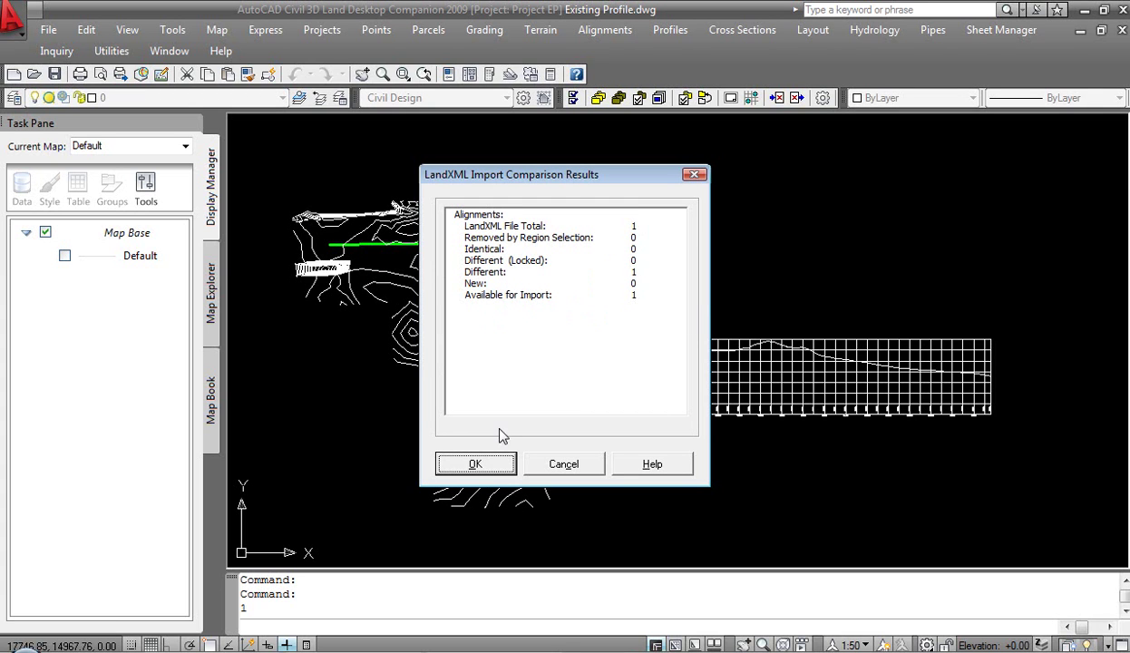
pyautogui.click(477, 464)
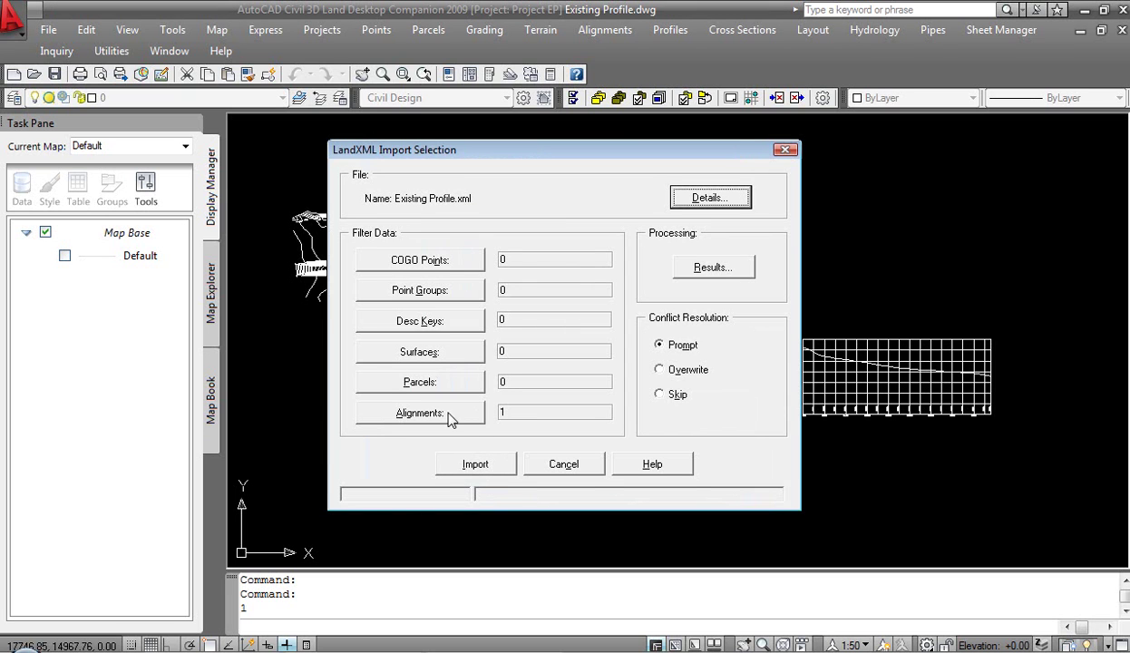
pyautogui.click(660, 371)
pyautogui.click(475, 463)
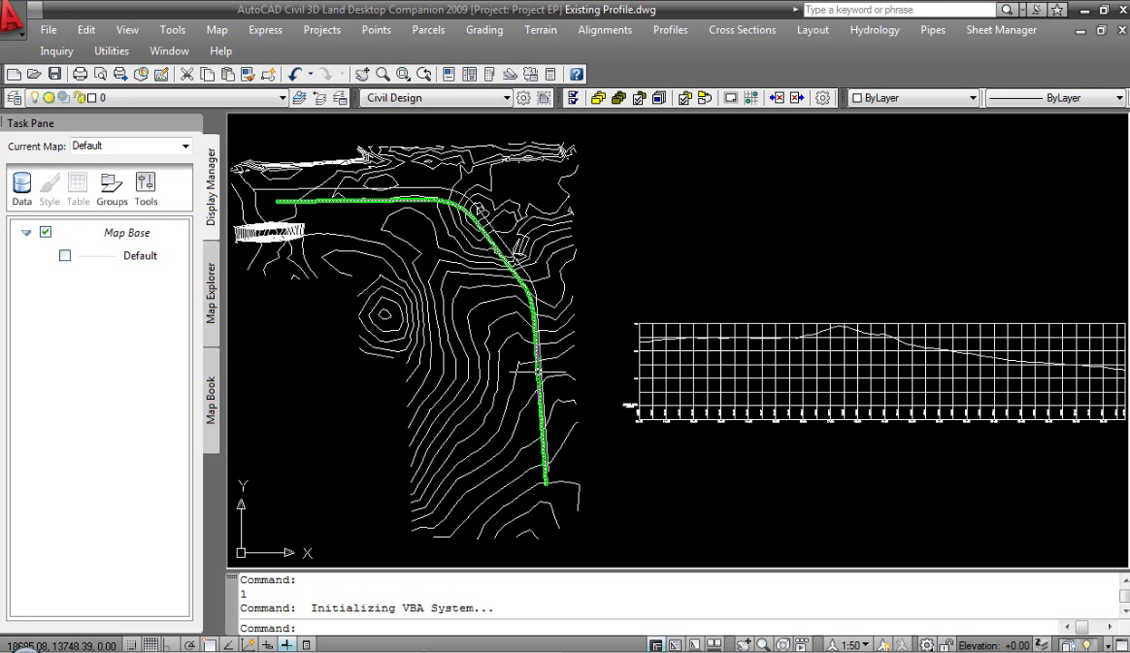
# Set First Street (stations 900.00–2779.44) as the current alignment through the Alignment Librarian.
pyautogui.scroll(-4, 682, 270)
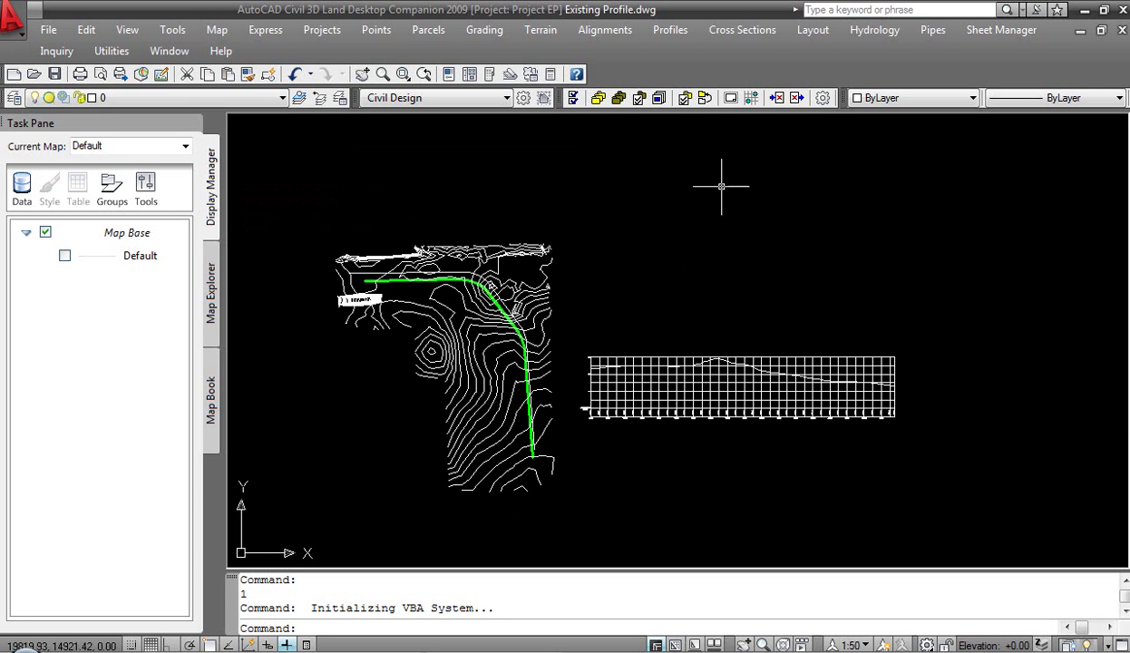
pyautogui.click(675, 33)
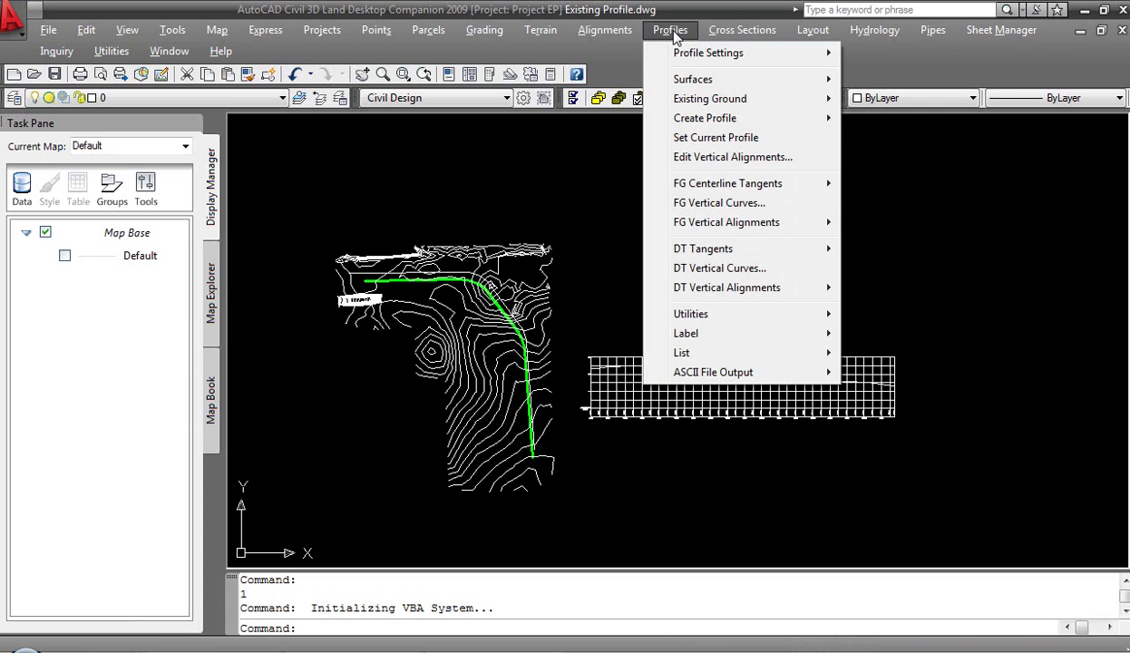
pyautogui.moveTo(701, 105)
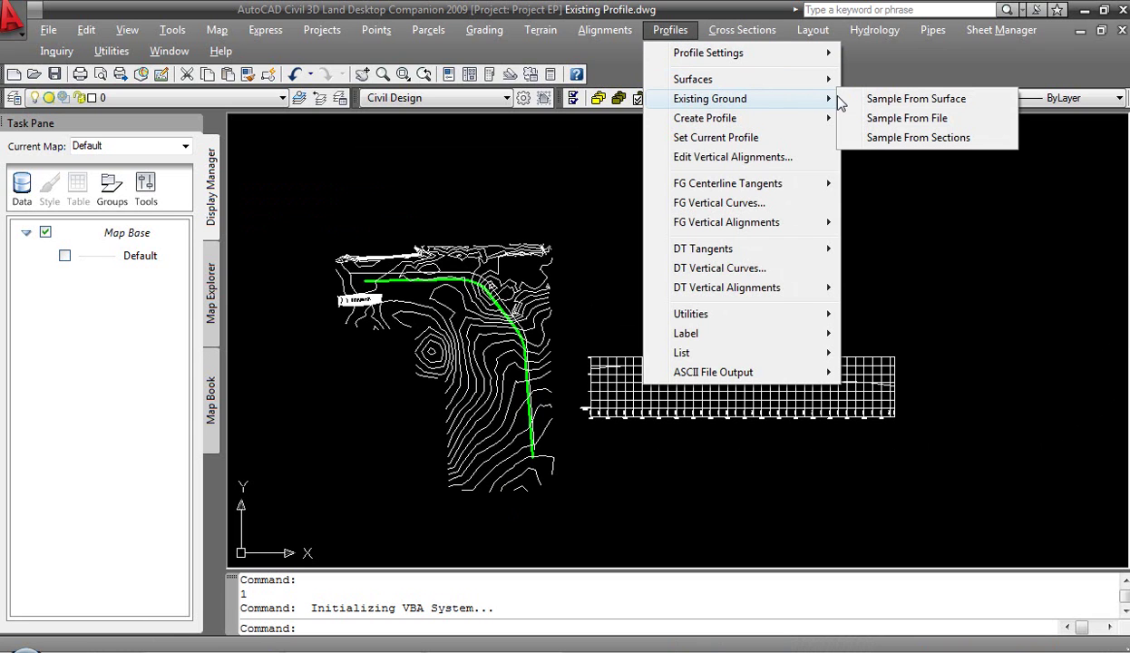
pyautogui.moveTo(793, 122)
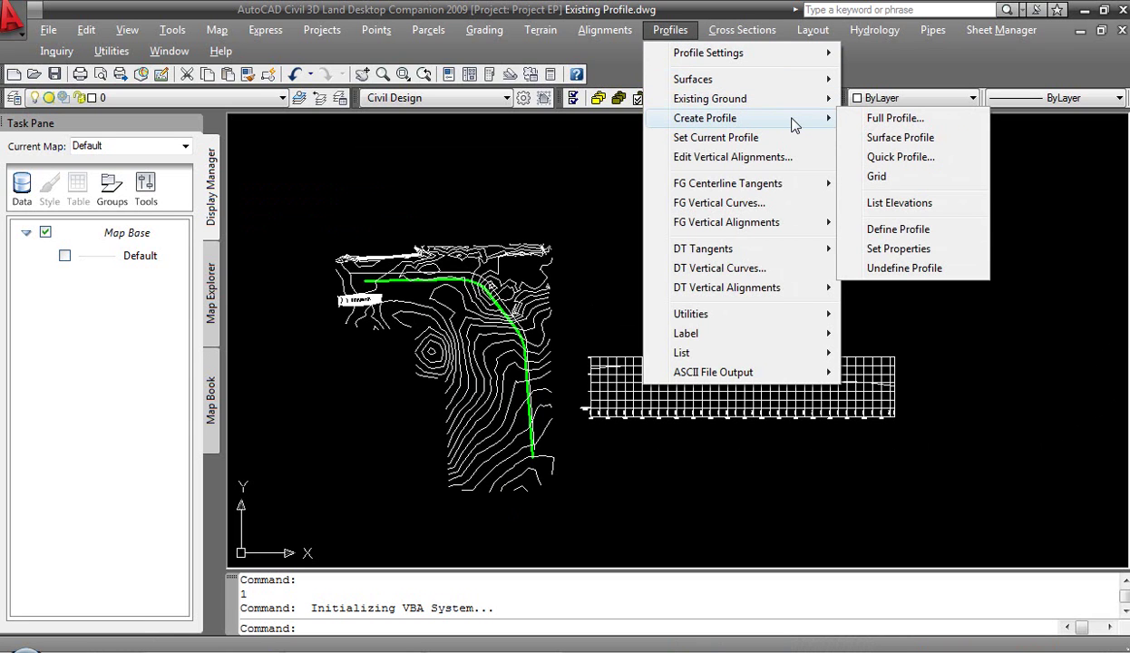
pyautogui.moveTo(610, 33)
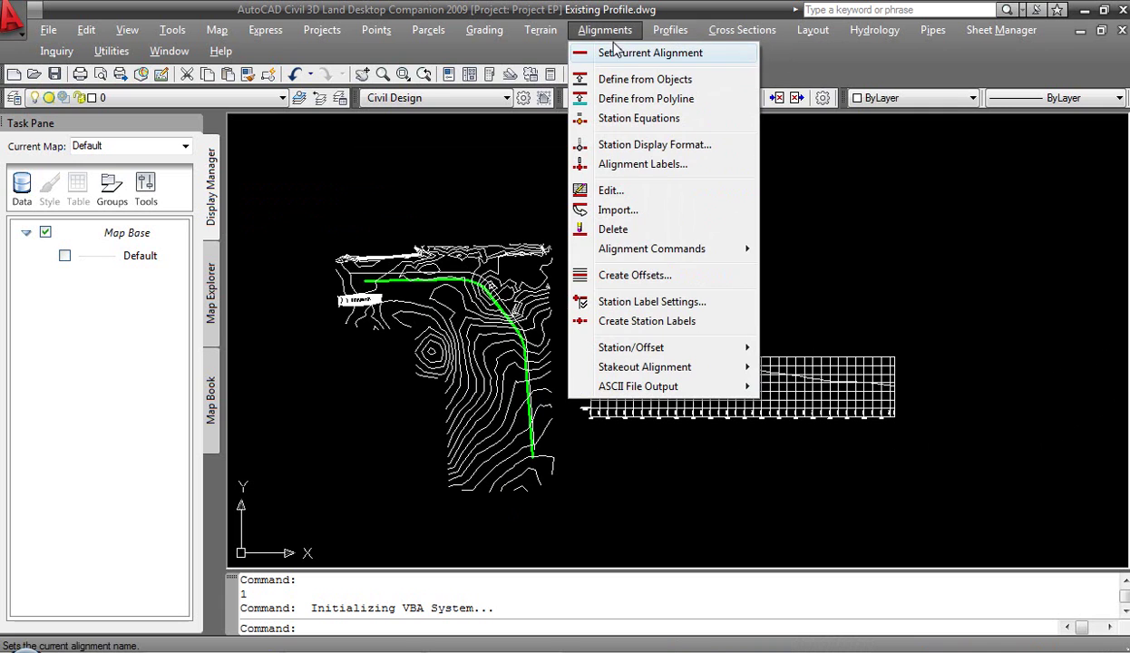
pyautogui.click(620, 54)
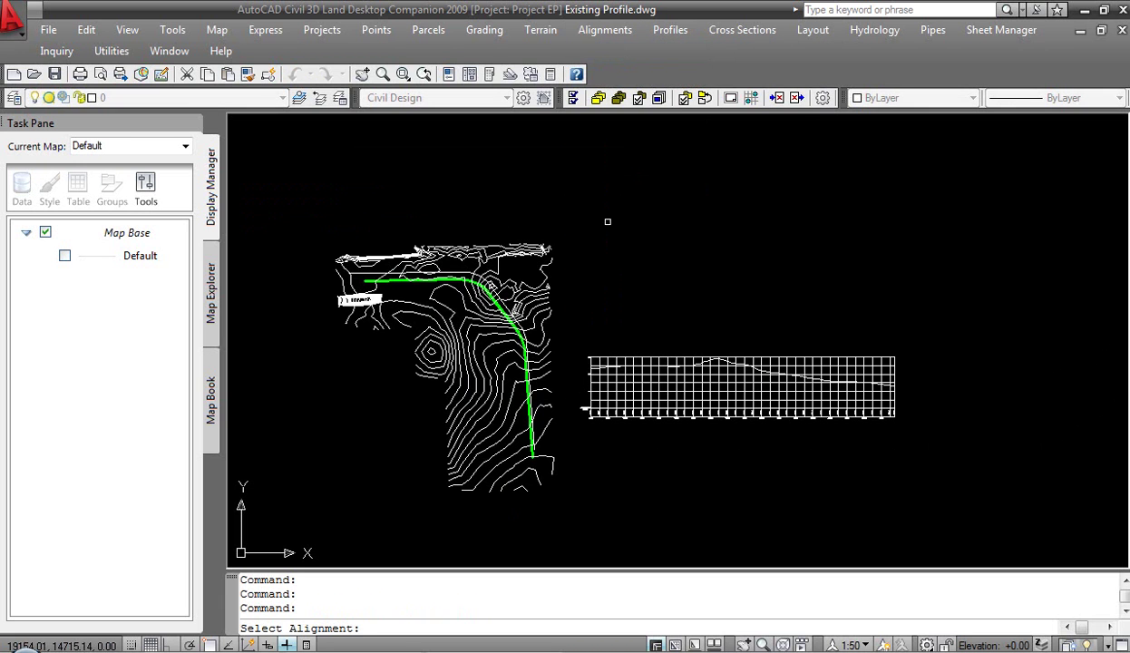
pyautogui.press('Return')
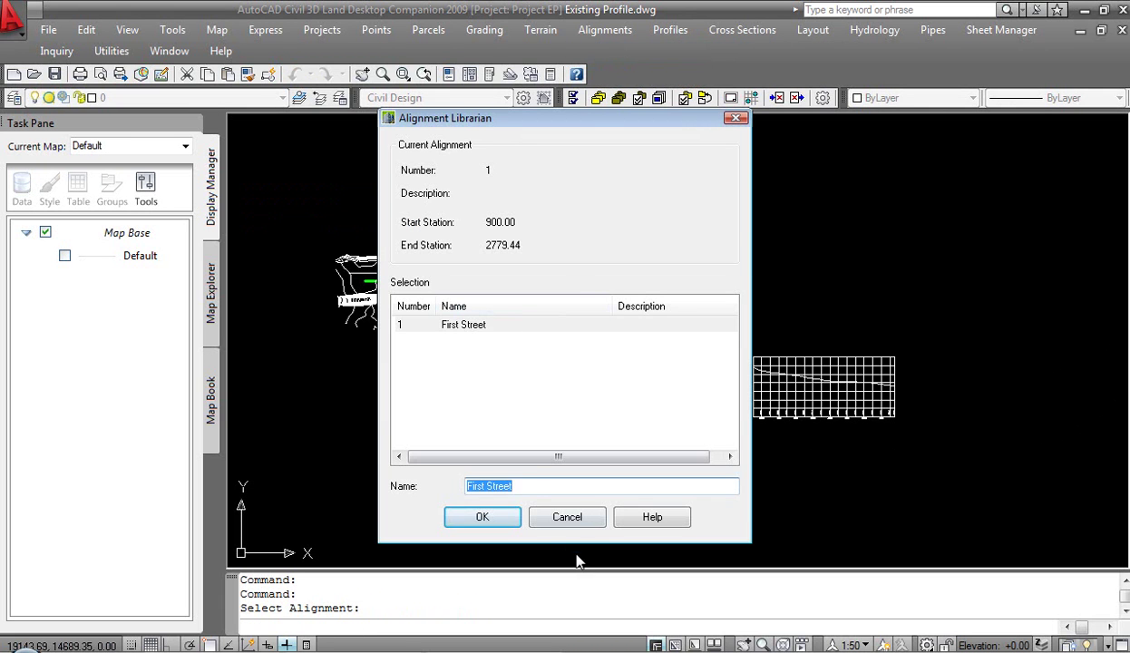
pyautogui.click(579, 520)
pyautogui.click(672, 32)
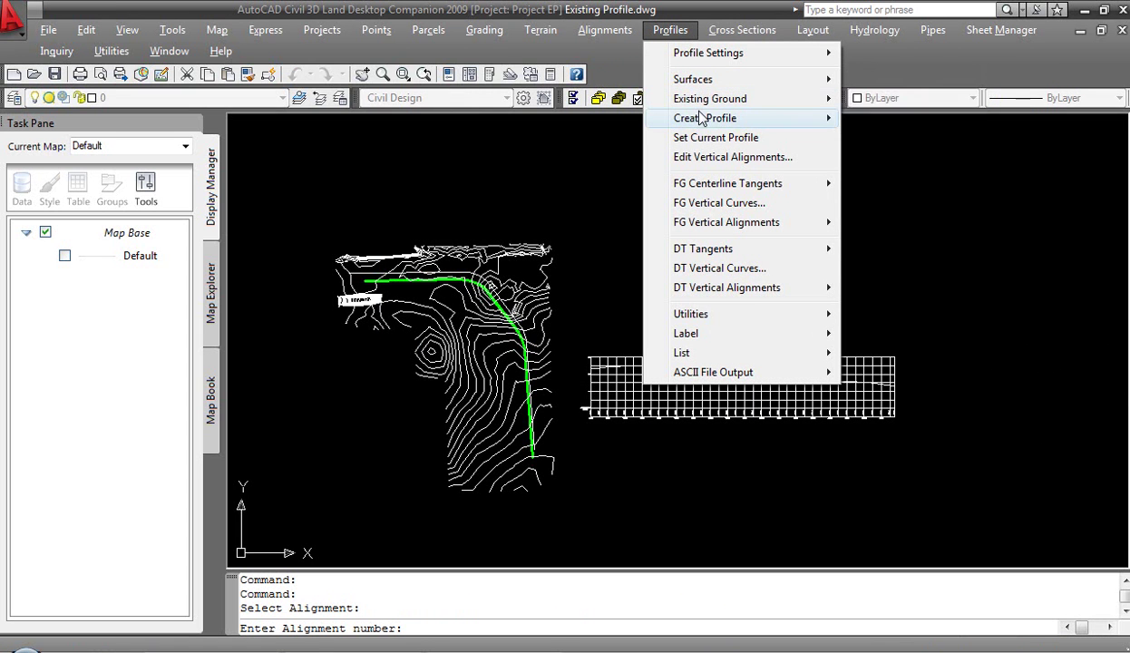
# Generate a full First Street profile above the contour plan, deleting the old profile layers.
pyautogui.moveTo(737, 119)
pyautogui.click(872, 119)
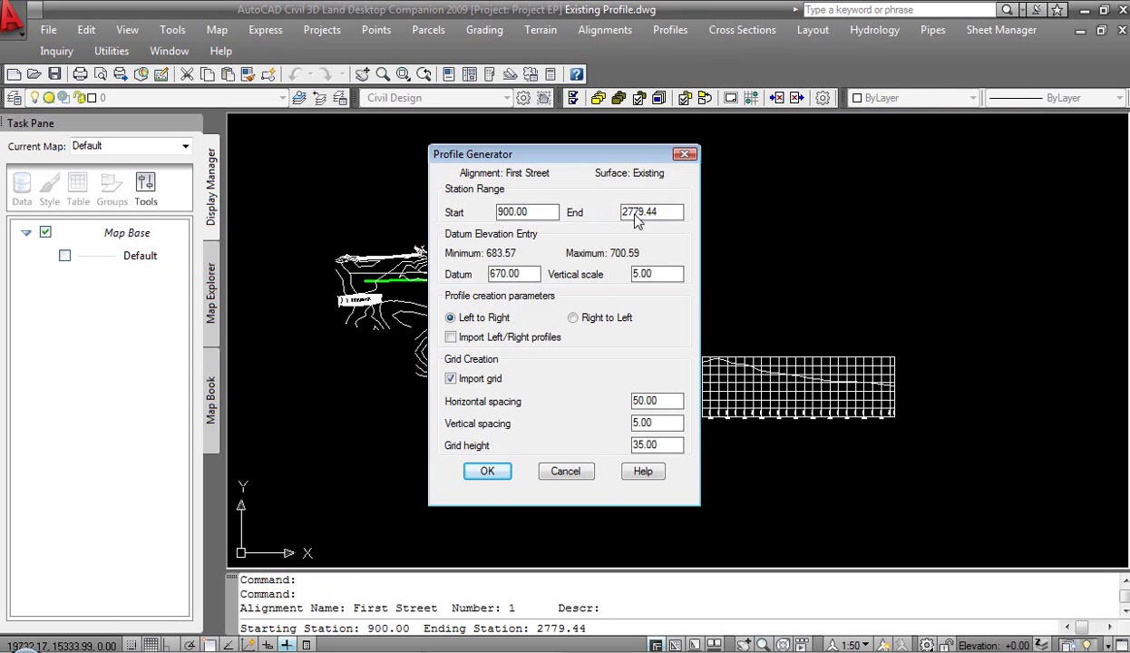
pyautogui.click(487, 471)
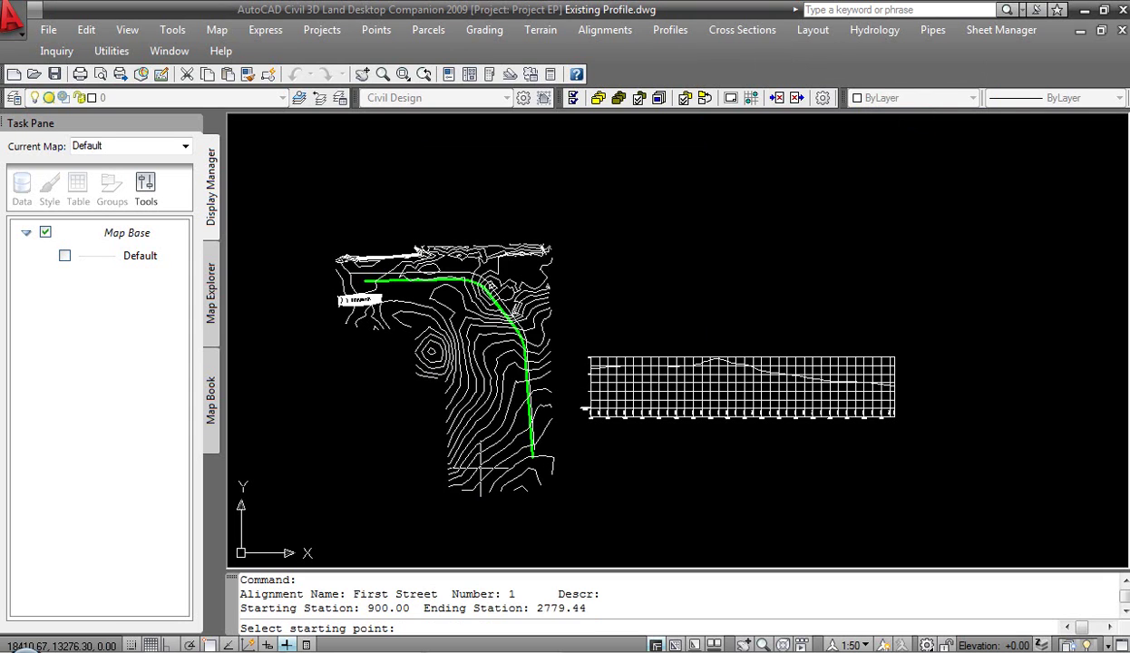
pyautogui.click(343, 215)
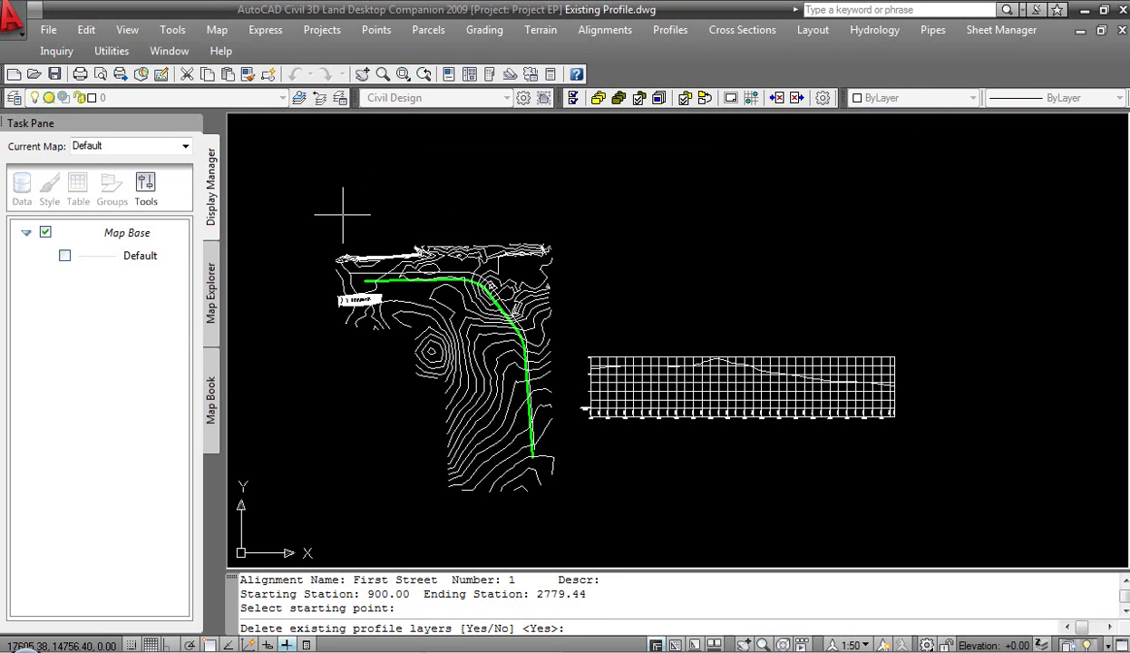
pyautogui.rightClick(342, 215)
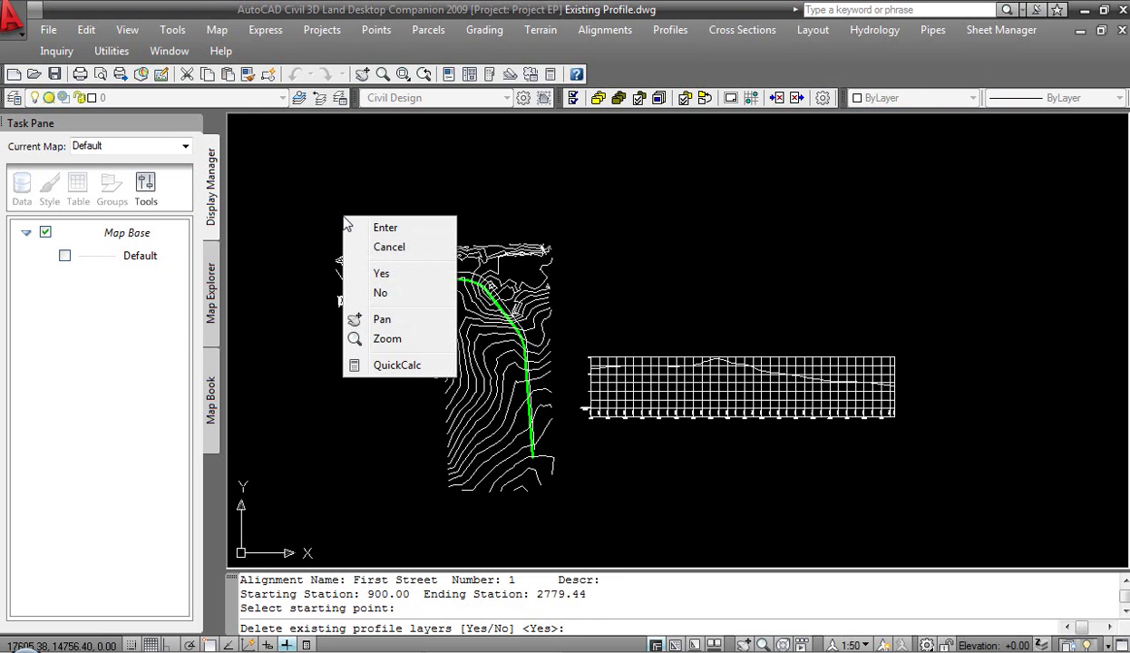
pyautogui.click(390, 277)
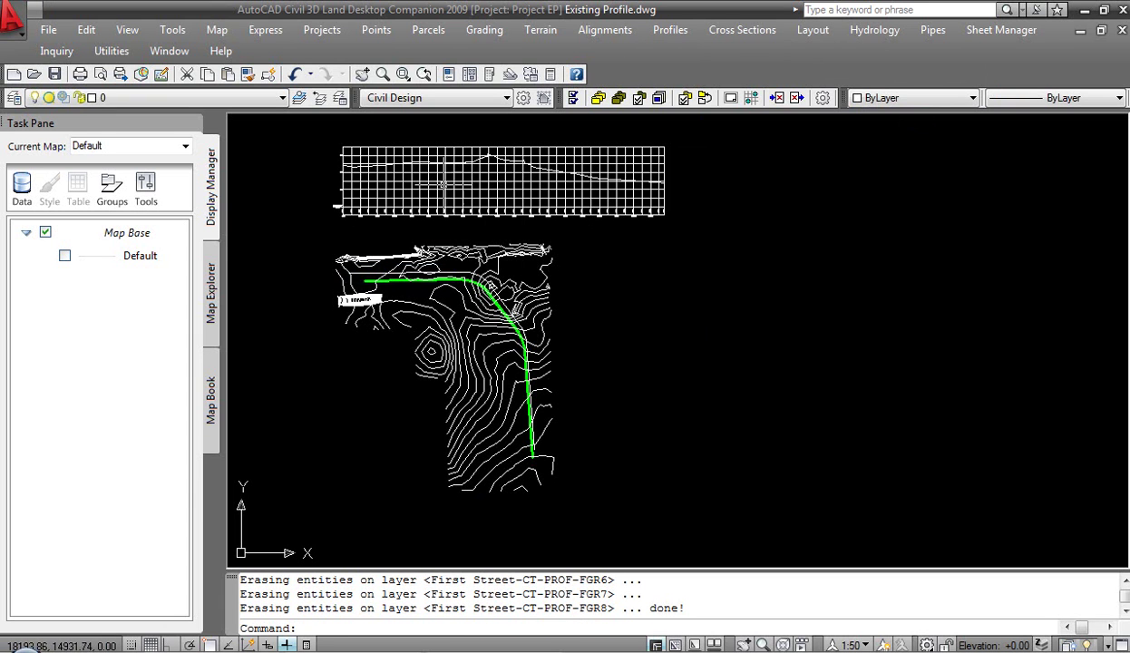
pyautogui.scroll(2, 460, 237)
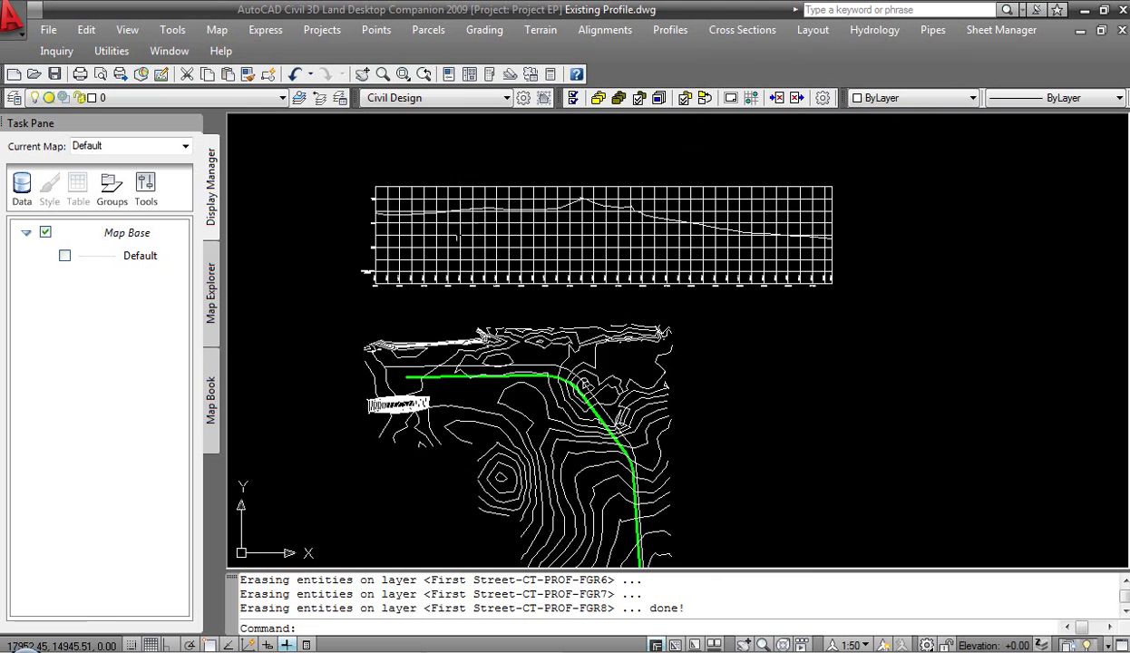
pyautogui.scroll(3, 459, 237)
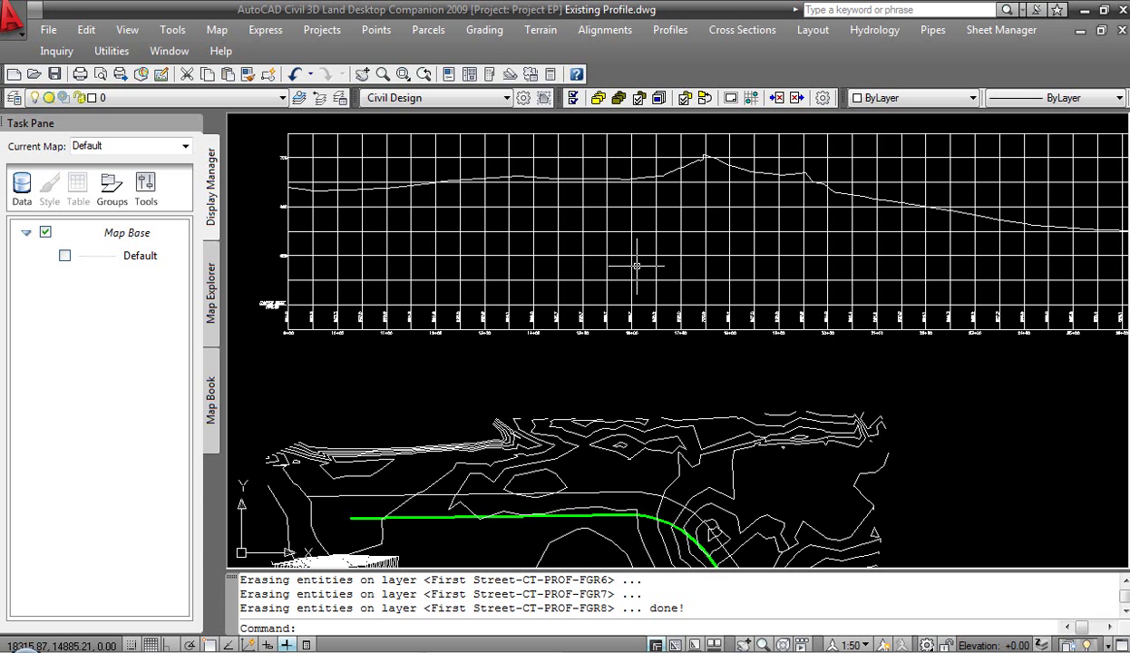
pyautogui.scroll(-2, 636, 263)
pyautogui.moveTo(634, 325); pyautogui.dragTo(601, 270, button='middle')
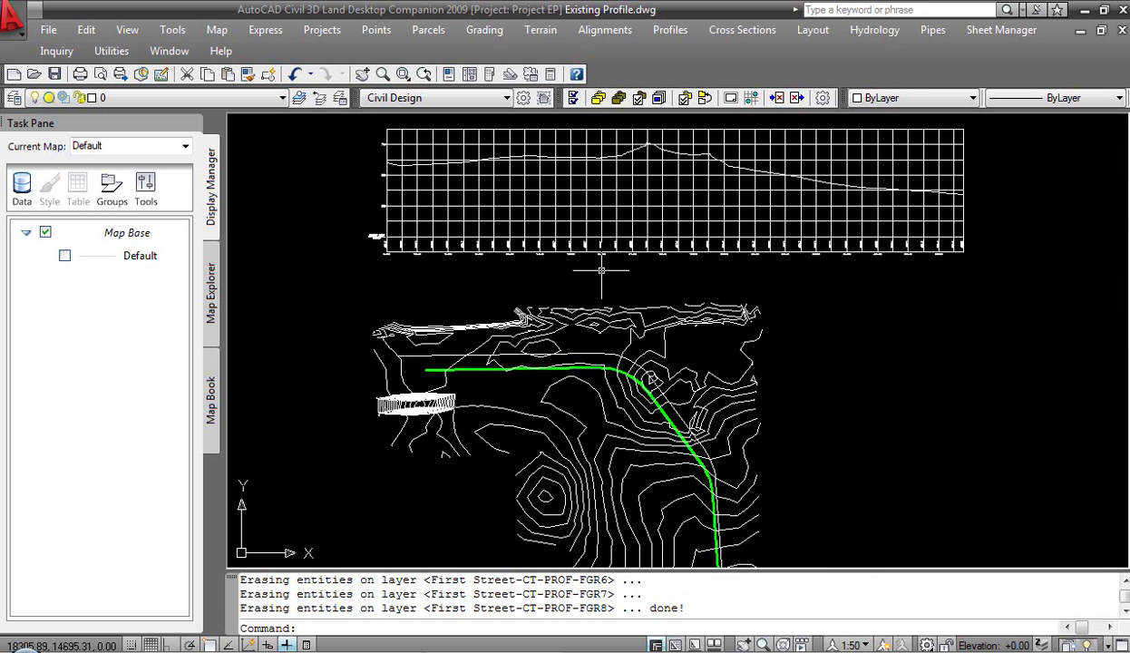